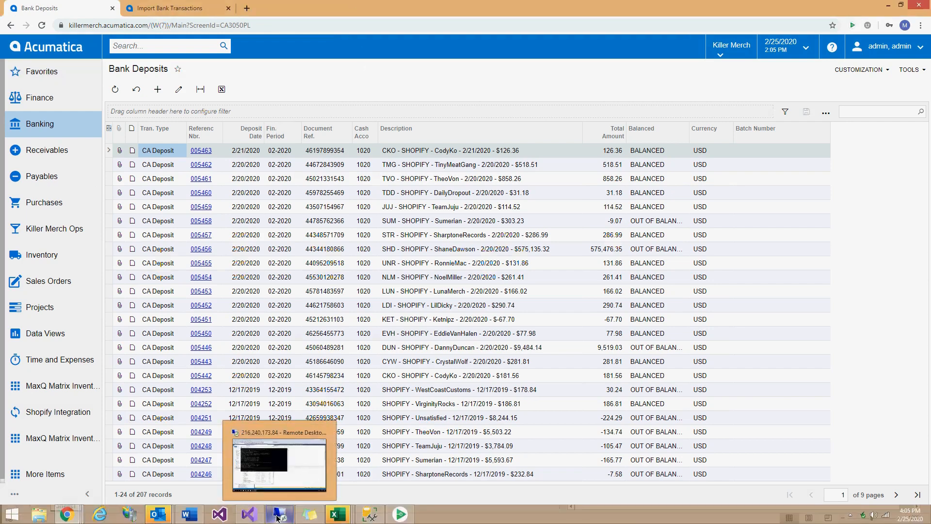
Reload the Bank Deposits list and step through the deposit rows.
{"action": "left_click", "coordinate": [115, 89]}
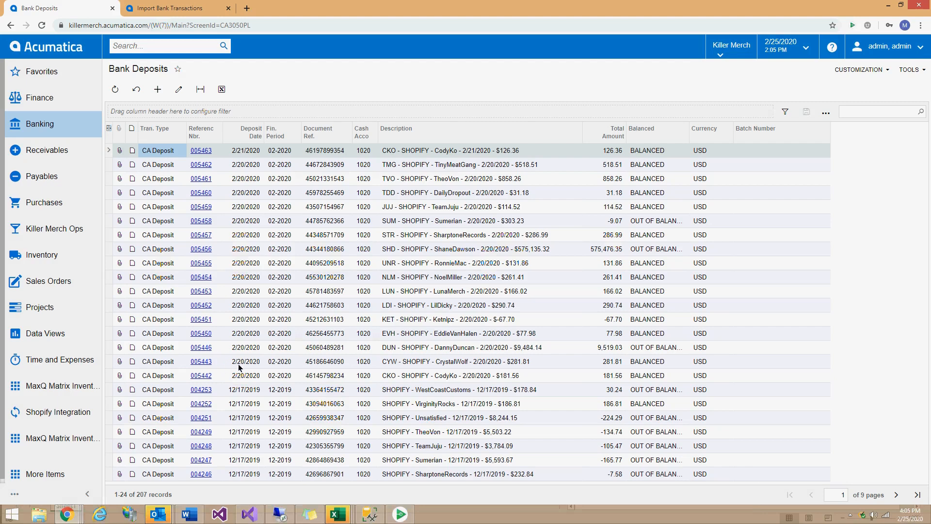
{"action": "left_click", "coordinate": [400, 376]}
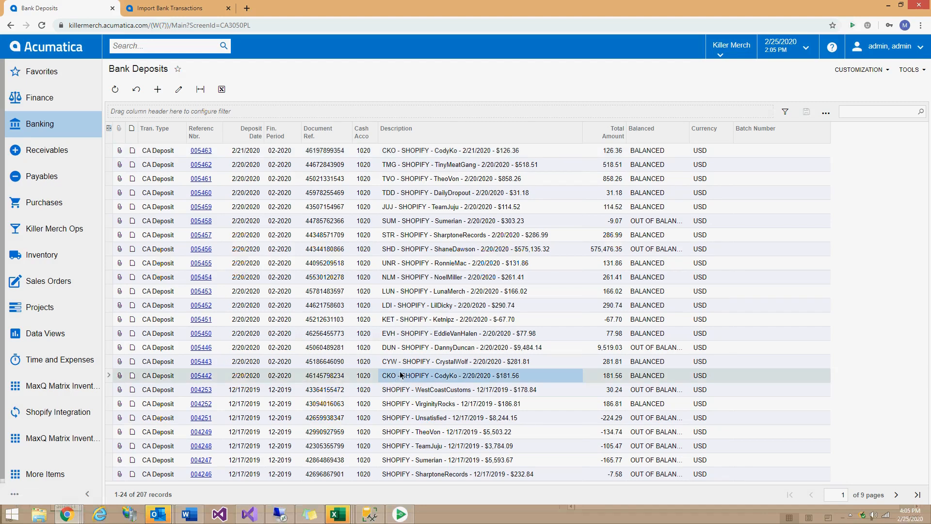
{"action": "left_click", "coordinate": [405, 363]}
{"action": "left_click", "coordinate": [410, 351]}
{"action": "left_click", "coordinate": [411, 337]}
{"action": "left_click", "coordinate": [414, 320]}
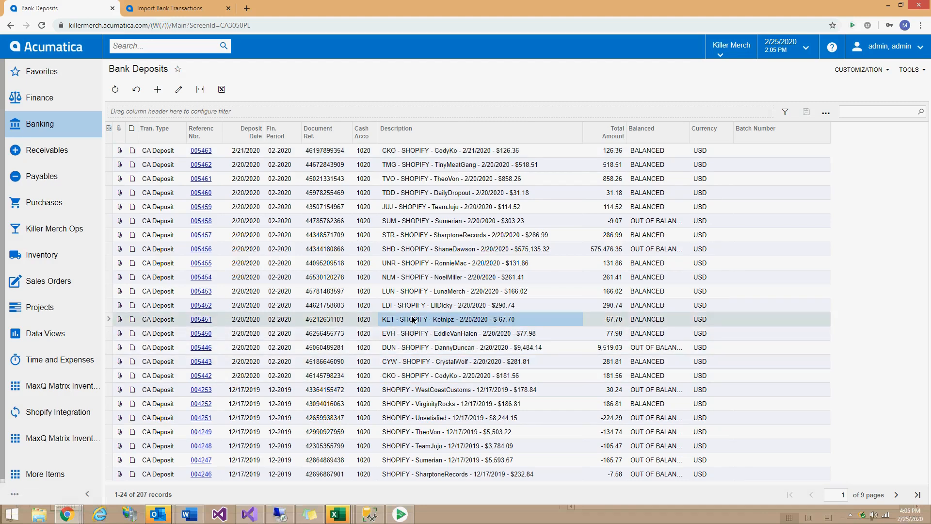
{"action": "left_click", "coordinate": [415, 303]}
{"action": "left_click", "coordinate": [417, 291]}
{"action": "left_click", "coordinate": [419, 277]}
{"action": "left_click", "coordinate": [420, 264]}
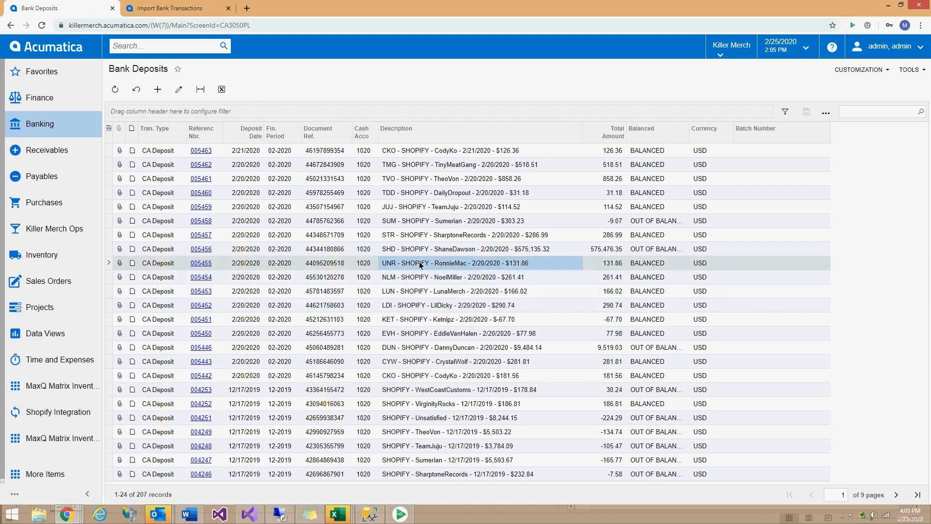
{"action": "left_click", "coordinate": [421, 249]}
{"action": "left_click", "coordinate": [422, 234]}
{"action": "left_click", "coordinate": [425, 221]}
{"action": "left_click", "coordinate": [426, 208]}
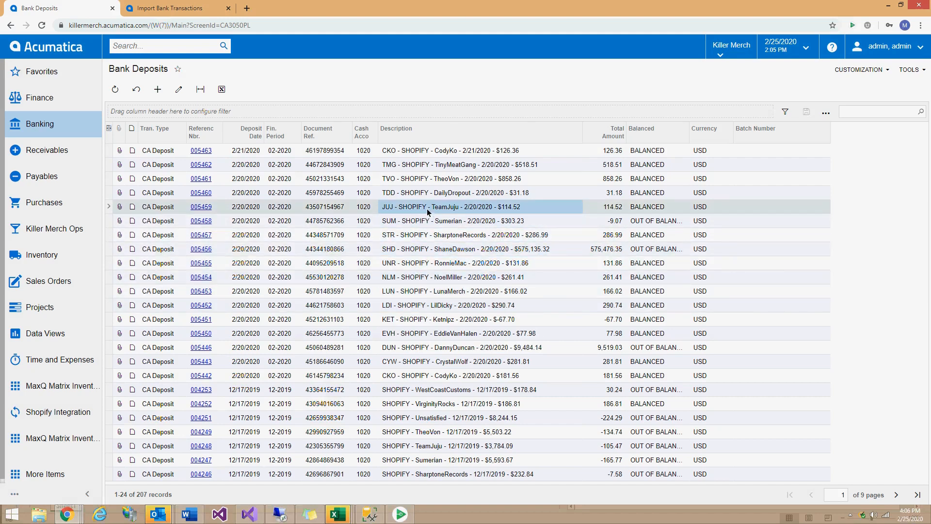
Inspect CodyKo deposit 005442's 181.56 total, balance status and description.
{"action": "left_click", "coordinate": [405, 376]}
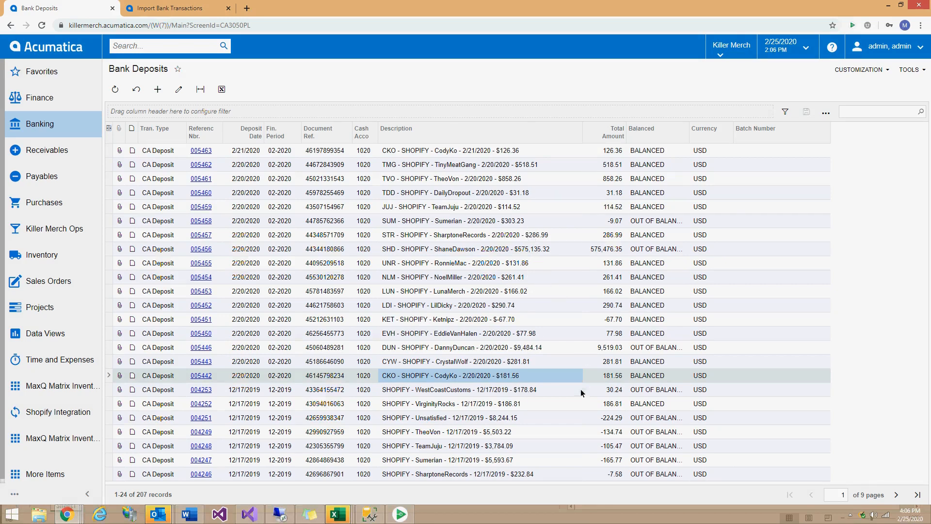
{"action": "left_click", "coordinate": [651, 374]}
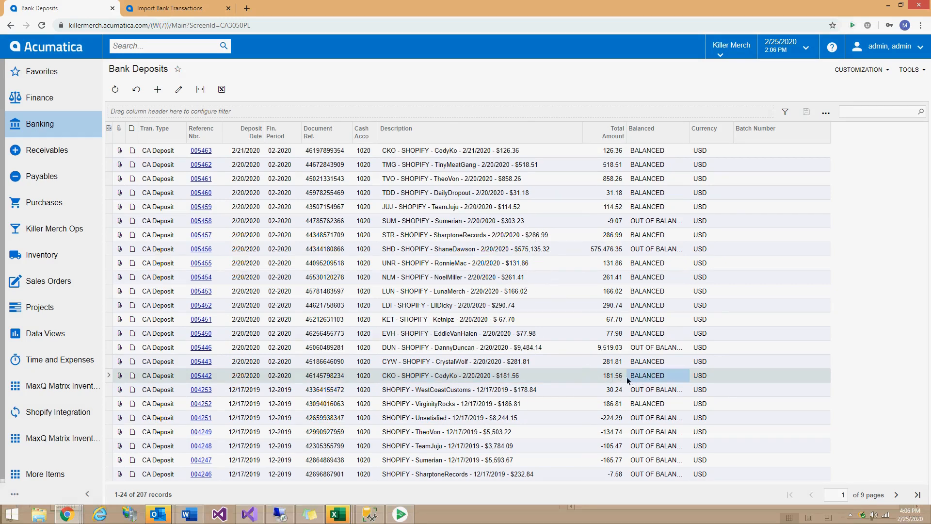
{"action": "left_click", "coordinate": [613, 377]}
{"action": "left_click", "coordinate": [510, 372]}
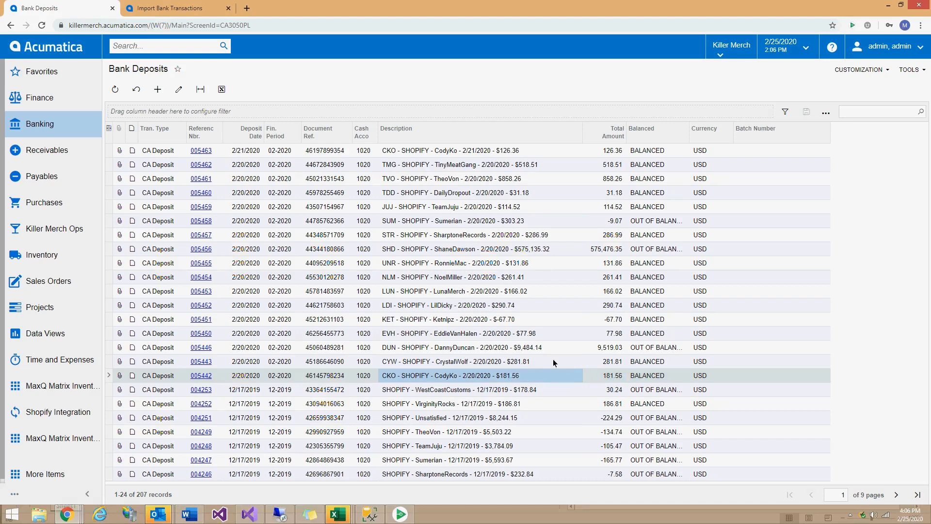
{"action": "left_click", "coordinate": [644, 376]}
{"action": "left_click", "coordinate": [624, 377]}
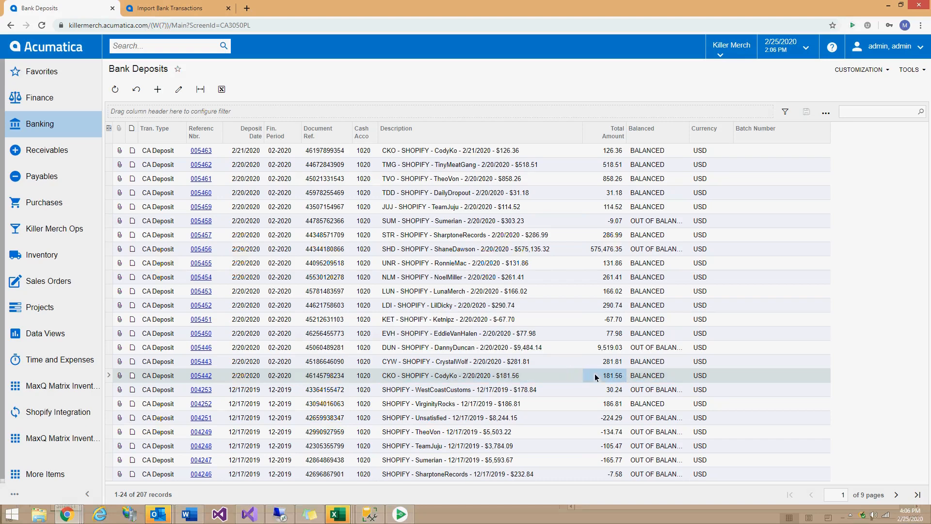
{"action": "left_click", "coordinate": [518, 378]}
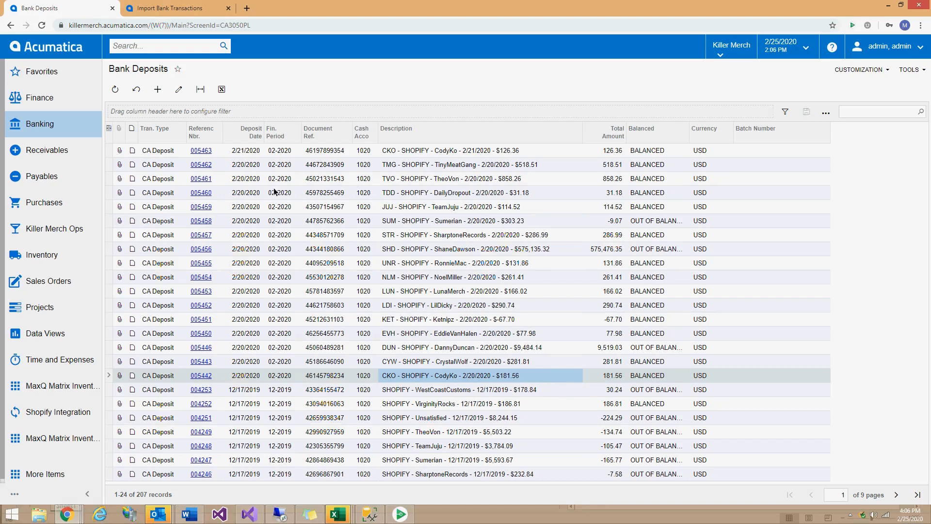
Filter to Deposit Date 2/20/2020 and review out-of-balance deposits 005446 and 005458.
{"action": "right_click", "coordinate": [247, 166]}
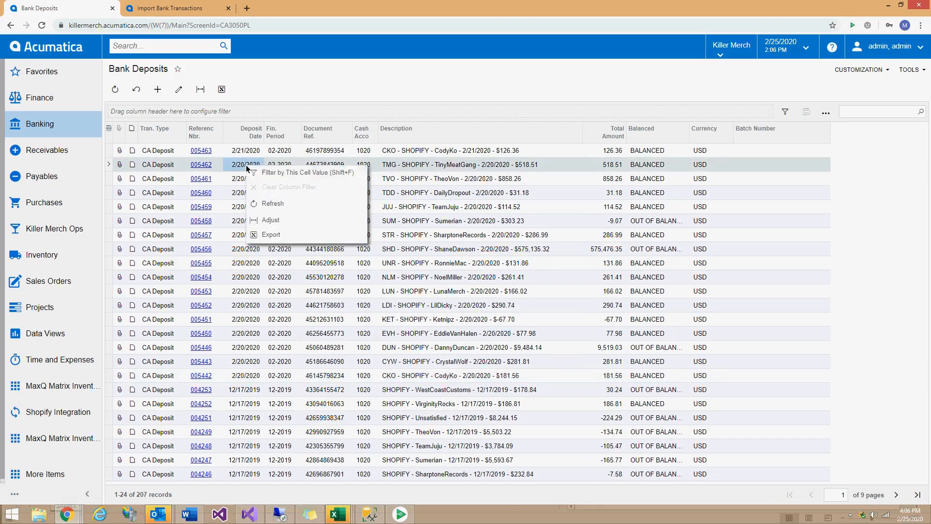
{"action": "left_click", "coordinate": [271, 175]}
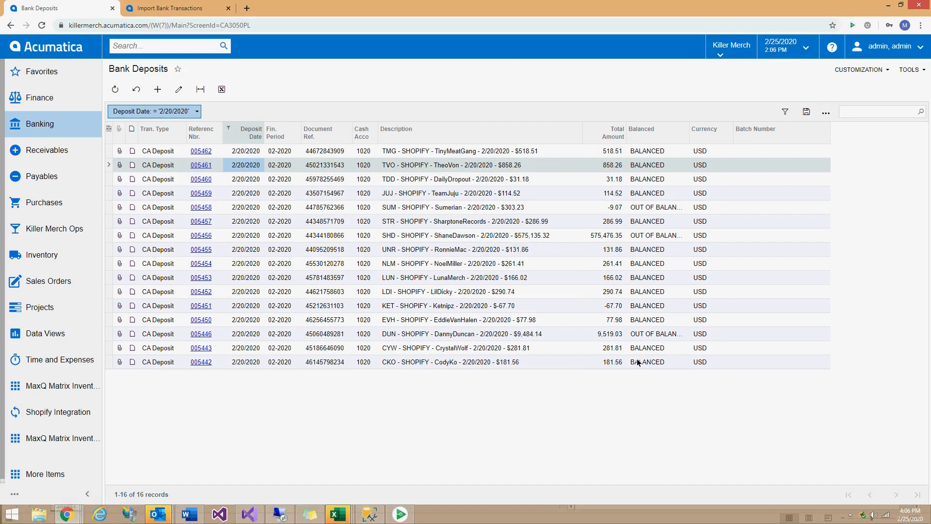
{"action": "left_click", "coordinate": [639, 336]}
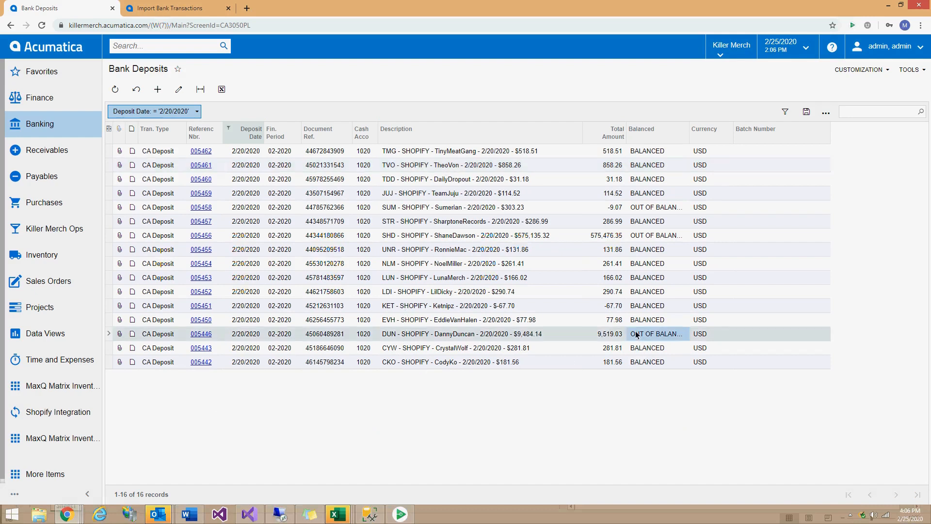
{"action": "left_click", "coordinate": [636, 237]}
{"action": "left_click", "coordinate": [644, 208]}
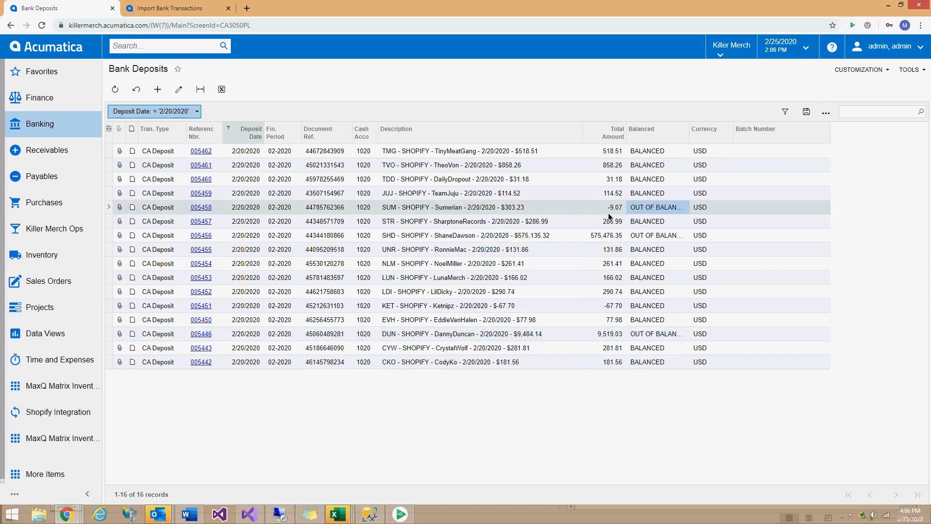
{"action": "left_click", "coordinate": [514, 211]}
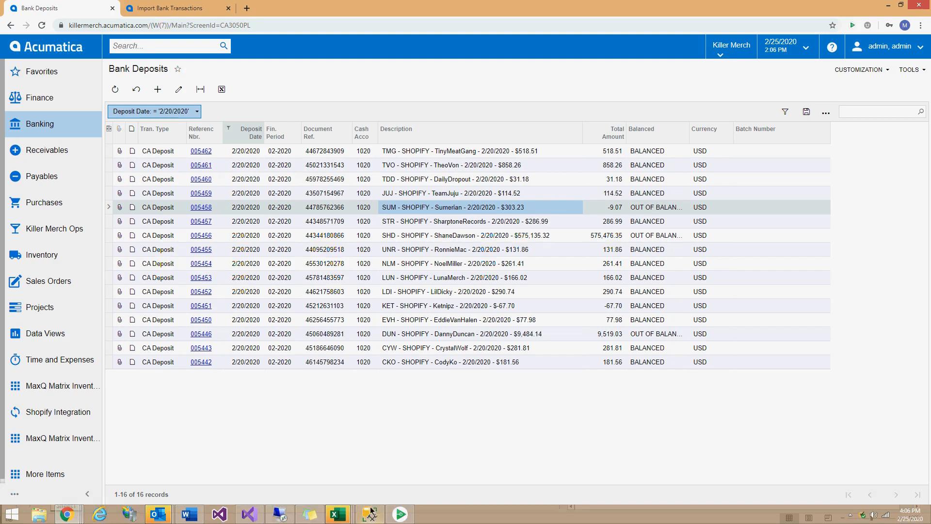
{"action": "left_click", "coordinate": [278, 511]}
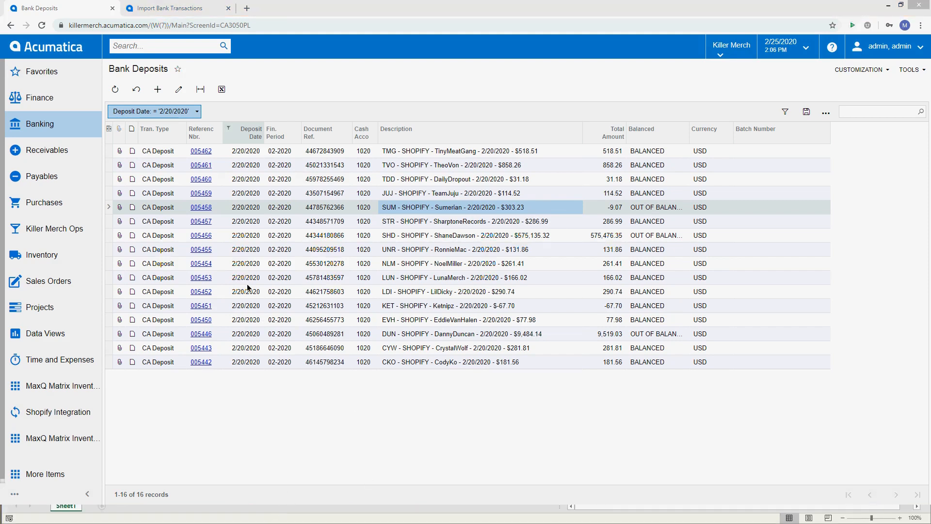
{"action": "left_click", "coordinate": [563, 7]}
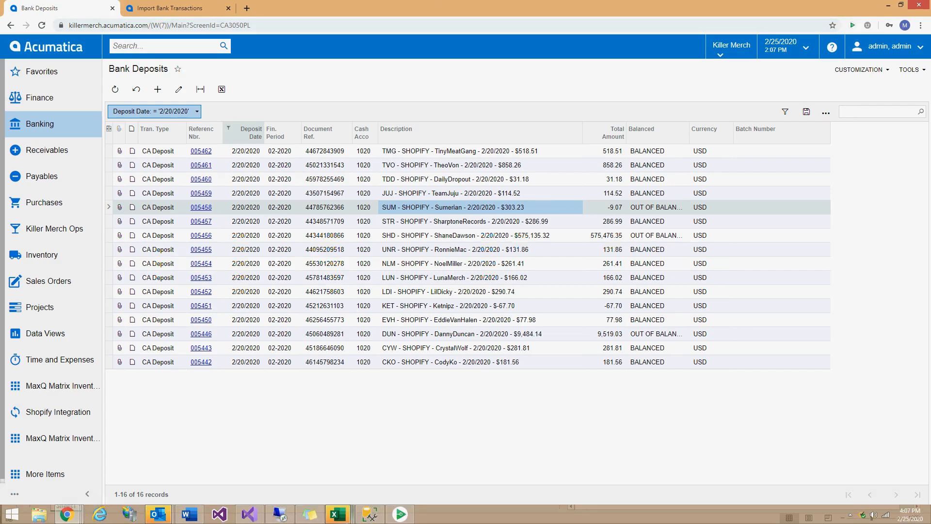
{"action": "mouse_move", "coordinate": [336, 511]}
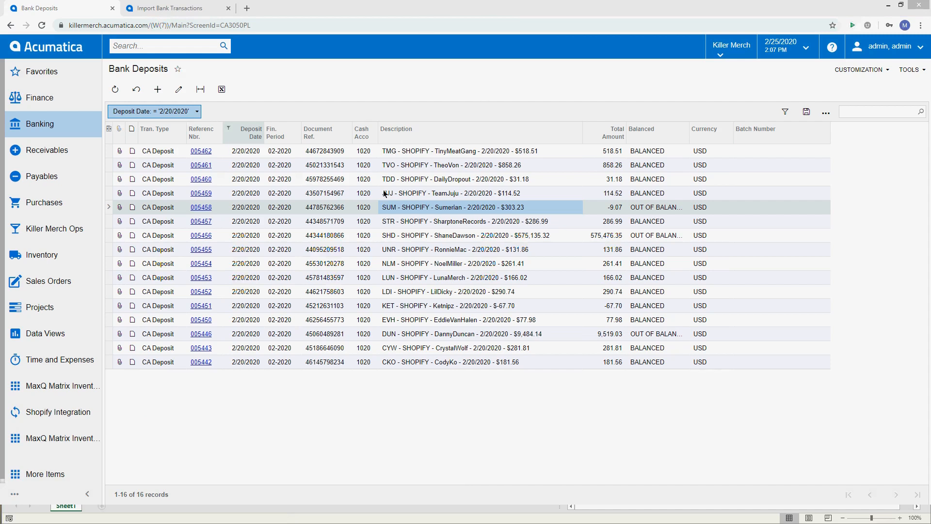
{"action": "left_click", "coordinate": [562, 11]}
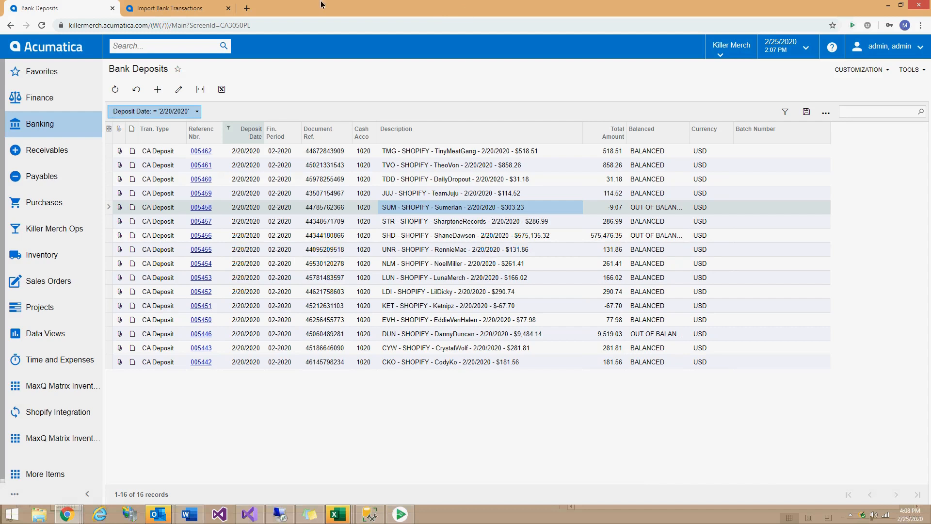
{"action": "left_click", "coordinate": [430, 151]}
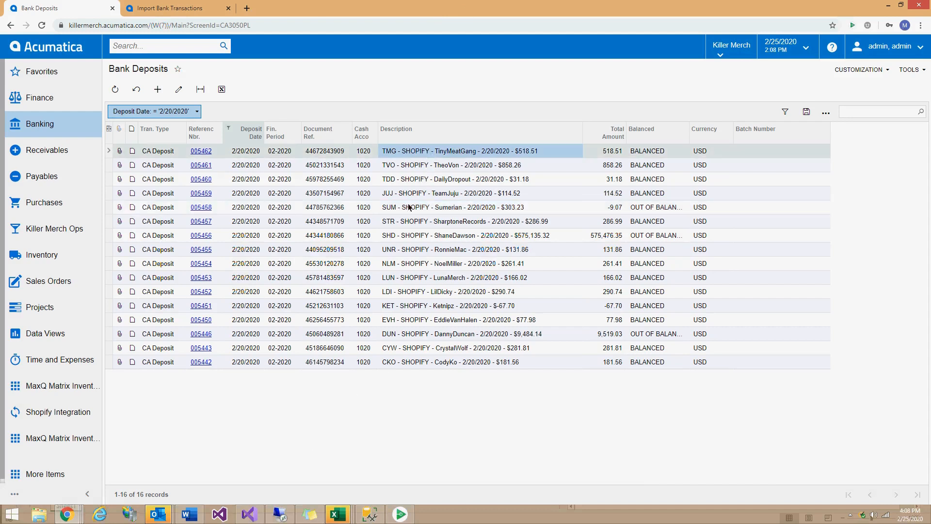
{"action": "left_click", "coordinate": [409, 180]}
{"action": "left_click", "coordinate": [393, 154]}
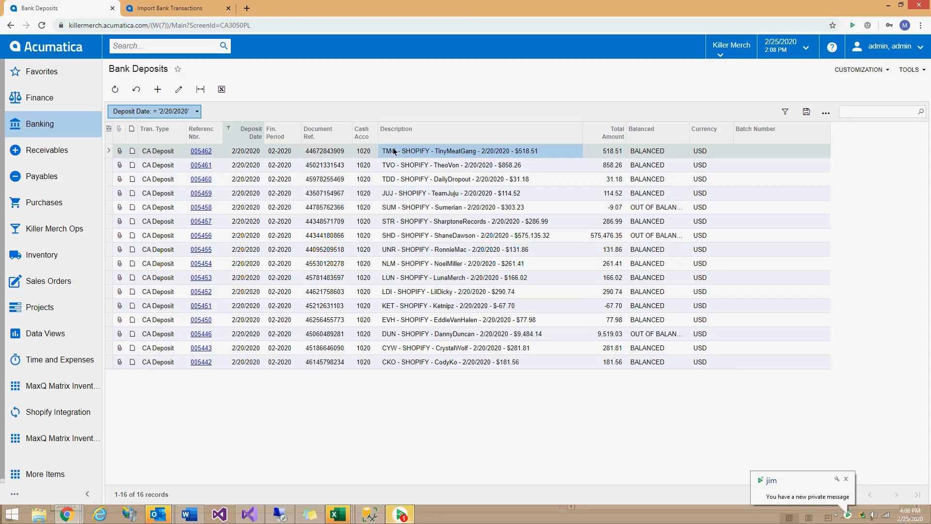
{"action": "left_click", "coordinate": [391, 168]}
{"action": "left_click", "coordinate": [390, 152]}
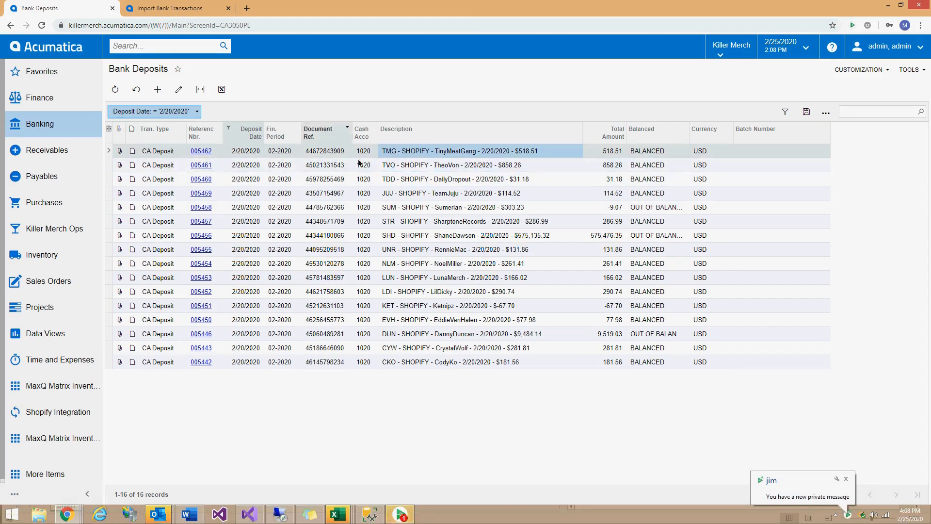
{"action": "left_click", "coordinate": [7, 14]}
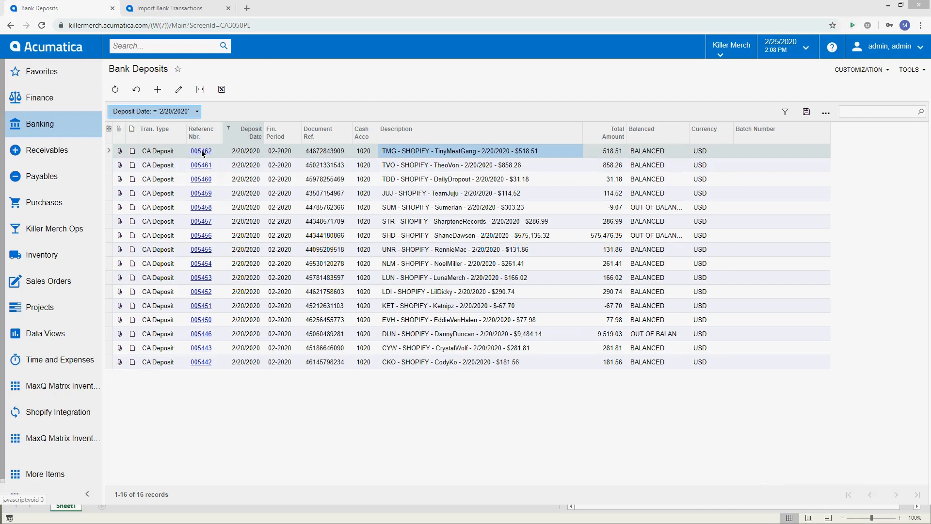
{"action": "left_click", "coordinate": [202, 363]}
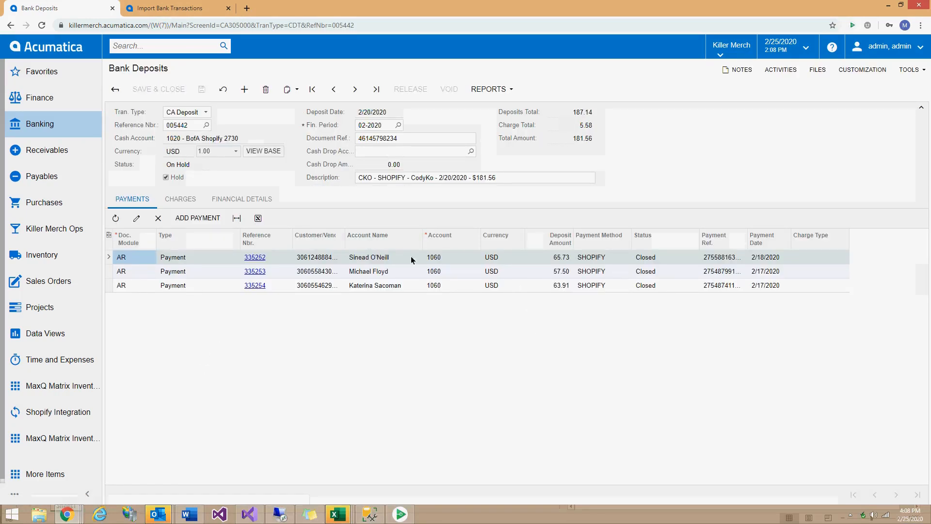
{"action": "left_click", "coordinate": [193, 201]}
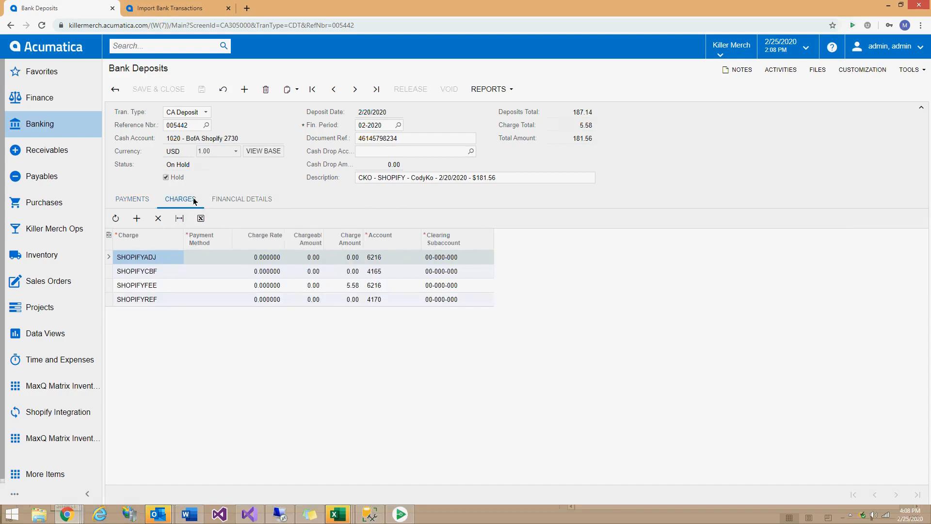
{"action": "left_click", "coordinate": [359, 285]}
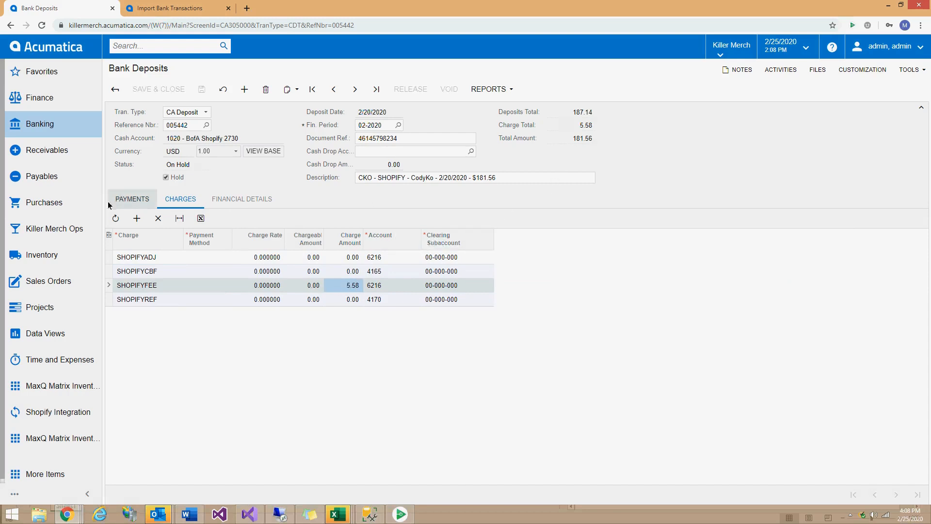
{"action": "left_click", "coordinate": [132, 198]}
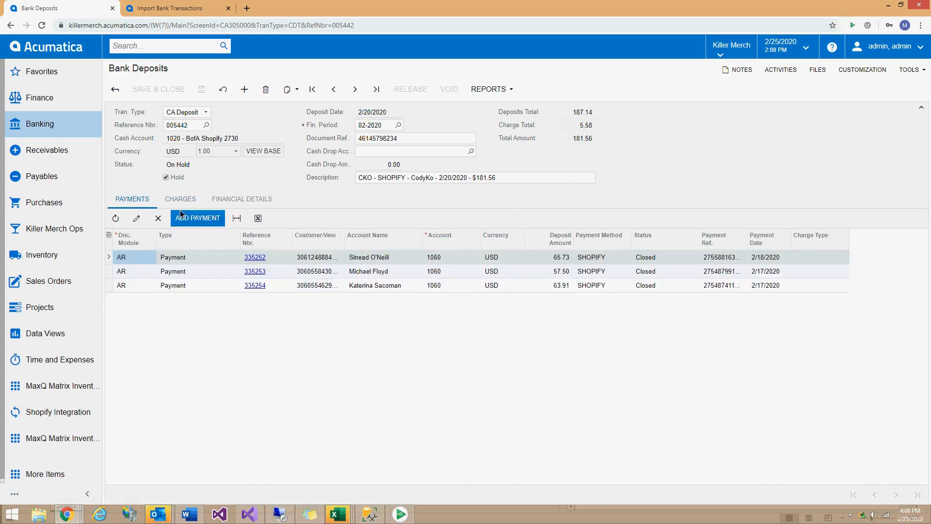
{"action": "left_click", "coordinate": [256, 258]}
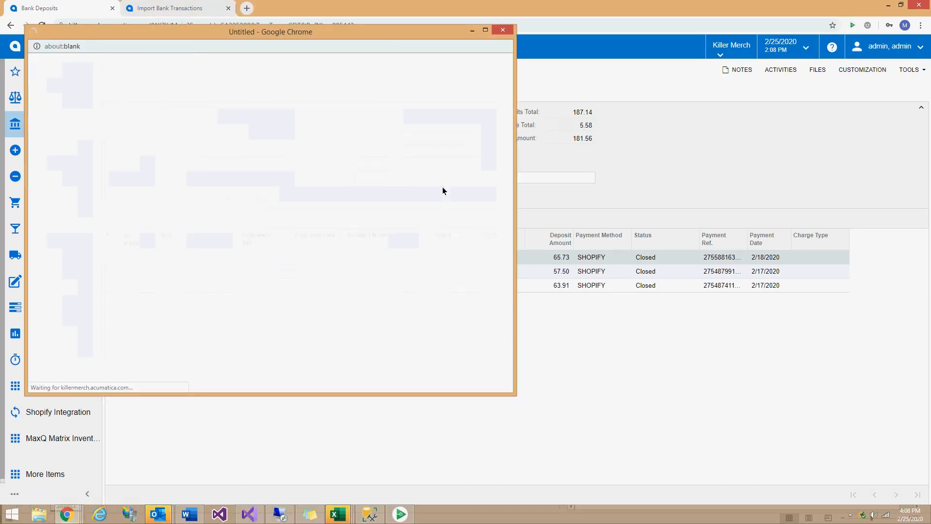
{"action": "left_click_drag", "start_coordinate": [439, 32], "coordinate": [346, 45]}
{"action": "left_click", "coordinate": [289, 237]}
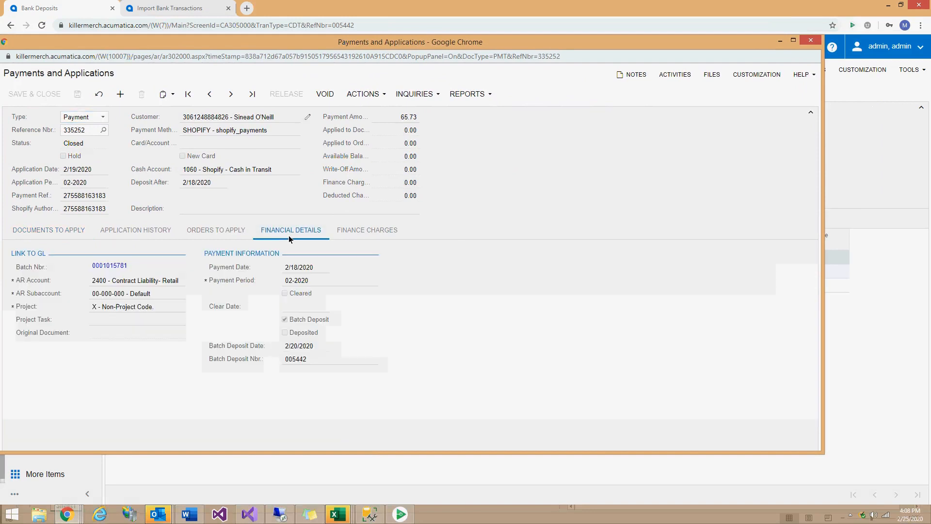
{"action": "left_click", "coordinate": [293, 347]}
{"action": "left_click", "coordinate": [293, 360]}
{"action": "left_click", "coordinate": [811, 42]}
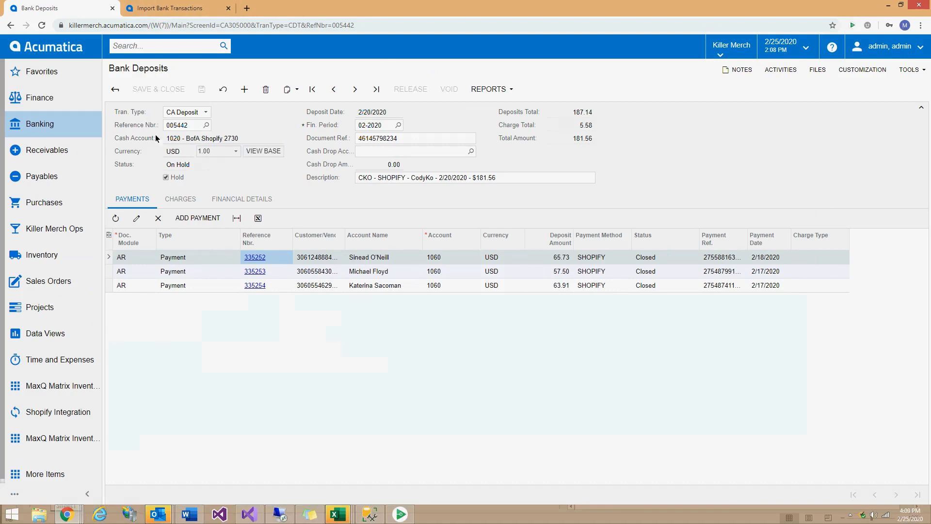
{"action": "left_click", "coordinate": [166, 178]}
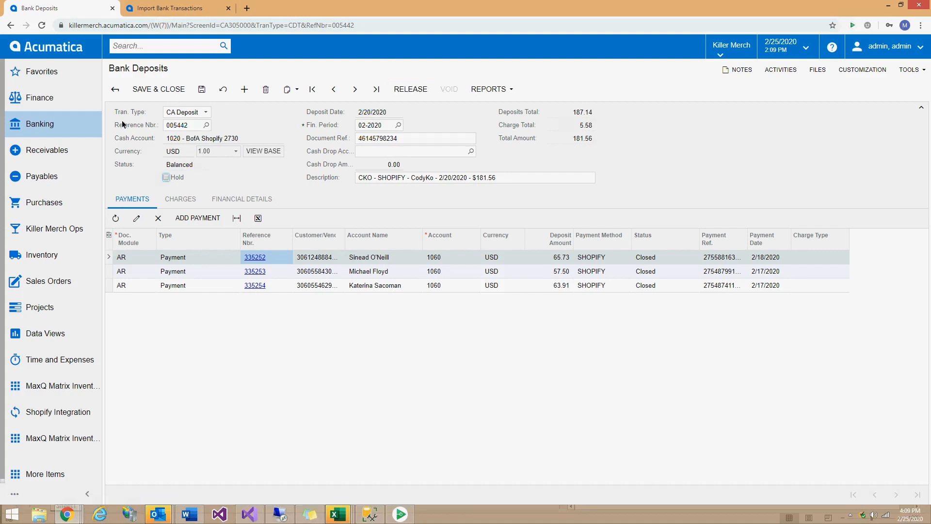
{"action": "left_click", "coordinate": [119, 92]}
{"action": "left_click", "coordinate": [509, 80]}
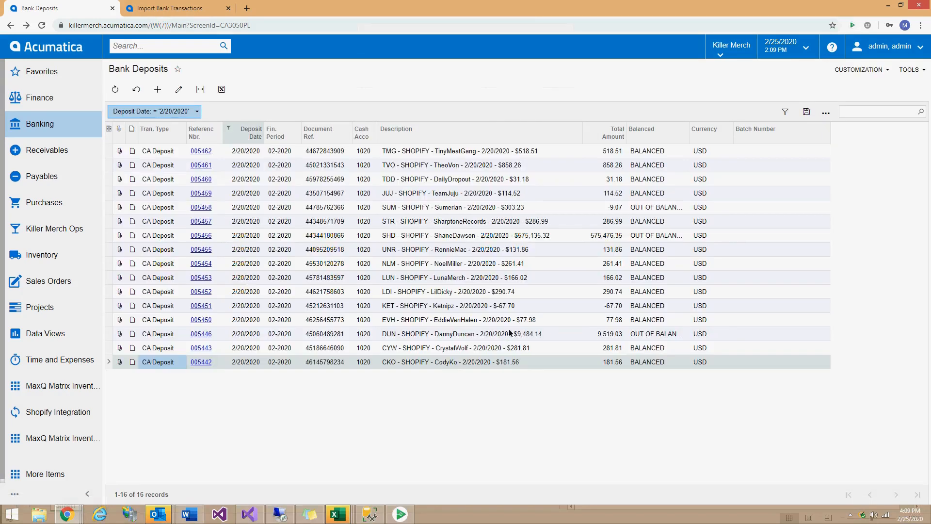
Open the DUN store's 2/20/2020 deposit 005446 and show its Charges.
{"action": "left_click", "coordinate": [461, 334]}
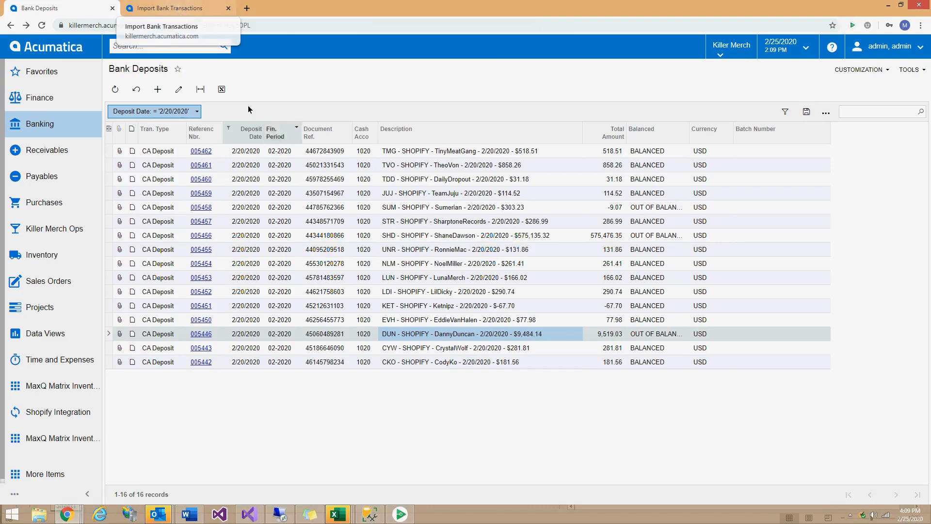
{"action": "left_click", "coordinate": [199, 334]}
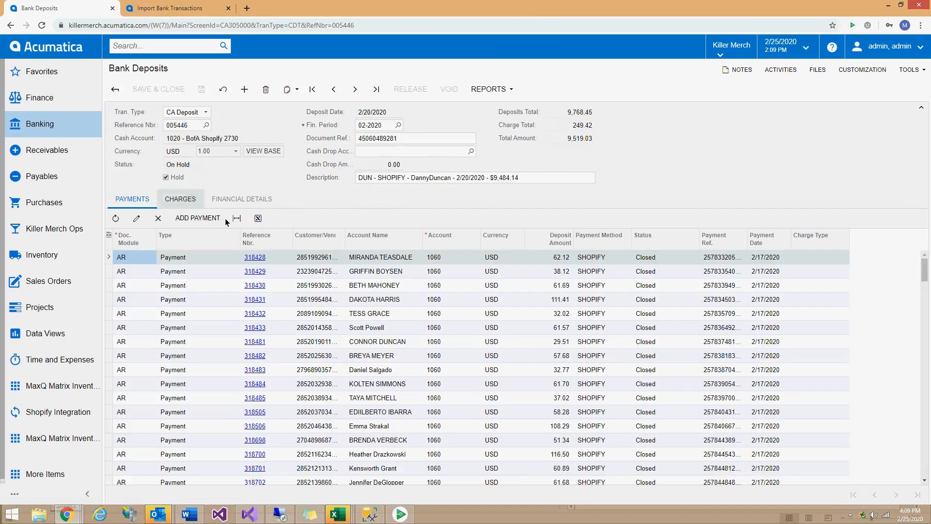
{"action": "scroll", "coordinate": [194, 319], "scroll_direction": "down", "scroll_amount": 10}
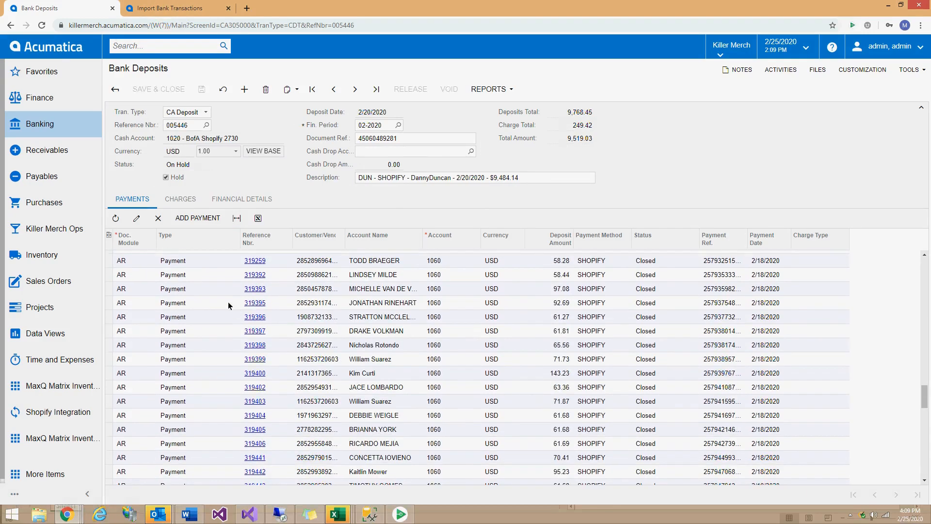
{"action": "left_click", "coordinate": [180, 199]}
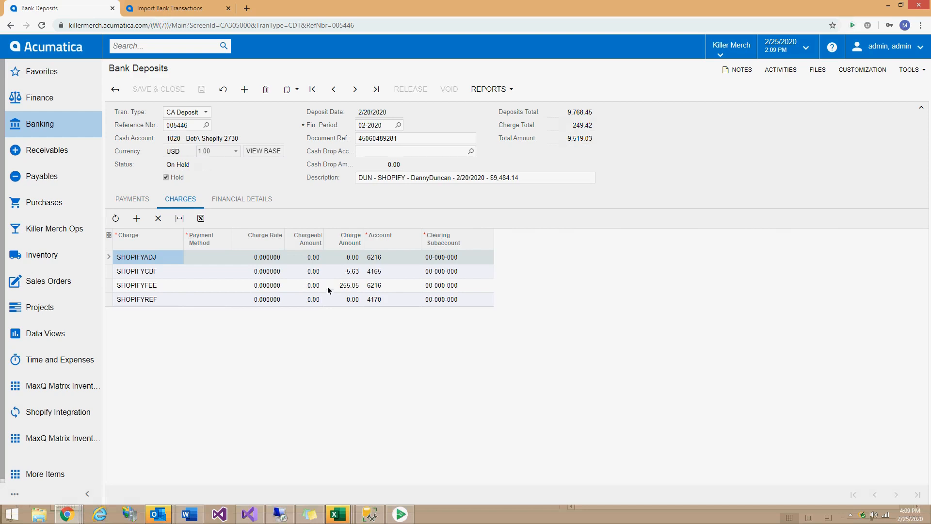
Review the SHOPIFYADJ, SHOPIFYCBF, SHOPIFYFEE and SHOPIFYREF charge lines, focusing on the chargeback.
{"action": "left_click", "coordinate": [165, 273]}
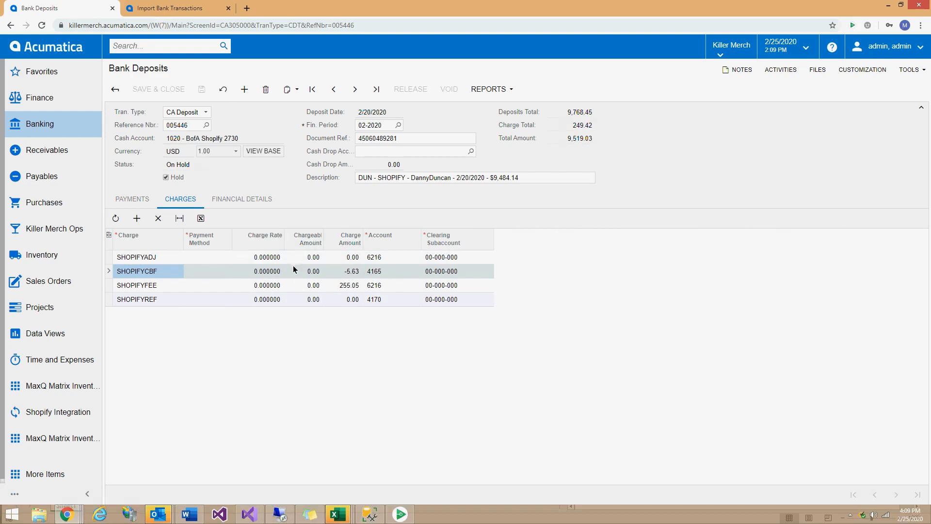
{"action": "left_click", "coordinate": [155, 257]}
{"action": "left_click", "coordinate": [151, 273]}
{"action": "left_click", "coordinate": [150, 287]}
{"action": "left_click", "coordinate": [150, 299]}
{"action": "left_click", "coordinate": [148, 273]}
Examine the $9,484.14 amount in the deposit description, leaving it unchanged.
{"action": "left_click", "coordinate": [517, 182]}
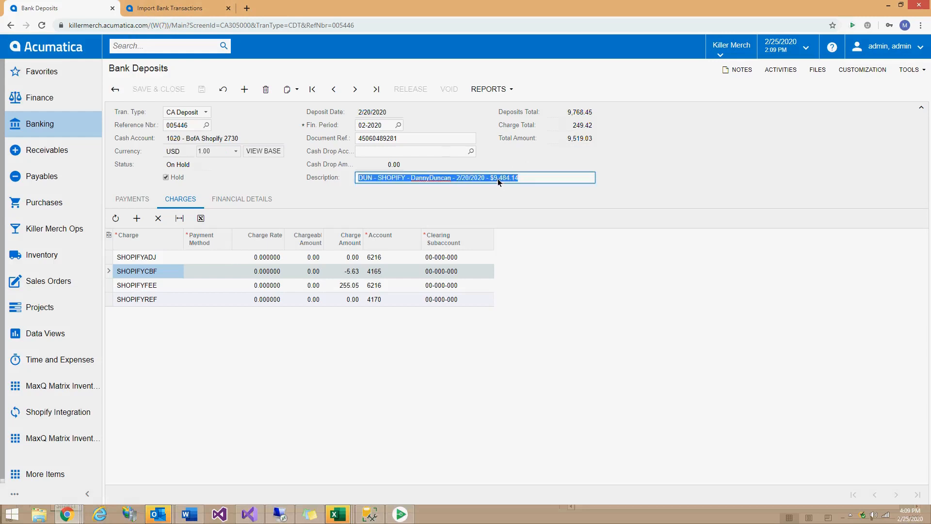
{"action": "left_click", "coordinate": [498, 178]}
{"action": "left_click", "coordinate": [521, 182]}
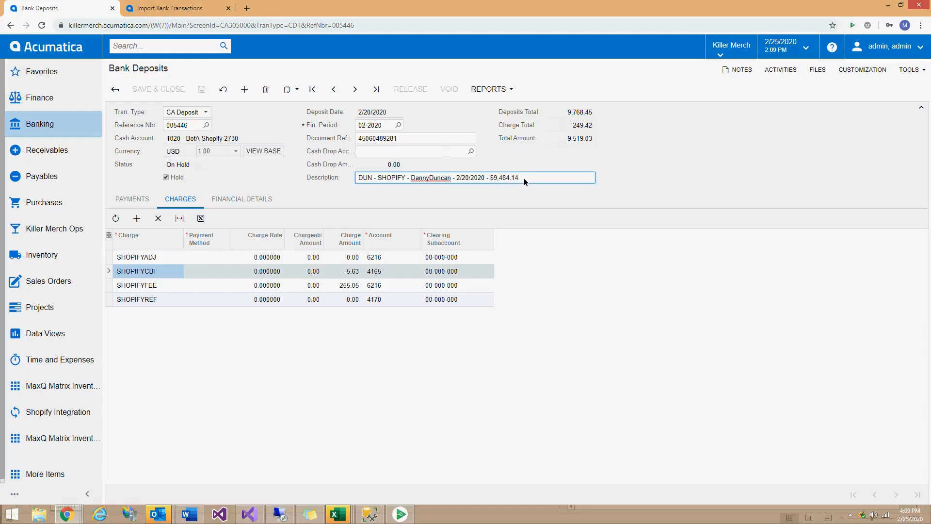
{"action": "left_click", "coordinate": [582, 139]}
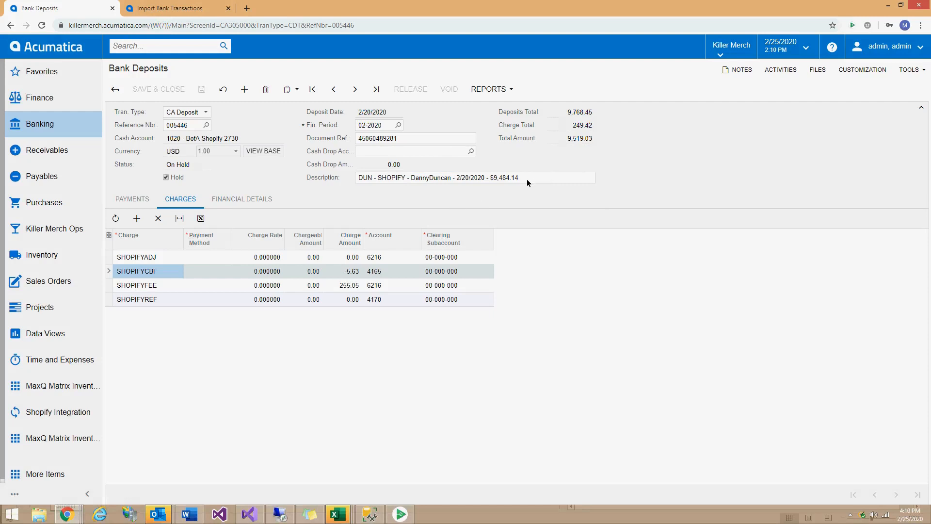
Compare import batches 002254–002256 and open batch 002254 dated 2/20/2020.
{"action": "left_click", "coordinate": [183, 9]}
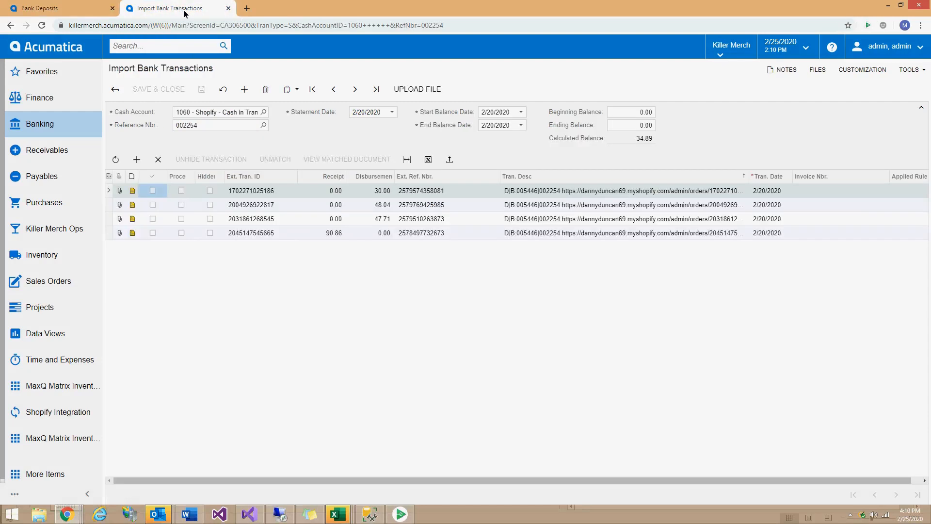
{"action": "left_click", "coordinate": [115, 90]}
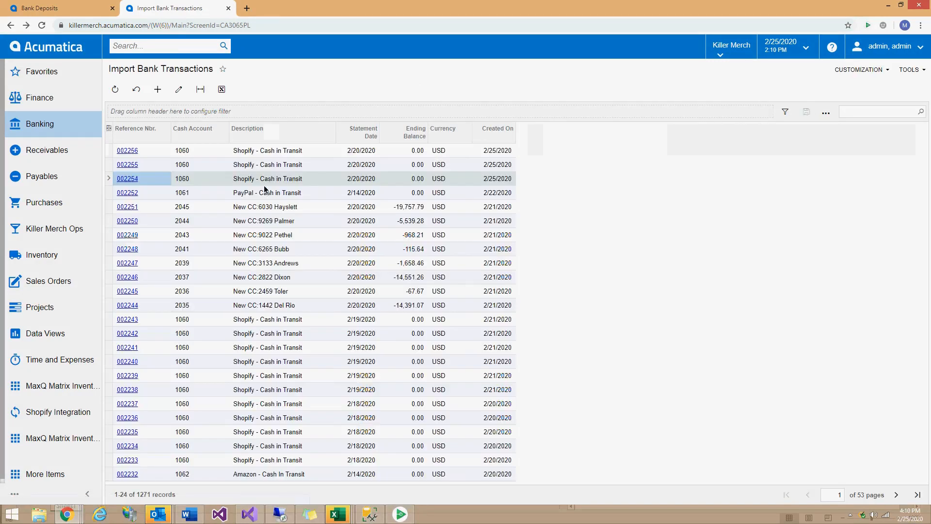
{"action": "left_click", "coordinate": [206, 180]}
{"action": "left_click", "coordinate": [203, 165]}
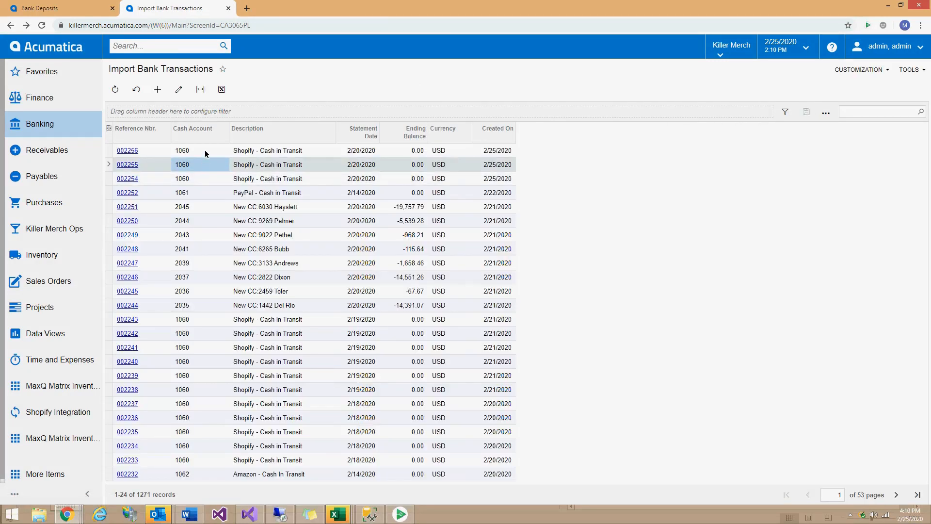
{"action": "left_click", "coordinate": [206, 148]}
{"action": "left_click", "coordinate": [353, 179]}
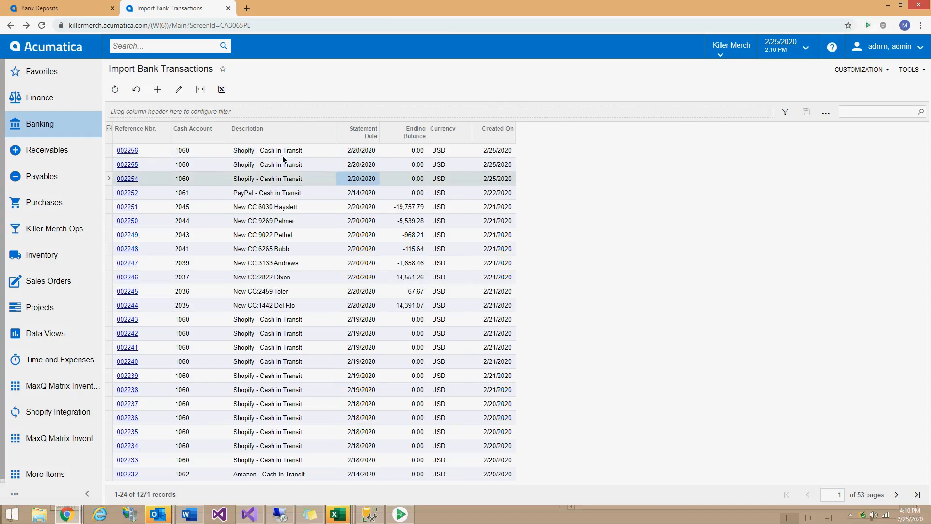
{"action": "left_click", "coordinate": [129, 179]}
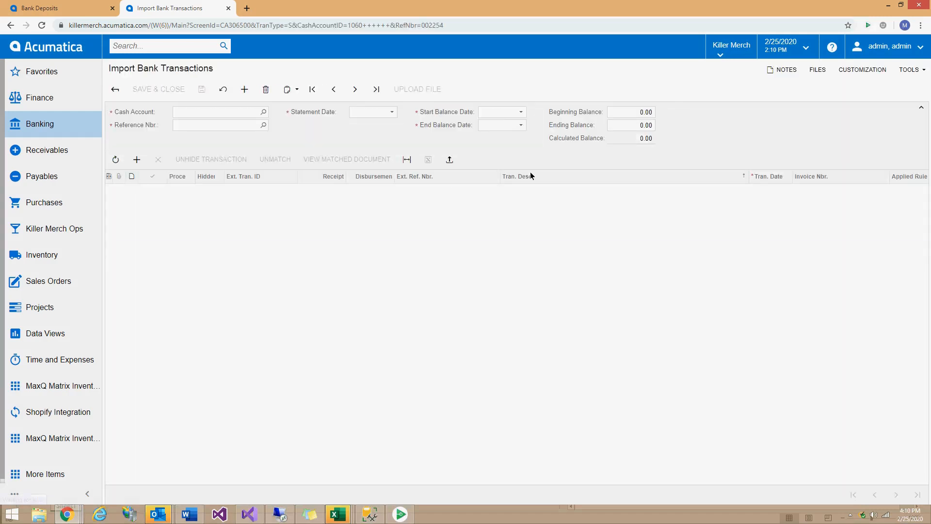
{"action": "left_click", "coordinate": [78, 8]}
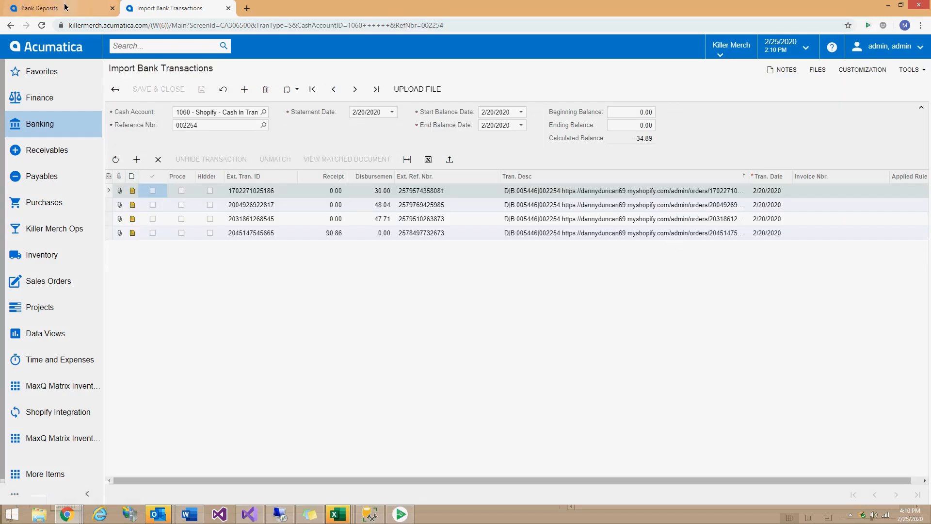
{"action": "left_click", "coordinate": [170, 7]}
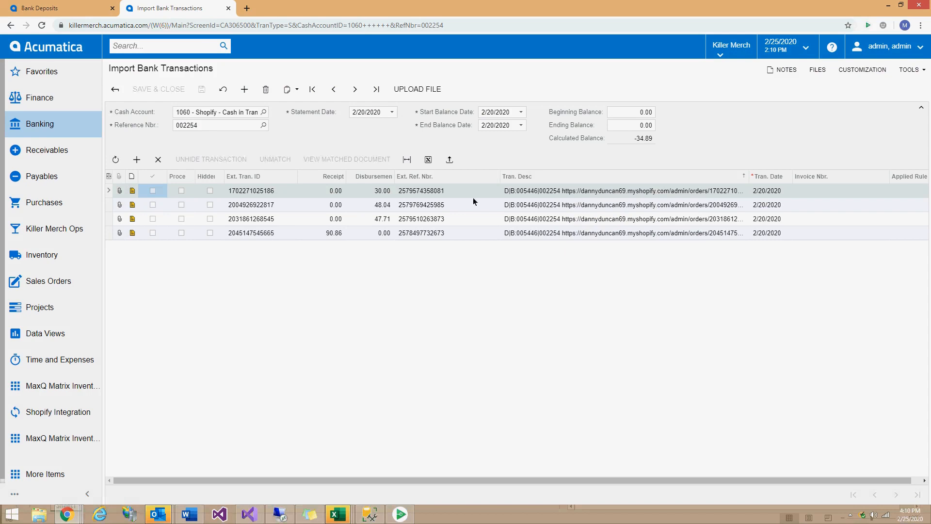
{"action": "left_click", "coordinate": [328, 235]}
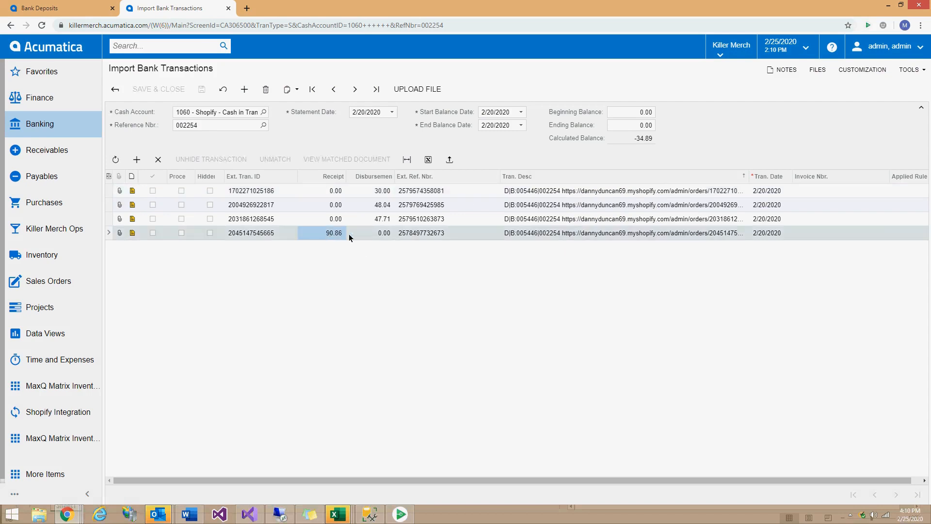
{"action": "left_click", "coordinate": [377, 194]}
{"action": "left_click", "coordinate": [378, 206]}
{"action": "left_click", "coordinate": [378, 219]}
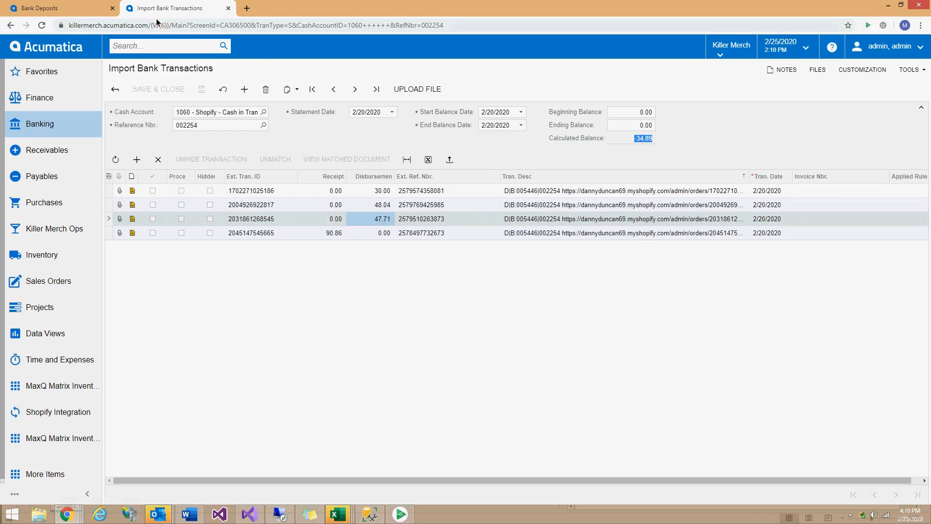
Enter a trial -34.89 SHOPIFYADJ charge, confirm the total reads 9,484.14, then cancel it.
{"action": "left_click", "coordinate": [67, 4]}
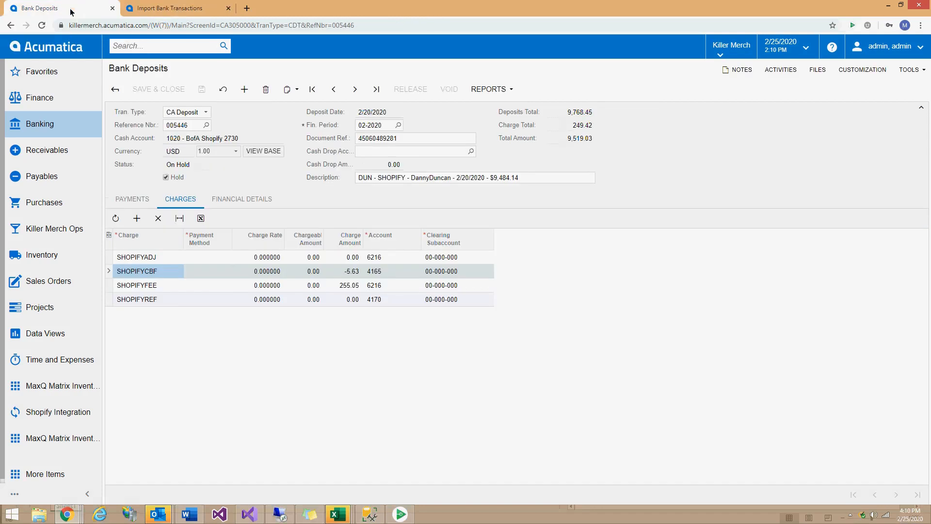
{"action": "left_click", "coordinate": [355, 260]}
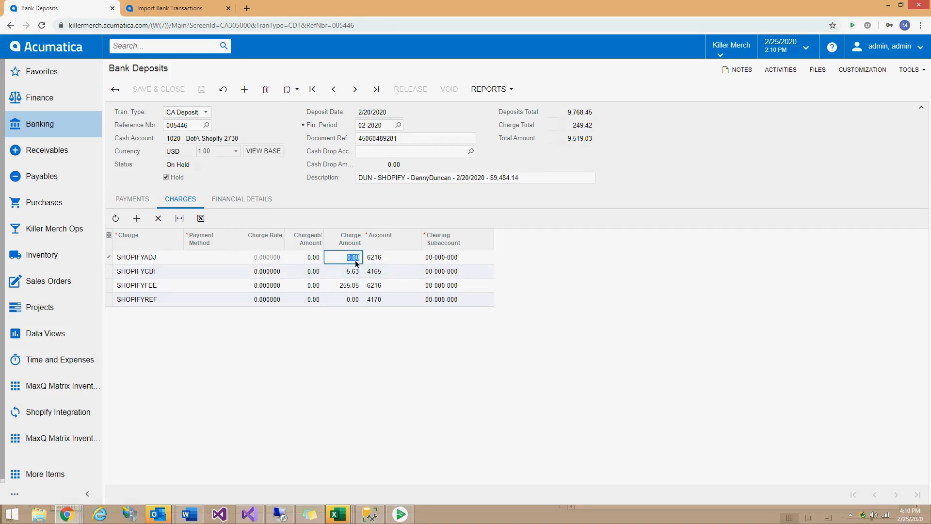
{"action": "type", "text": "-34.89"}
{"action": "left_click", "coordinate": [359, 272]}
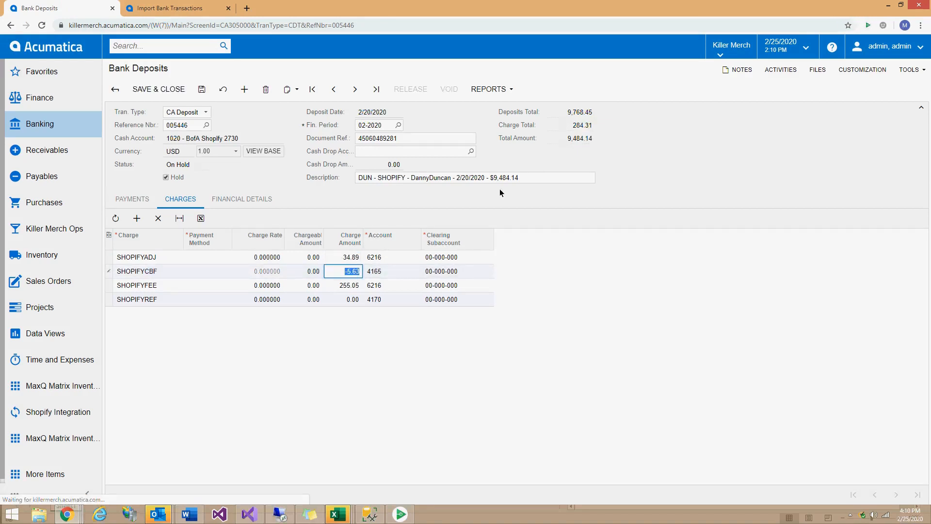
{"action": "double_click", "coordinate": [585, 137]}
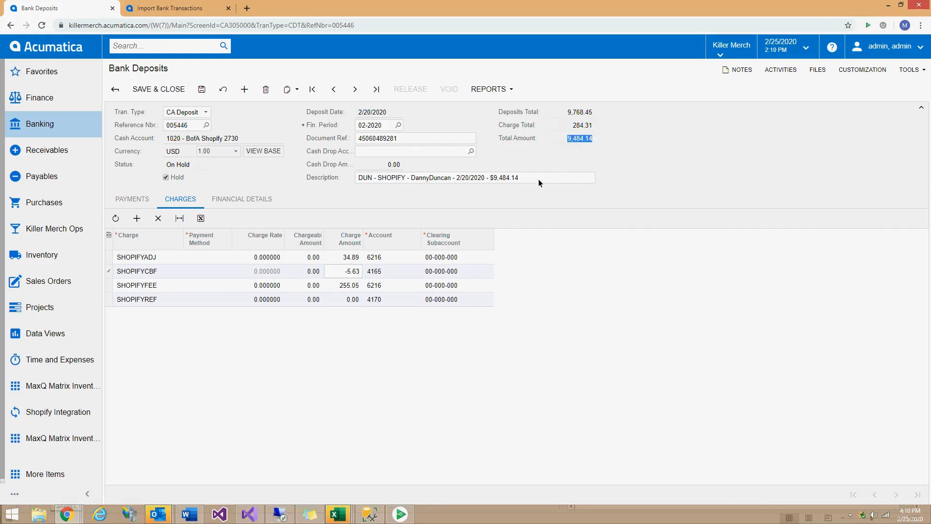
{"action": "left_click", "coordinate": [511, 182]}
{"action": "double_click", "coordinate": [580, 139]}
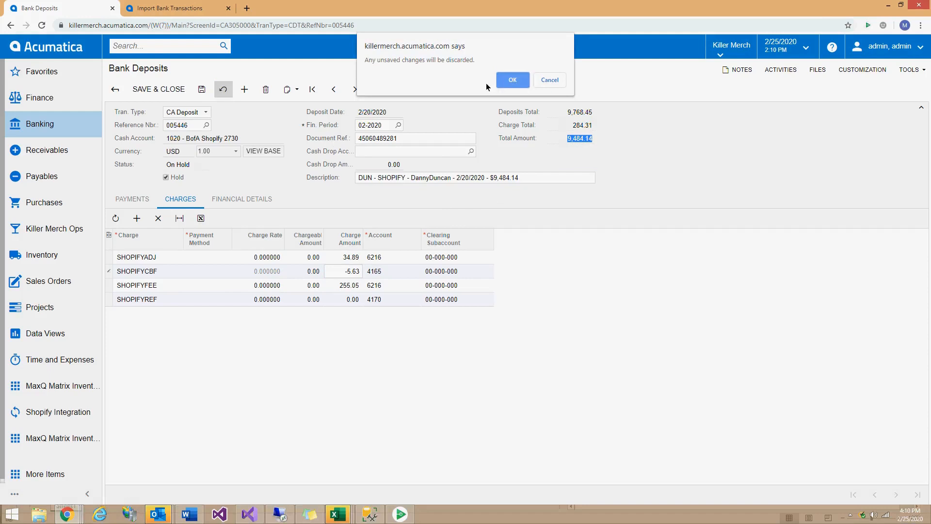
{"action": "left_click", "coordinate": [502, 80]}
{"action": "left_click", "coordinate": [170, 9]}
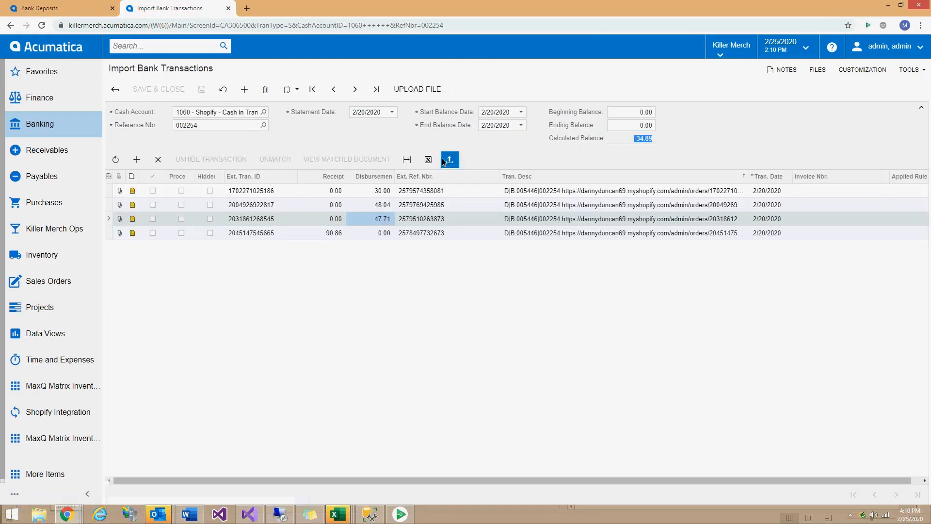
{"action": "left_click", "coordinate": [526, 193]}
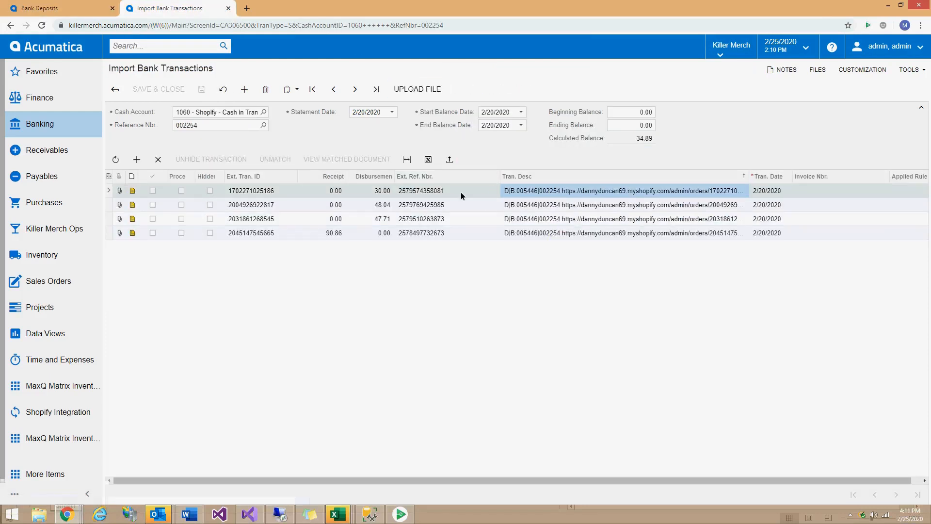
{"action": "left_click", "coordinate": [447, 189]}
{"action": "key", "text": "ctrl+c"}
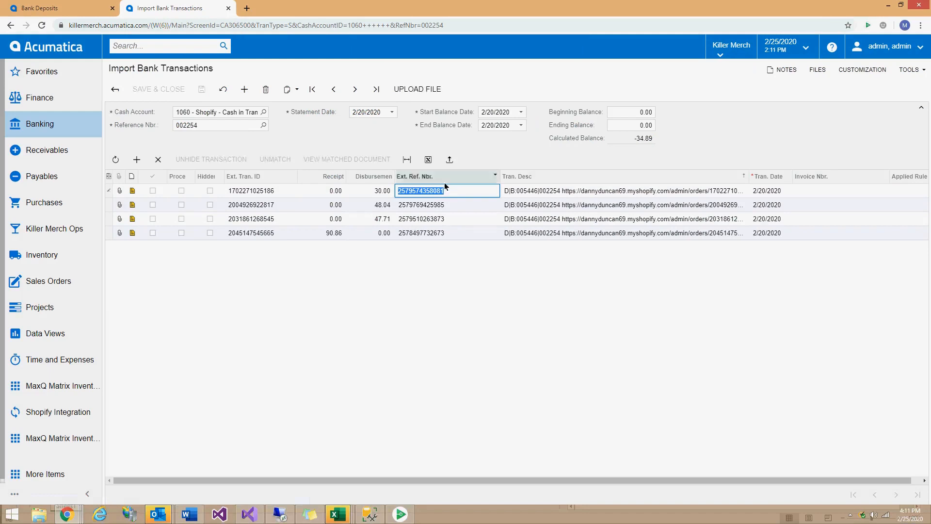
{"action": "left_click", "coordinate": [181, 51]}
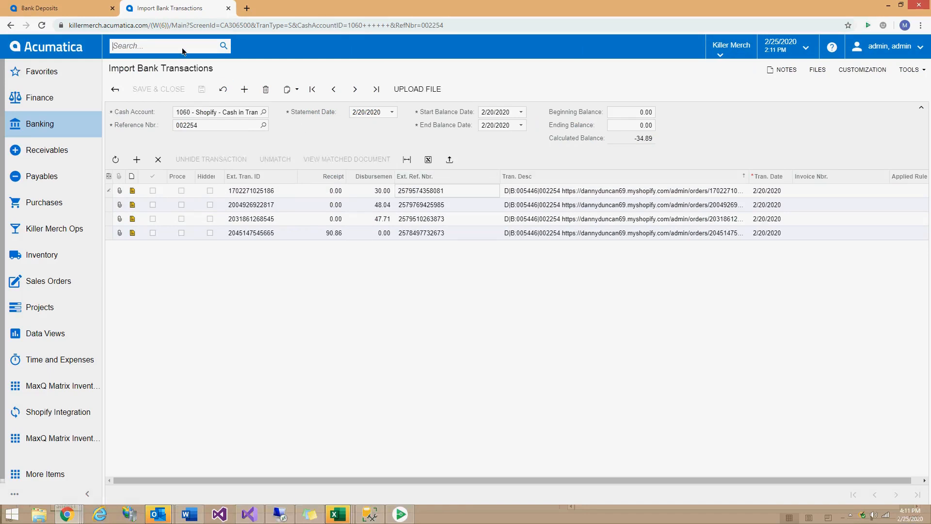
{"action": "key", "text": "ctrl+v"}
{"action": "key", "text": "Return"}
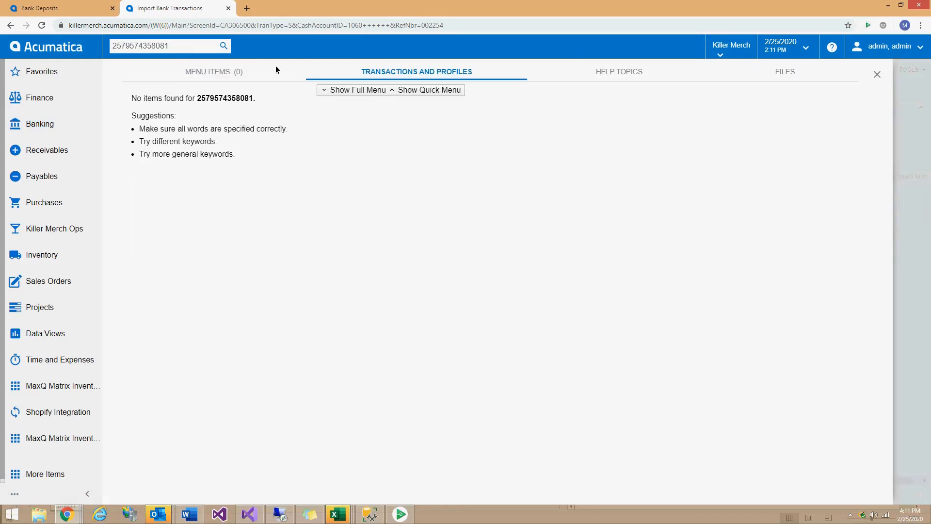
{"action": "left_click", "coordinate": [892, 71]}
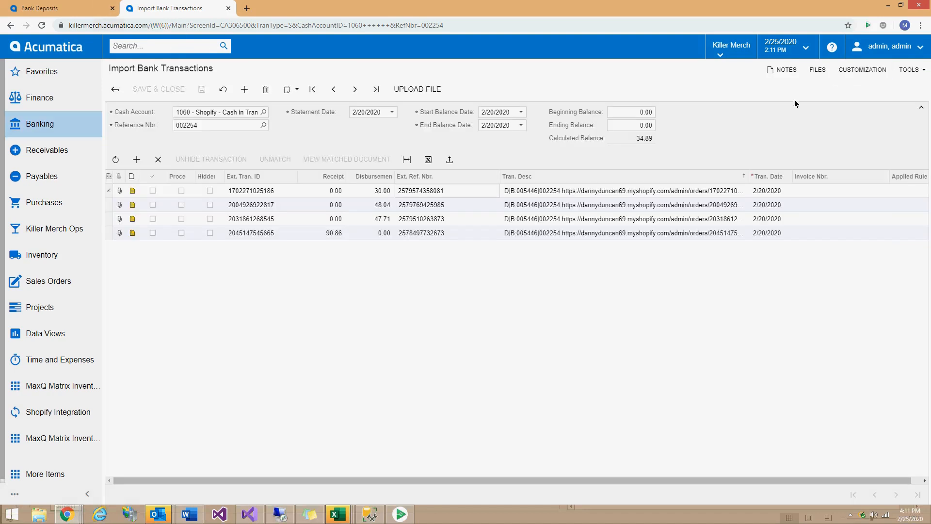
{"action": "left_click", "coordinate": [432, 205]}
{"action": "key", "text": "ctrl+c"}
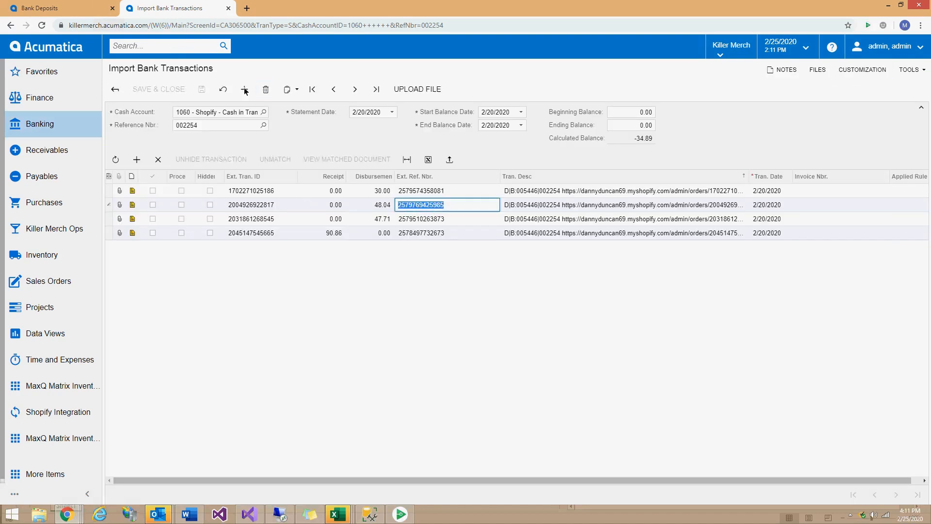
{"action": "left_click", "coordinate": [179, 45]}
{"action": "key", "text": "ctrl+v"}
{"action": "key", "text": "Return"}
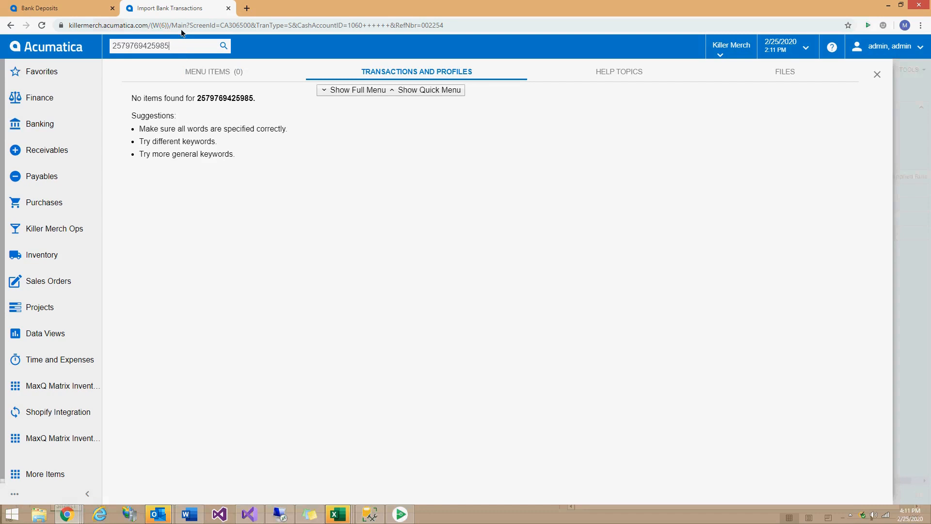
{"action": "left_click", "coordinate": [877, 74]}
Copy the Shopify order URL from the first transaction's description and load it in a new tab.
{"action": "left_click", "coordinate": [630, 191]}
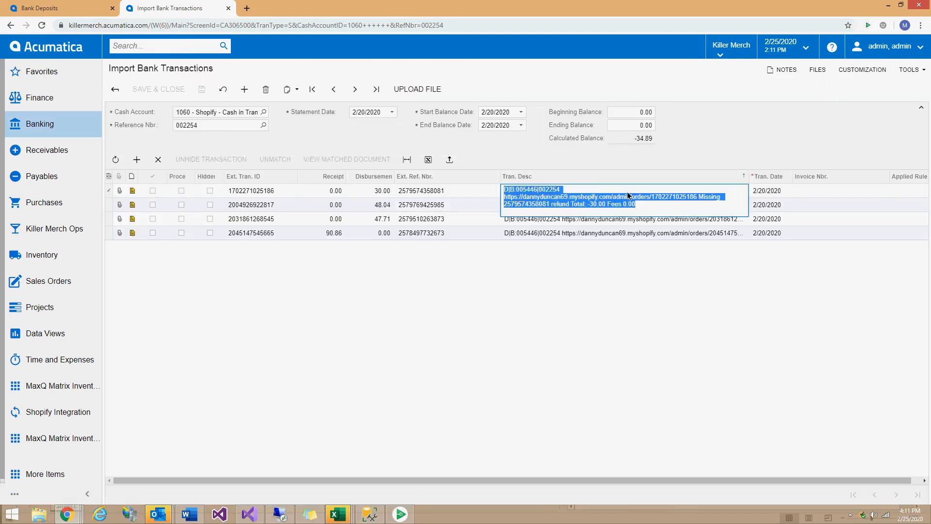
{"action": "left_click", "coordinate": [713, 198]}
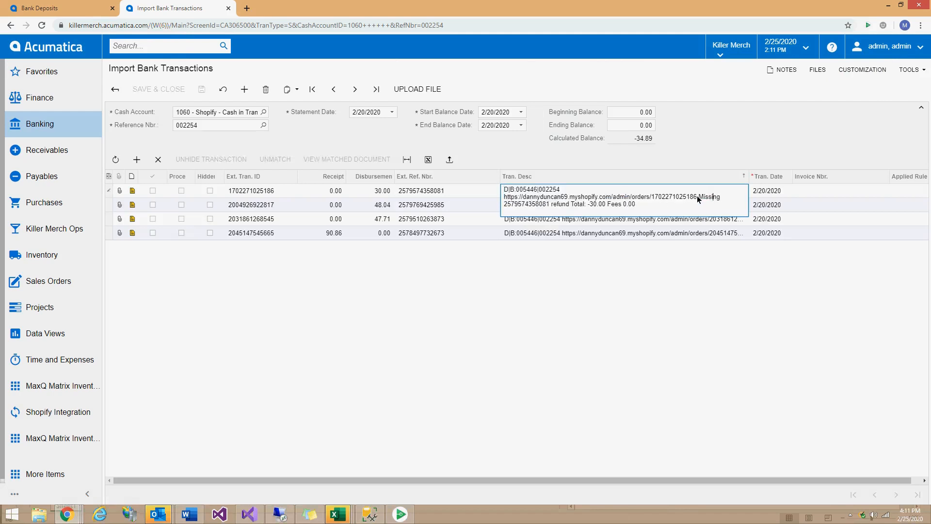
{"action": "left_click_drag", "start_coordinate": [695, 199], "coordinate": [505, 202]}
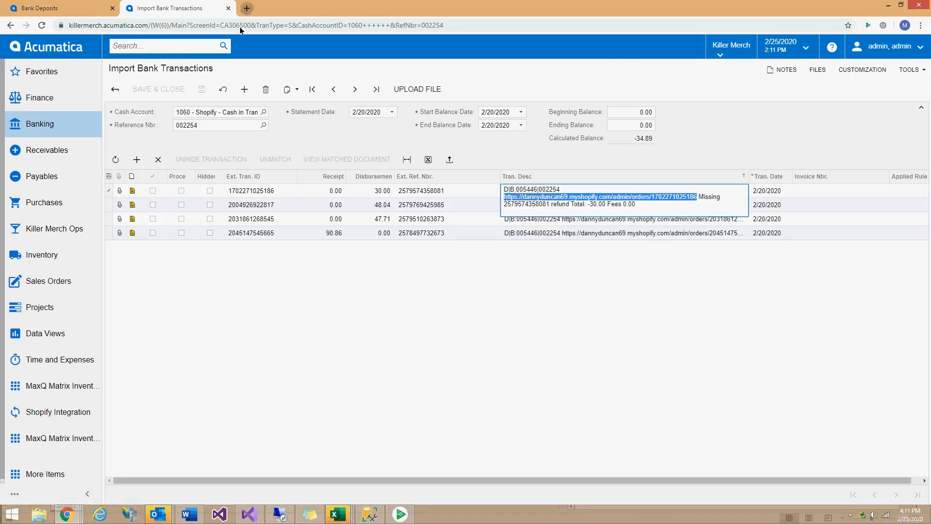
{"action": "key", "text": "ctrl+t"}
{"action": "key", "text": "ctrl+v"}
{"action": "key", "text": "Return"}
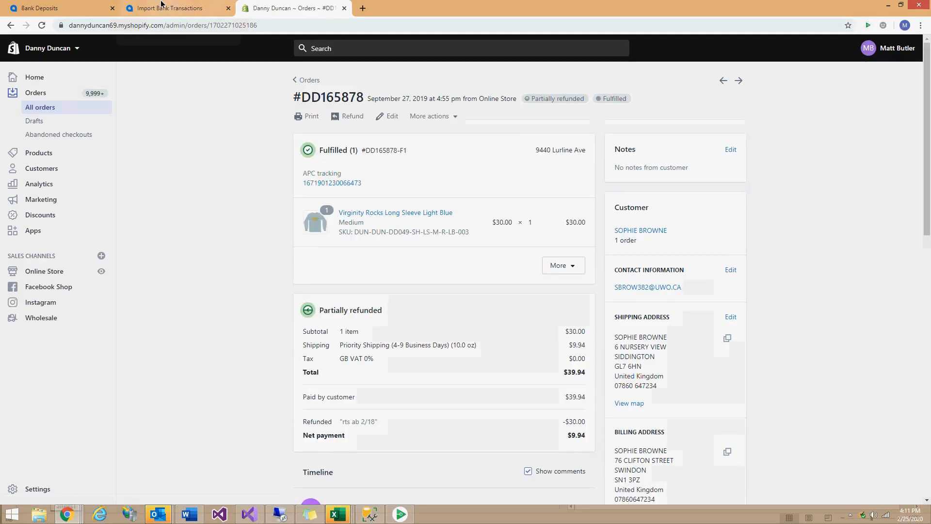
Close Acumatica's description editor and locate the $30.00 refund in the Shopify order timeline.
{"action": "scroll", "coordinate": [537, 283], "scroll_direction": "down", "scroll_amount": 2}
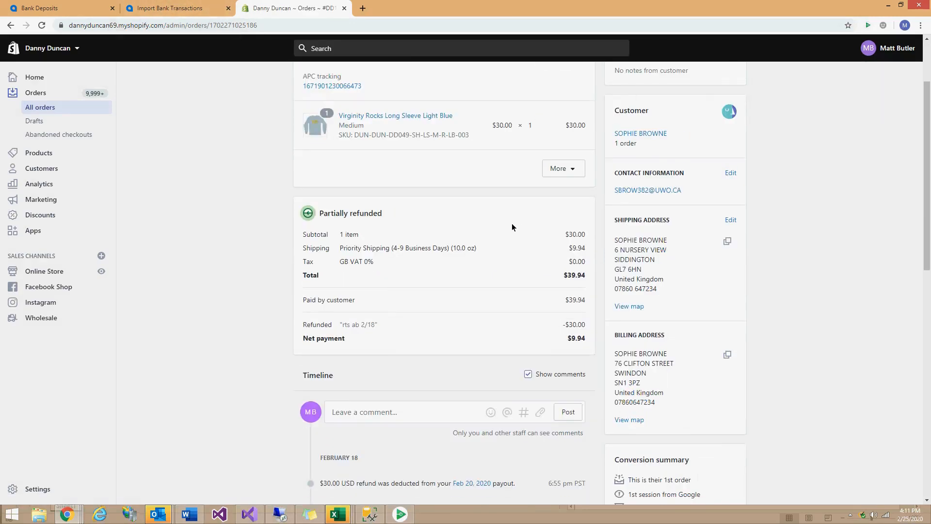
{"action": "left_click", "coordinate": [170, 8]}
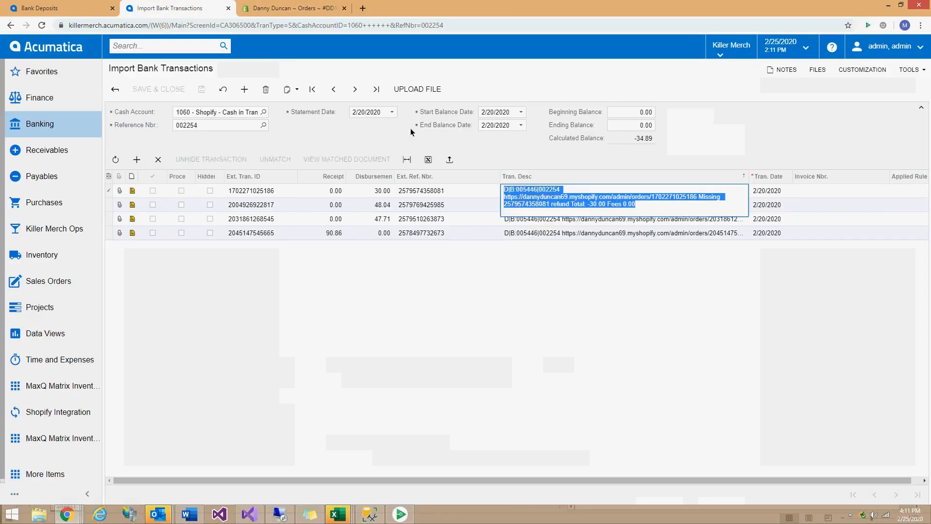
{"action": "left_click", "coordinate": [377, 191]}
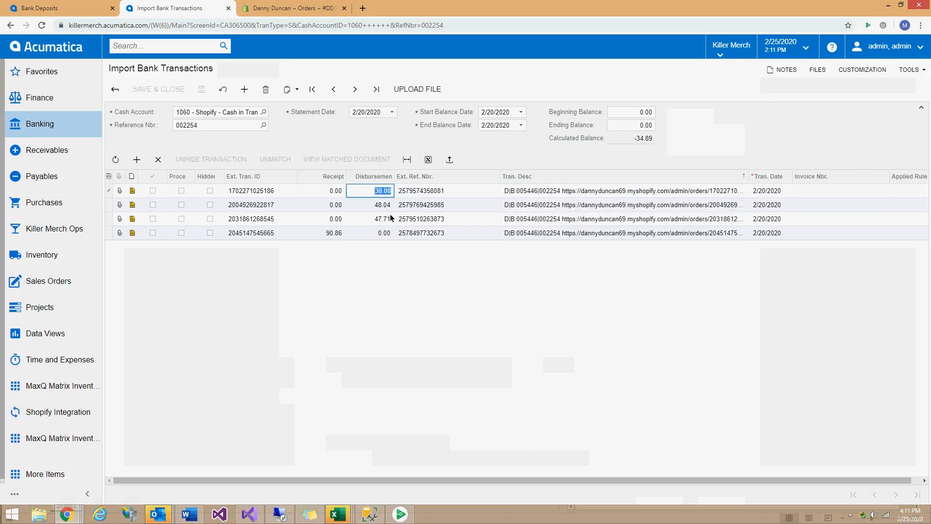
{"action": "left_click", "coordinate": [298, 6]}
{"action": "scroll", "coordinate": [429, 351], "scroll_direction": "down", "scroll_amount": 3}
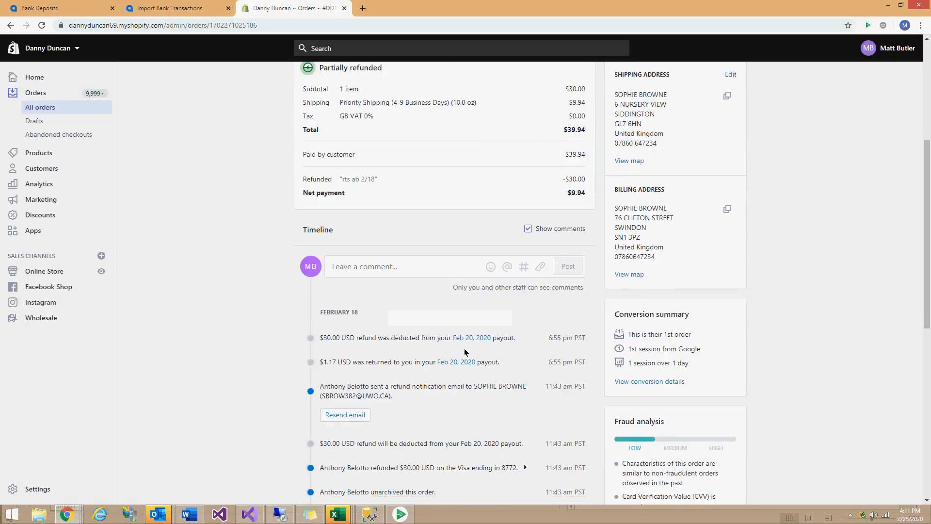
{"action": "left_click_drag", "start_coordinate": [323, 290], "coordinate": [519, 295]}
{"action": "left_click", "coordinate": [485, 304]}
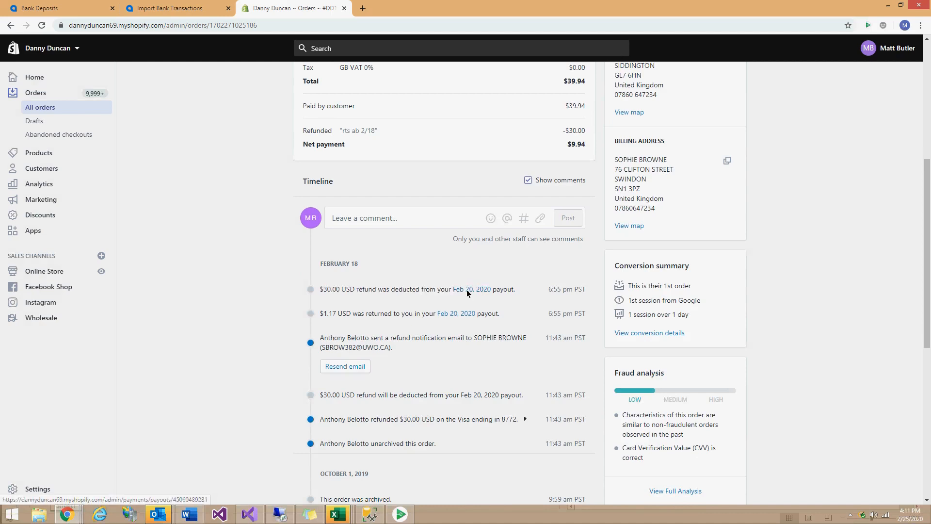
Open the Feb 20, 2020 payout in a new tab and view it.
{"action": "right_click", "coordinate": [466, 289]}
{"action": "left_click", "coordinate": [490, 298]}
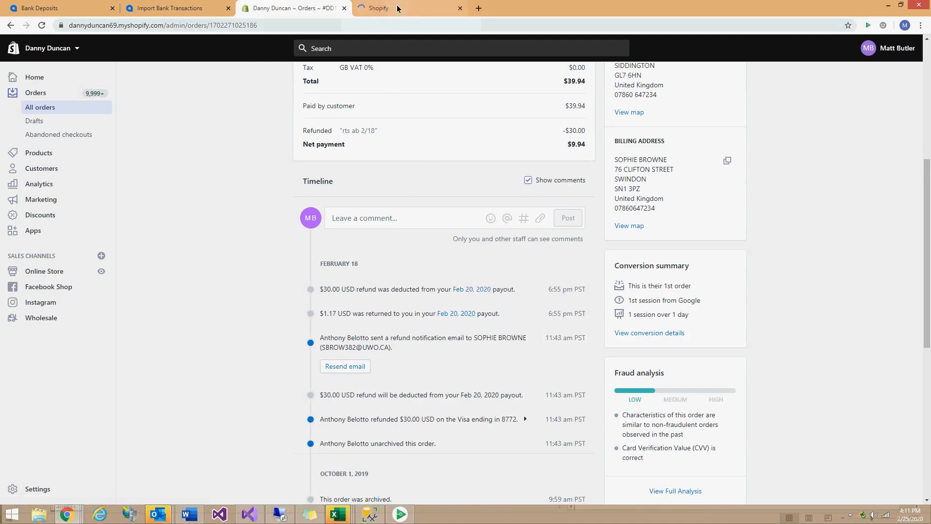
{"action": "left_click", "coordinate": [397, 8]}
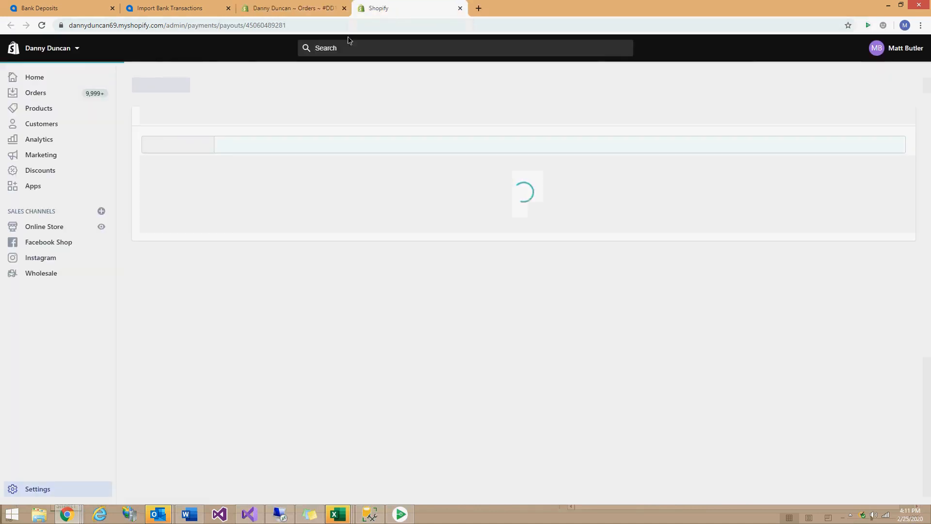
{"action": "left_click", "coordinate": [297, 8]}
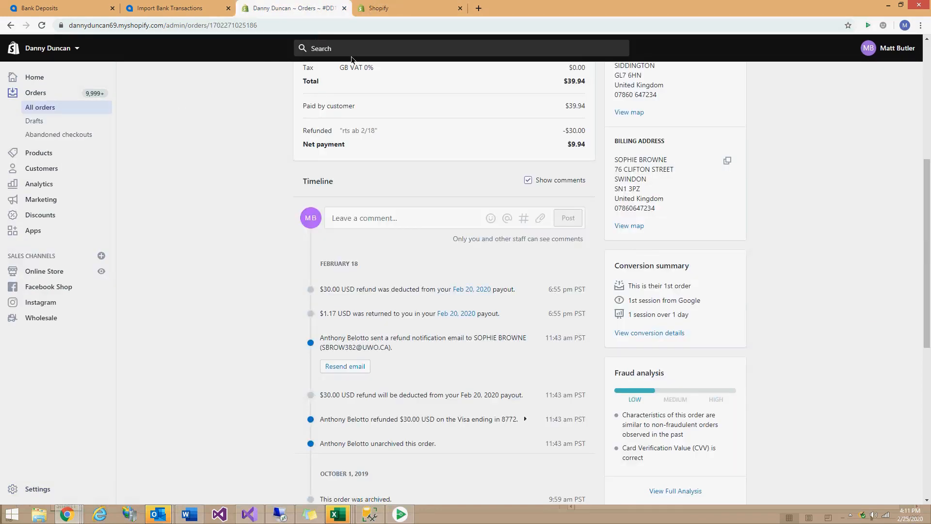
{"action": "scroll", "coordinate": [343, 129], "scroll_direction": "up", "scroll_amount": 6}
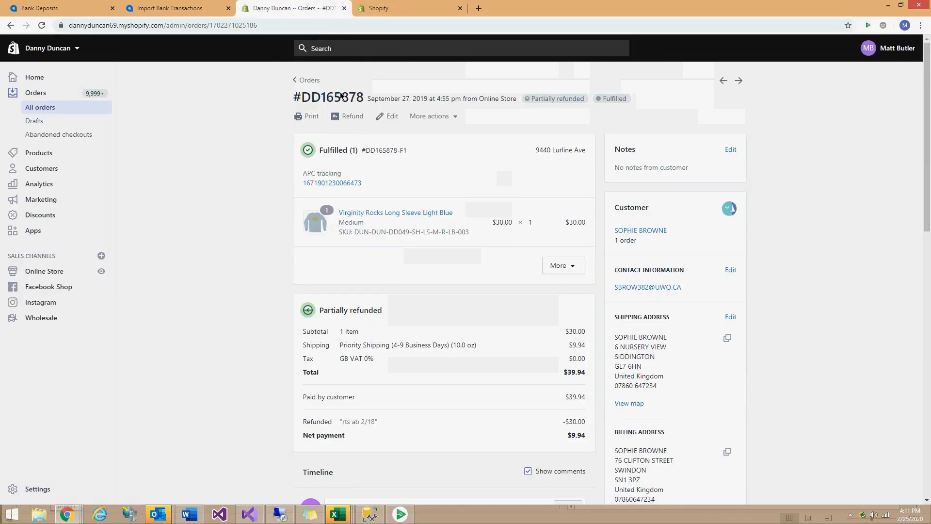
{"action": "left_click_drag", "start_coordinate": [303, 96], "coordinate": [359, 105]}
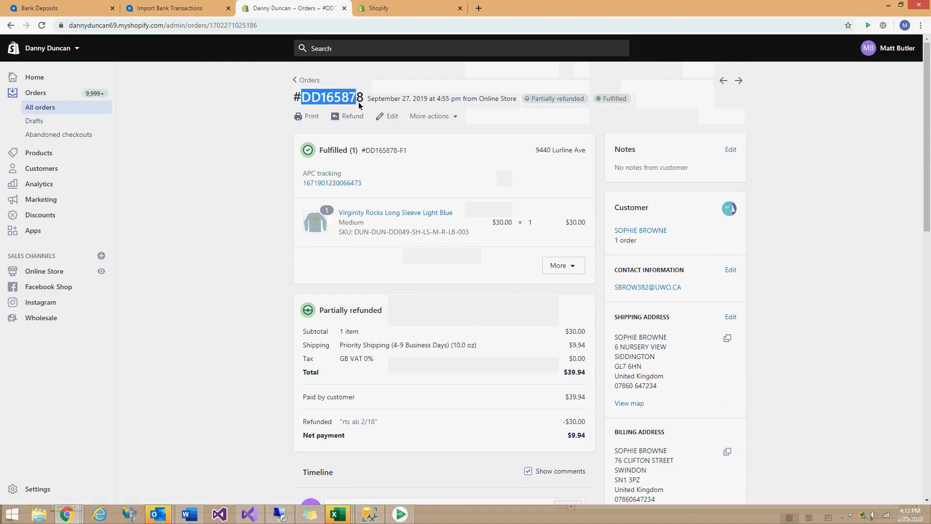
{"action": "double_click", "coordinate": [339, 100]}
{"action": "left_click", "coordinate": [178, 8]}
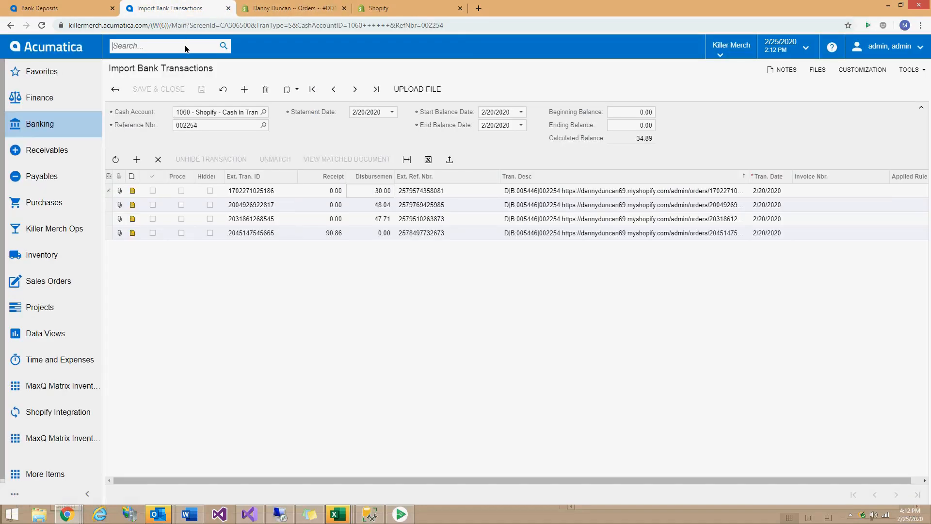
Search Acumatica for DD165878 and open CR return order SO00333821 in a new tab.
{"action": "key", "text": "ctrl+v"}
{"action": "key", "text": "Return"}
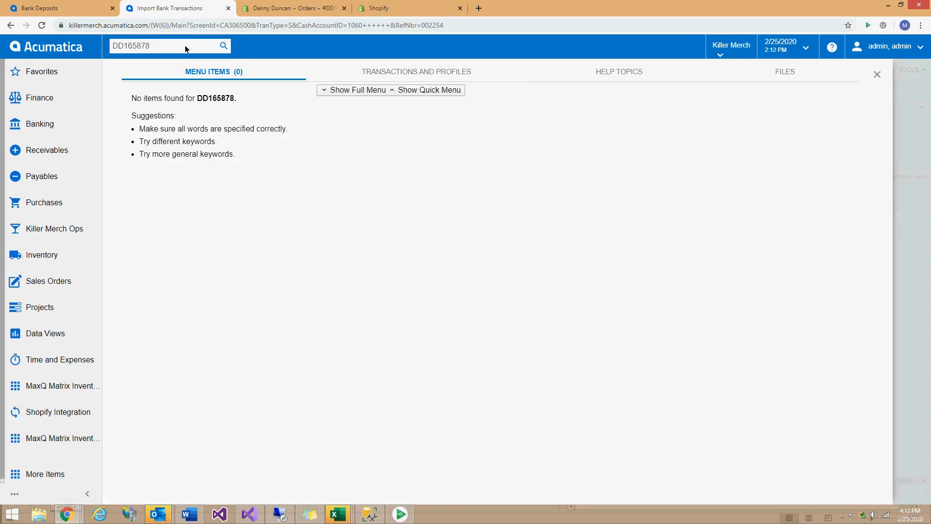
{"action": "right_click", "coordinate": [197, 123]}
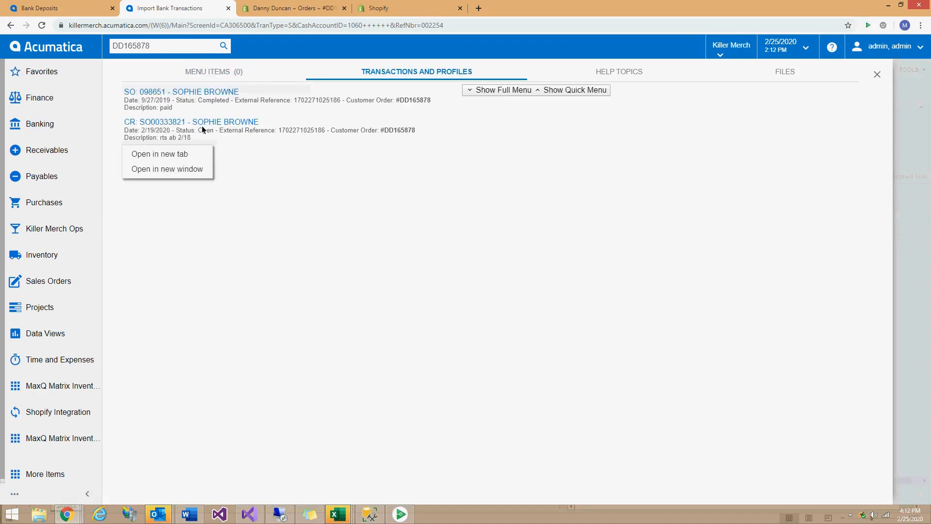
{"action": "left_click", "coordinate": [163, 153]}
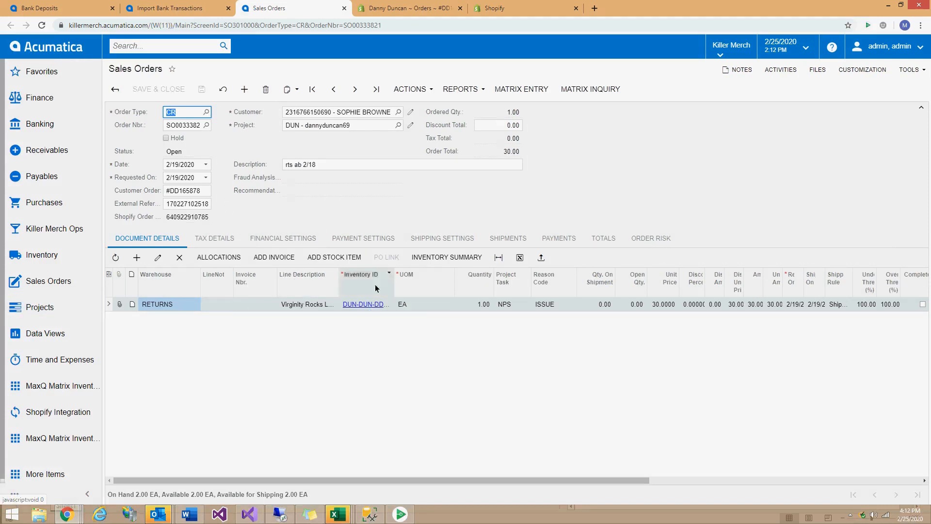
{"action": "left_click", "coordinate": [177, 5]}
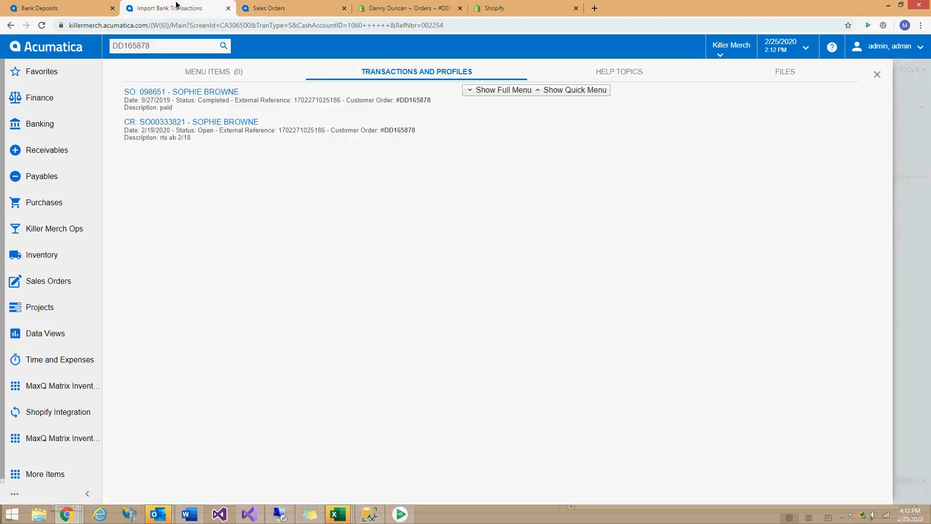
{"action": "left_click", "coordinate": [877, 75]}
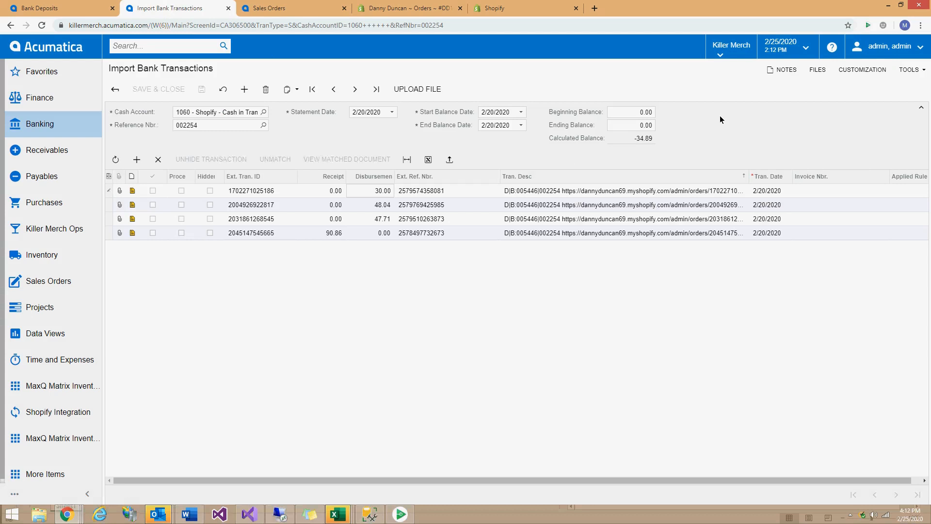
Compare deposit 005446's Payments and Charges with the import batch, then return to the deposits list.
{"action": "left_click", "coordinate": [41, 8]}
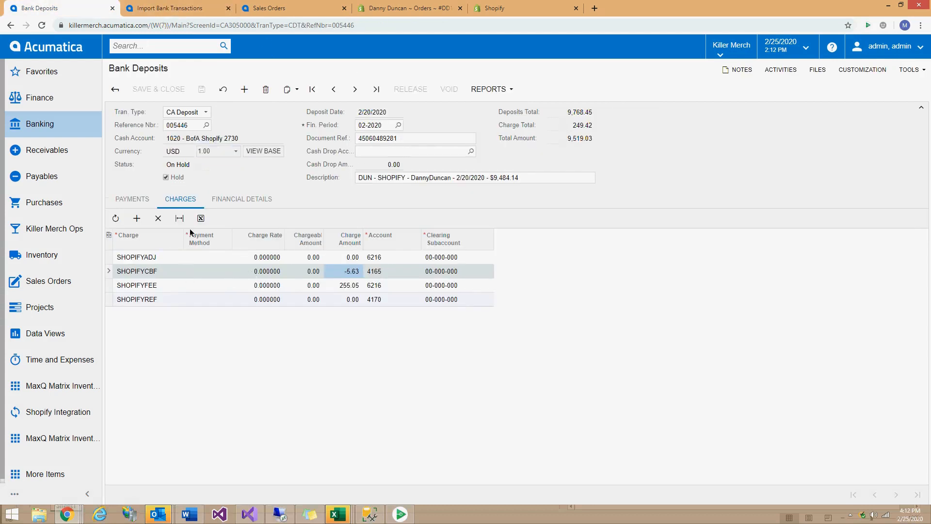
{"action": "left_click", "coordinate": [141, 199]}
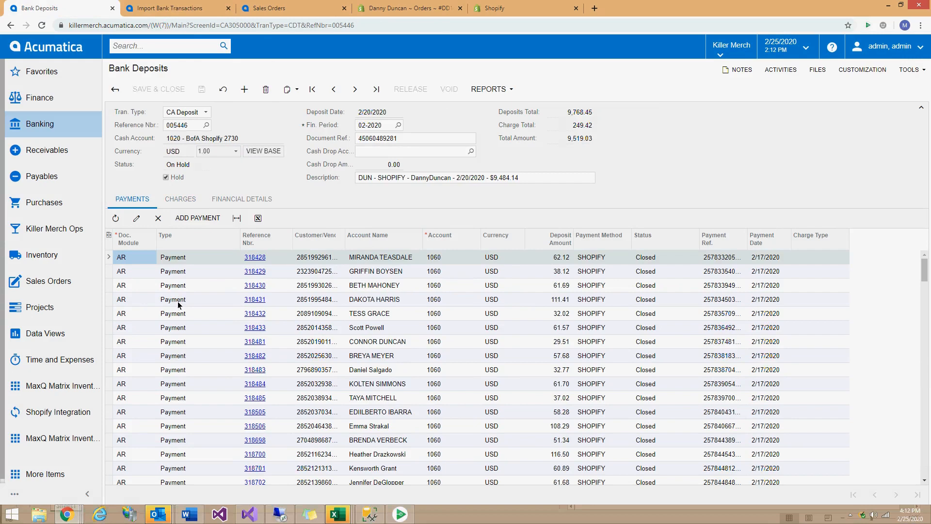
{"action": "left_click", "coordinate": [172, 8]}
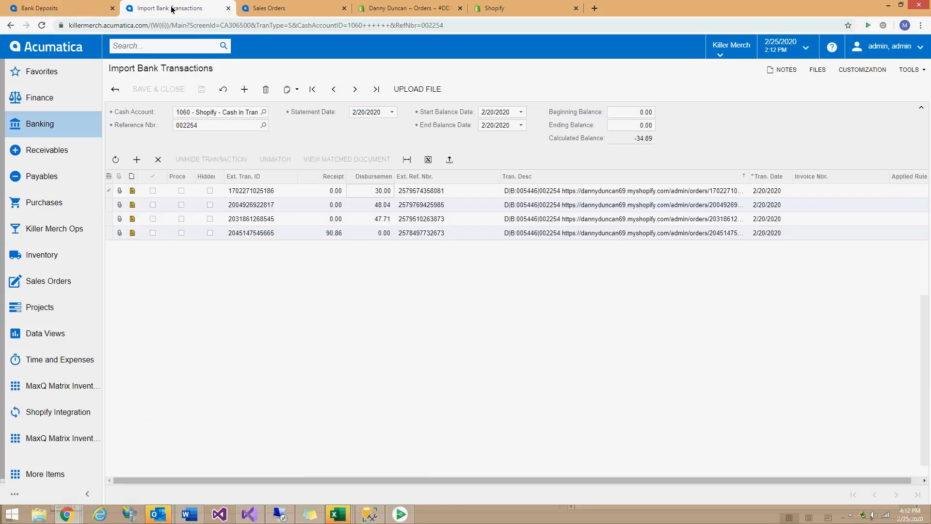
{"action": "left_click", "coordinate": [78, 8]}
{"action": "left_click", "coordinate": [180, 199]}
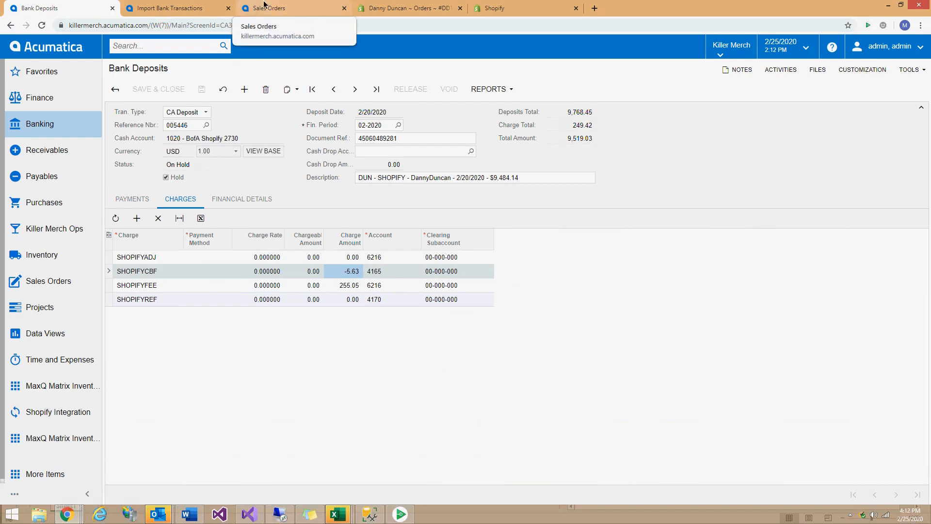
{"action": "left_click", "coordinate": [156, 8]}
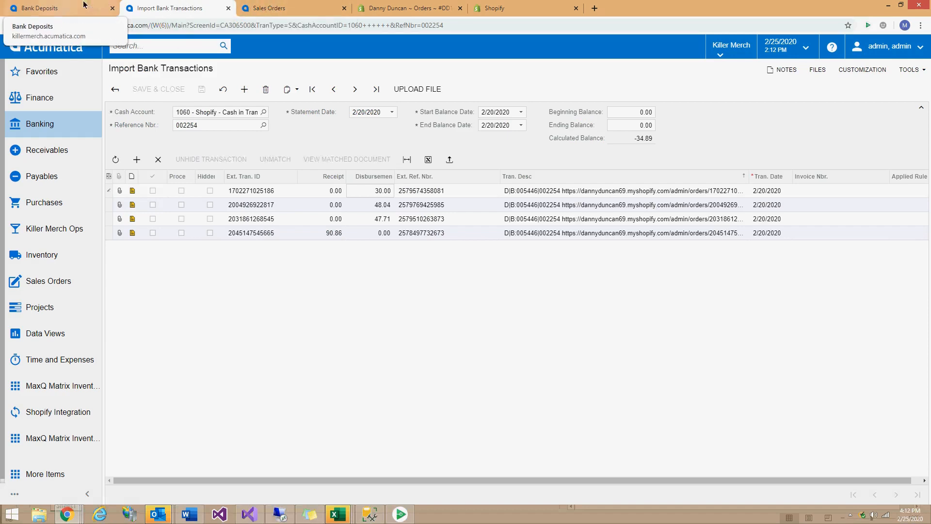
{"action": "left_click", "coordinate": [44, 9]}
{"action": "left_click", "coordinate": [120, 91]}
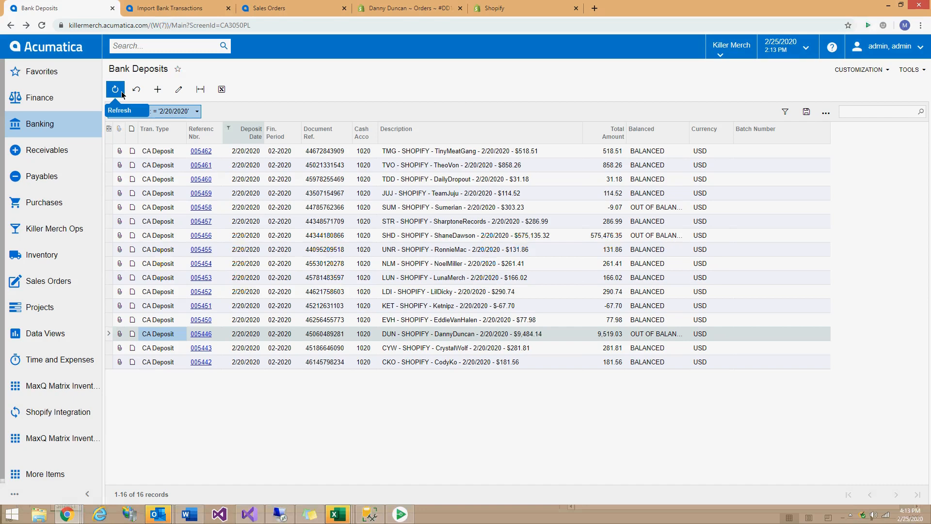
{"action": "left_click", "coordinate": [163, 14]}
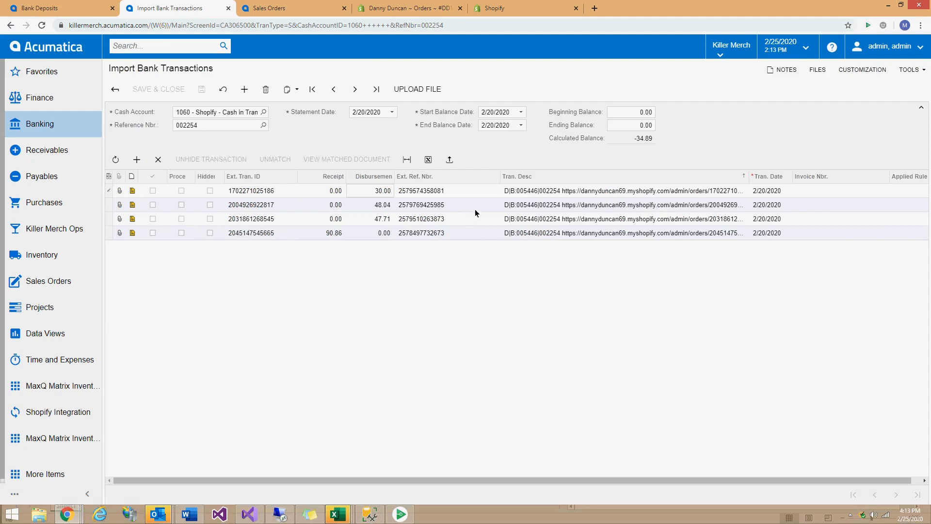
{"action": "left_click", "coordinate": [555, 194]}
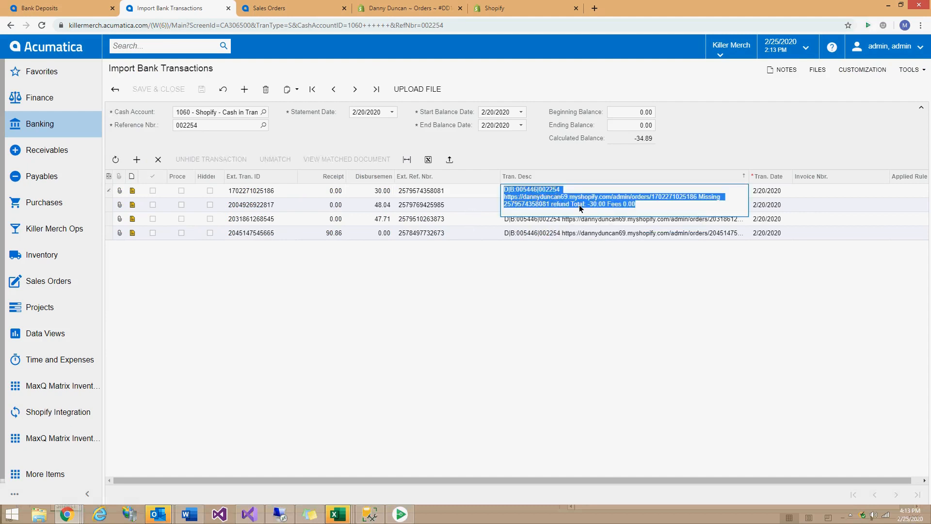
{"action": "left_click", "coordinate": [573, 205]}
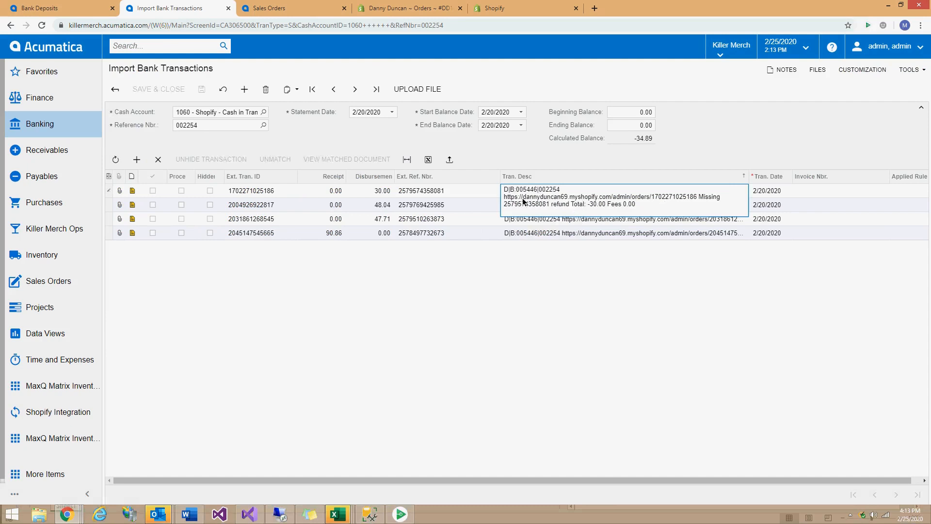
{"action": "mouse_move", "coordinate": [524, 198]}
{"action": "left_mouse_down"}
{"action": "mouse_move", "coordinate": [568, 197]}
{"action": "mouse_move", "coordinate": [534, 205]}
{"action": "left_mouse_up"}
{"action": "left_click", "coordinate": [568, 193]}
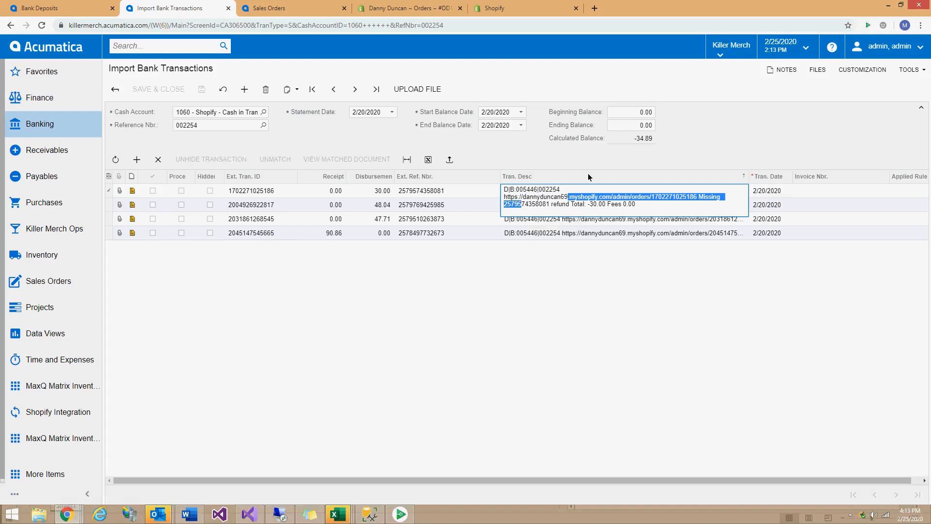
{"action": "left_click_drag", "start_coordinate": [652, 196], "coordinate": [697, 198]}
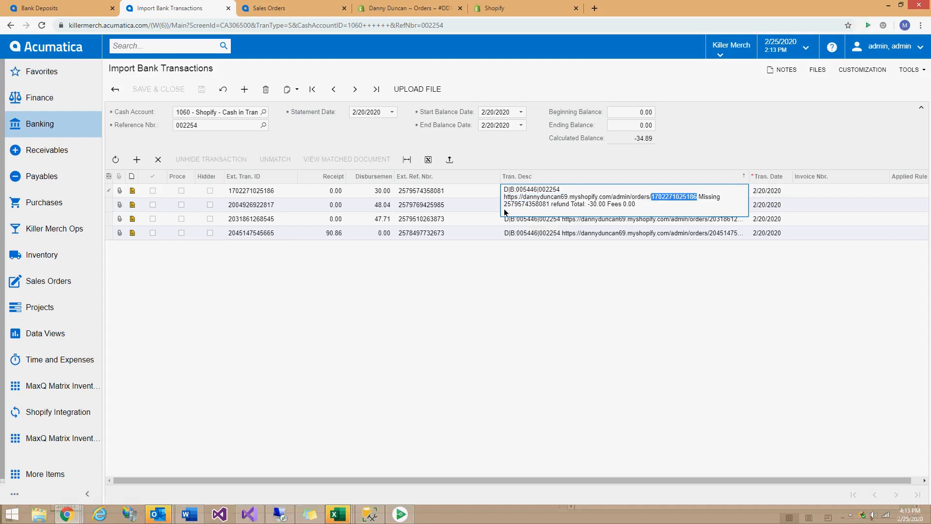
{"action": "left_click", "coordinate": [548, 204]}
{"action": "left_click", "coordinate": [449, 203]}
{"action": "left_click", "coordinate": [500, 144]}
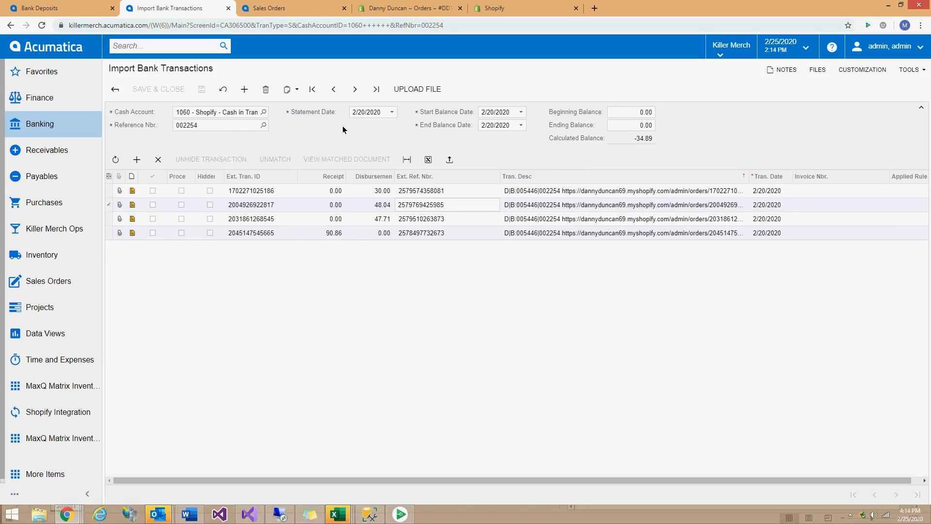
{"action": "left_click", "coordinate": [78, 9]}
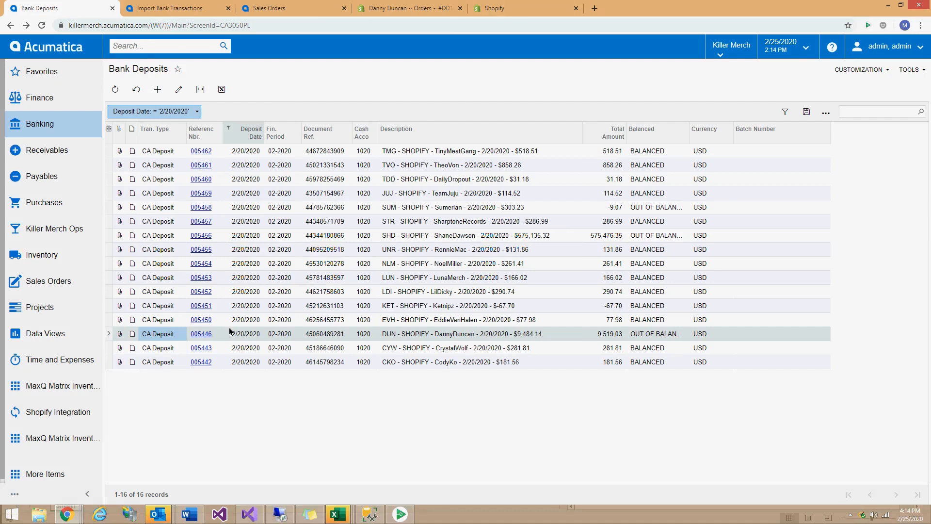
{"action": "left_click", "coordinate": [199, 336]}
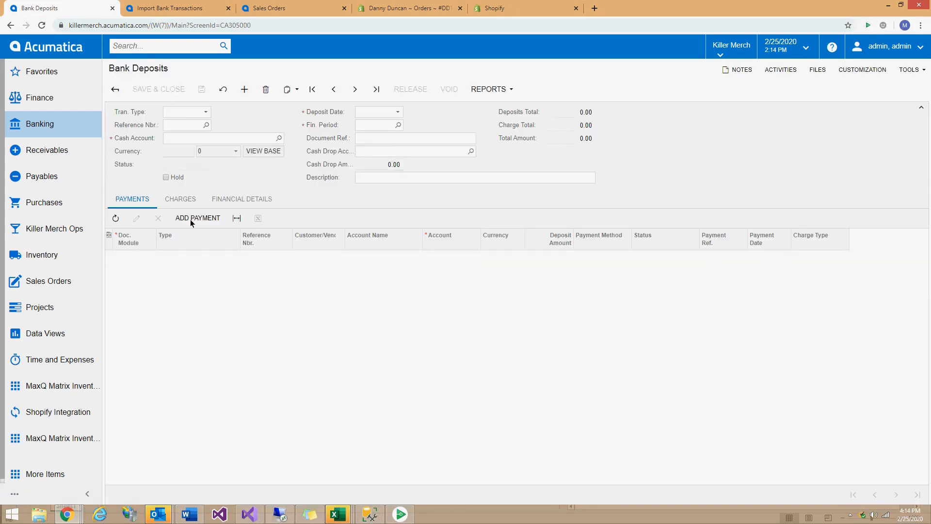
{"action": "left_click", "coordinate": [191, 220]}
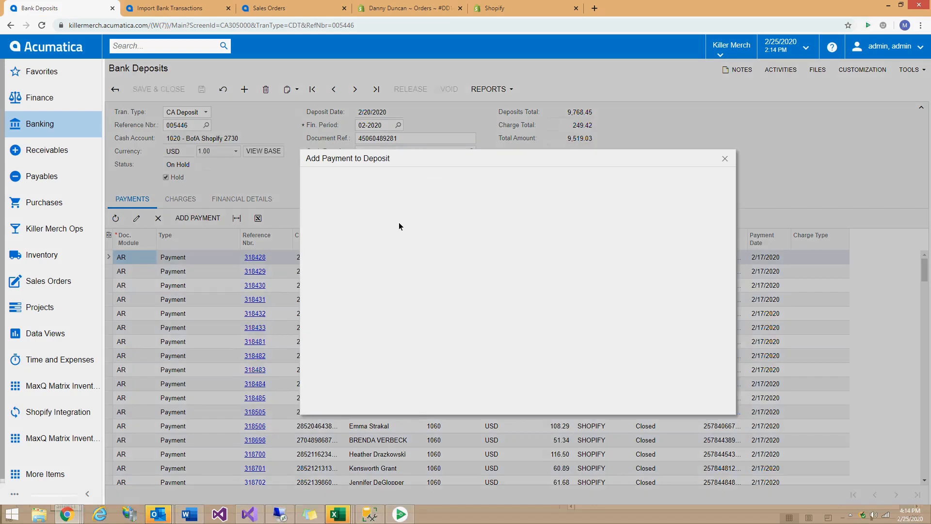
{"action": "left_click", "coordinate": [165, 8]}
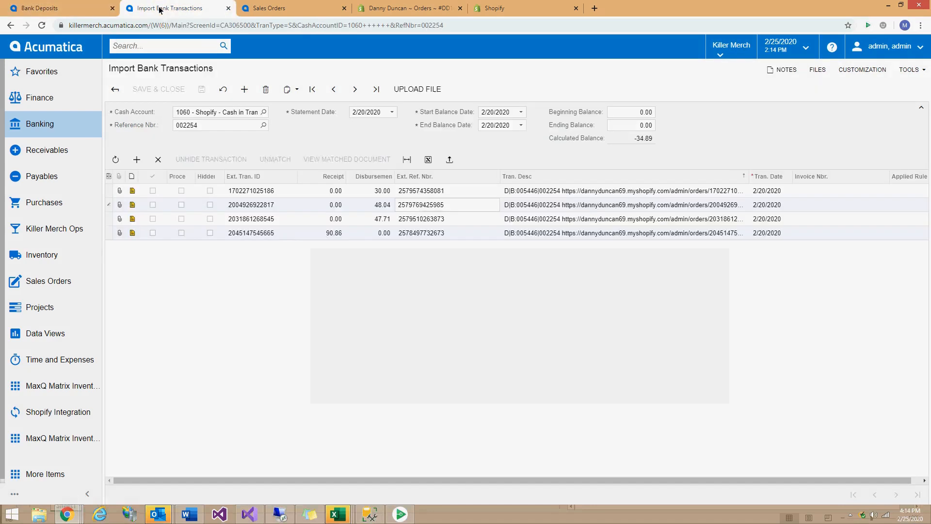
{"action": "left_click", "coordinate": [421, 191]}
{"action": "key", "text": "ctrl+c"}
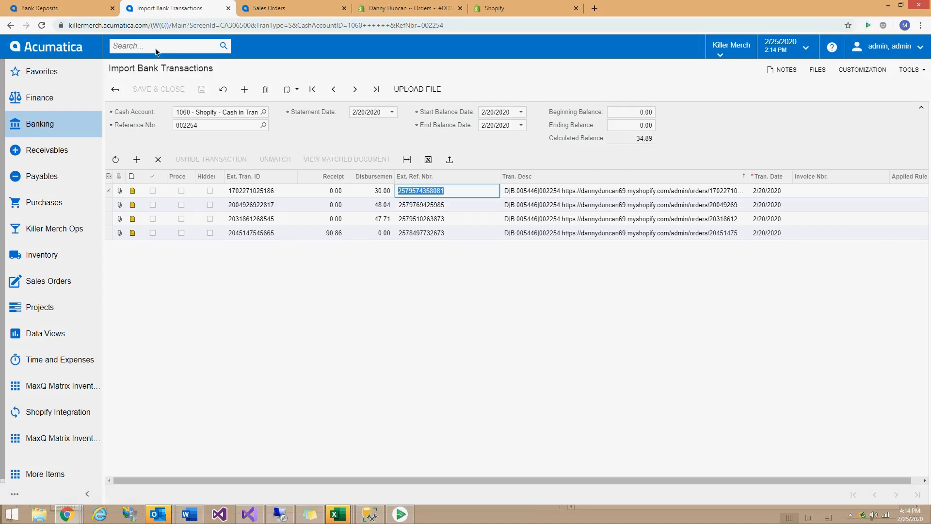
{"action": "left_click", "coordinate": [63, 8]}
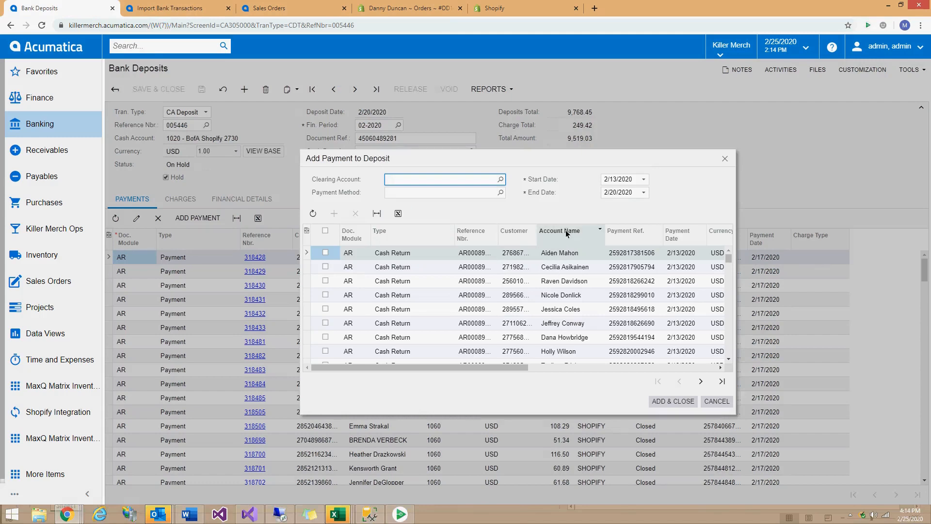
{"action": "left_click", "coordinate": [637, 232]}
{"action": "key", "text": "ctrl+v"}
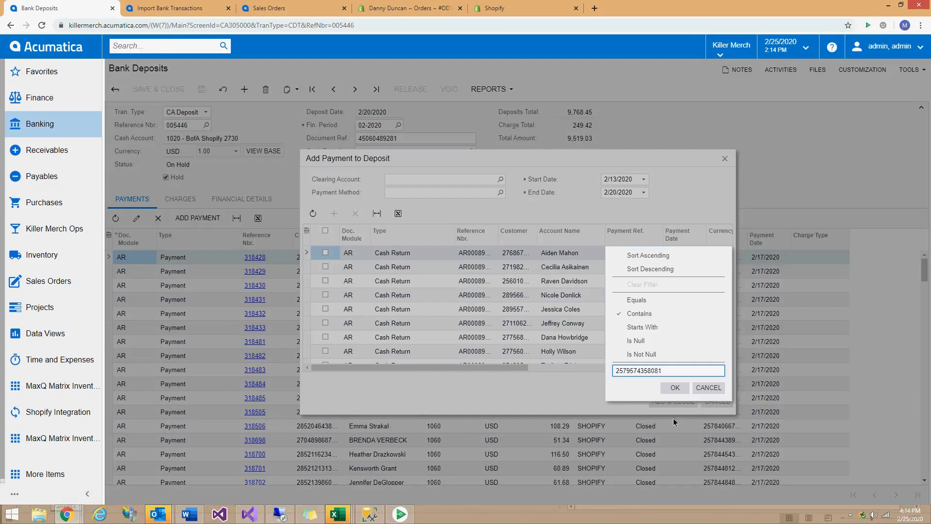
{"action": "left_click", "coordinate": [673, 392]}
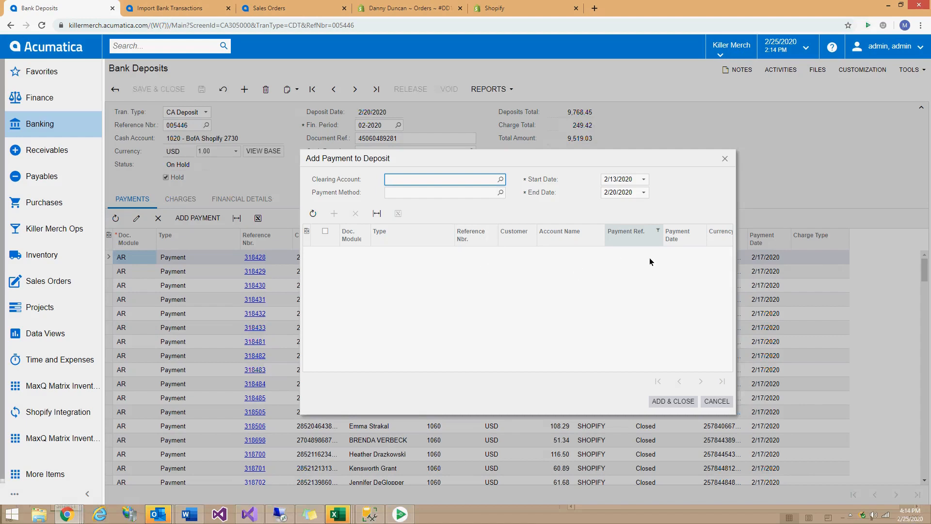
{"action": "left_click", "coordinate": [719, 402]}
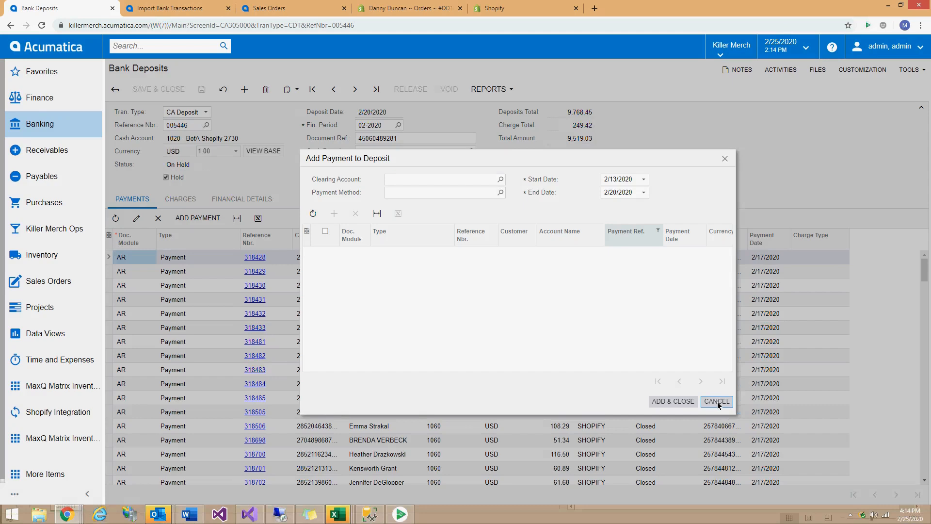
{"action": "left_click", "coordinate": [719, 404]}
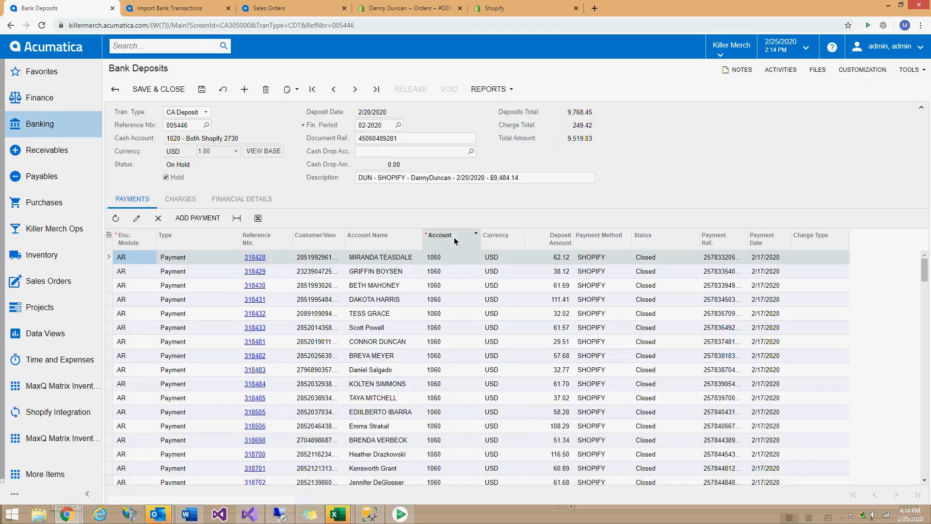
Open imported statement 002255 from the statements list and inspect its first transaction's description.
{"action": "left_click", "coordinate": [174, 9]}
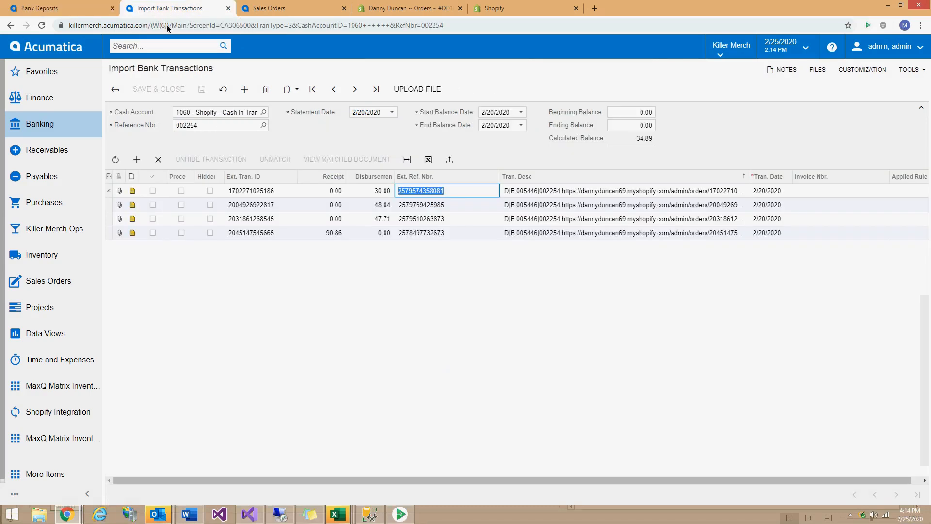
{"action": "left_click", "coordinate": [116, 90]}
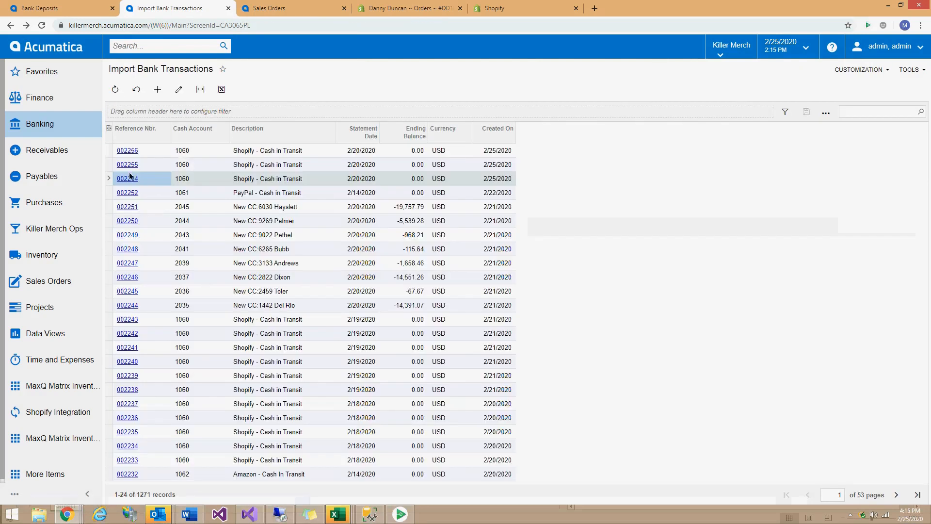
{"action": "left_click", "coordinate": [131, 165]}
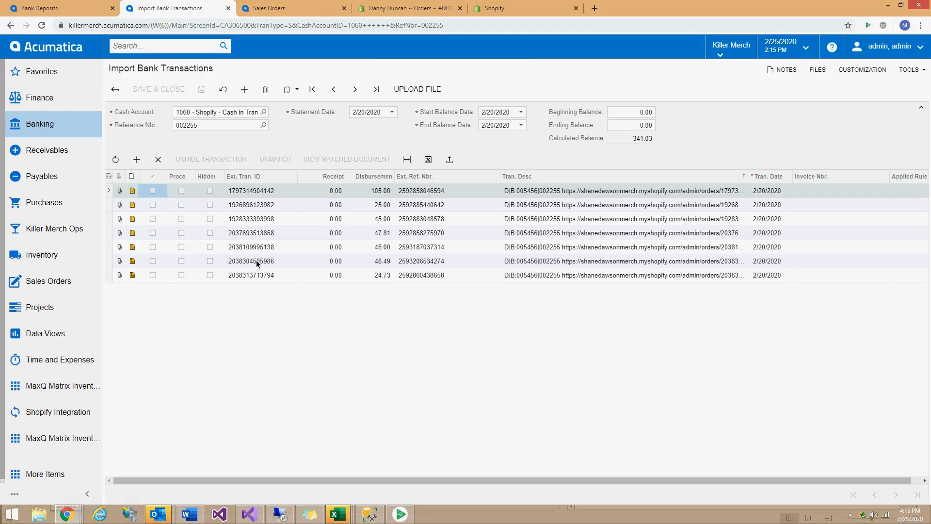
{"action": "left_click", "coordinate": [604, 192]}
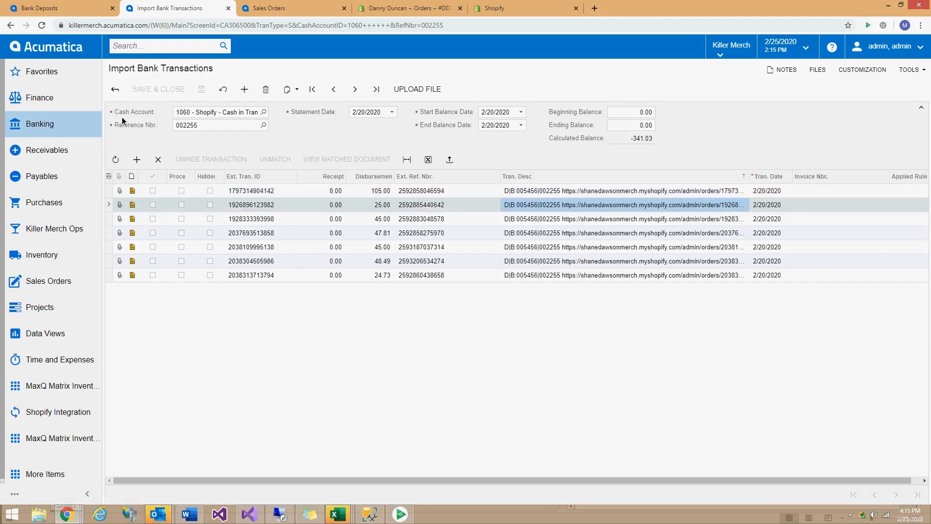
{"action": "left_click", "coordinate": [117, 94]}
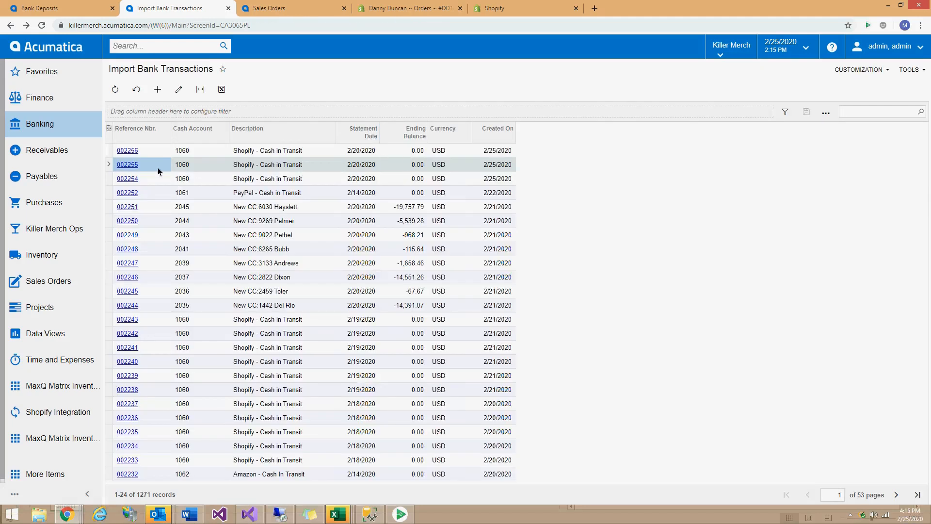
{"action": "left_click", "coordinate": [130, 151]}
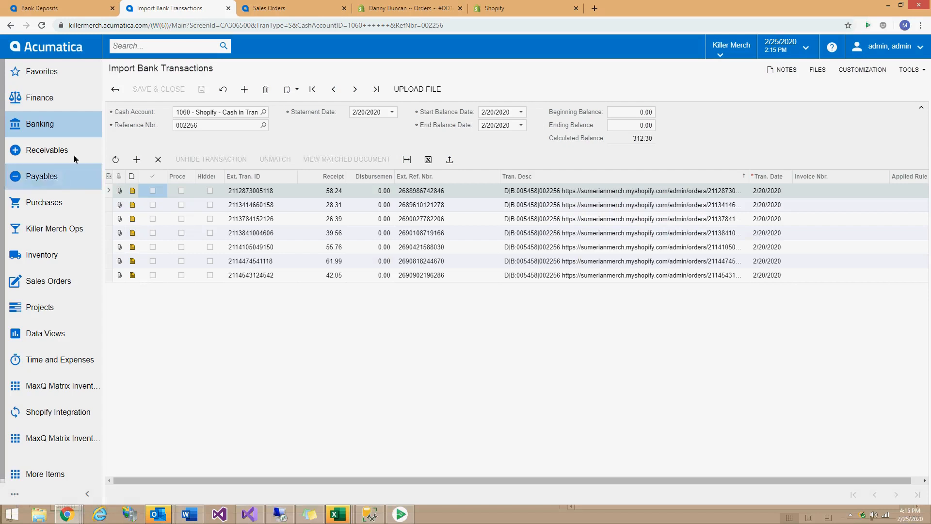
{"action": "left_click", "coordinate": [115, 90]}
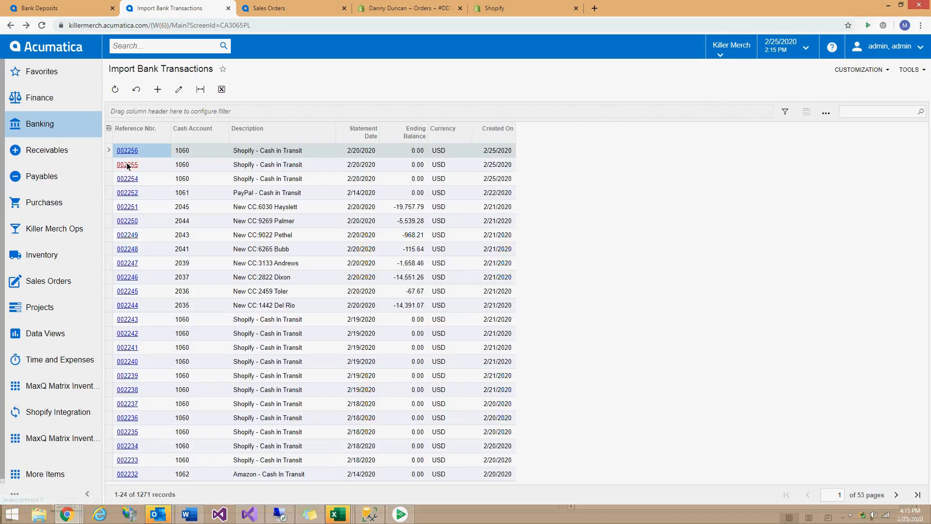
{"action": "left_click", "coordinate": [129, 165]}
{"action": "left_click", "coordinate": [432, 191]}
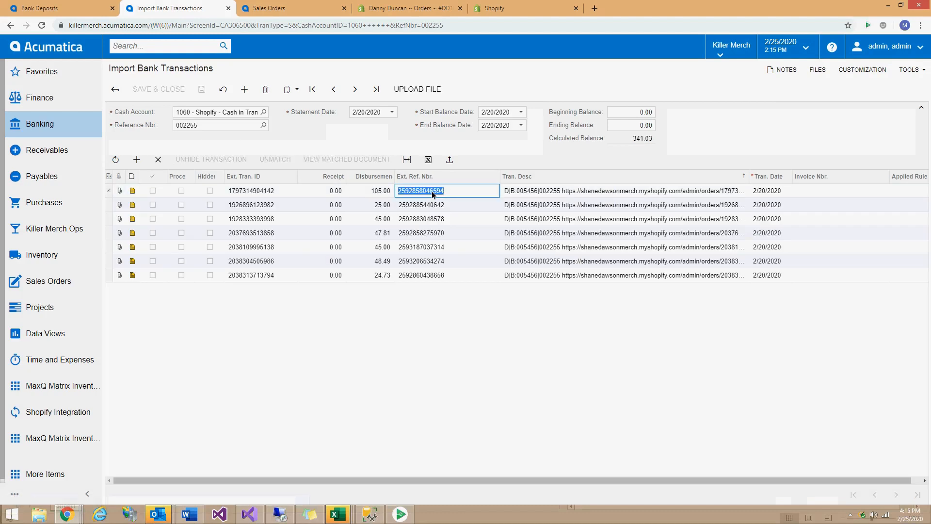
{"action": "left_click", "coordinate": [439, 143]}
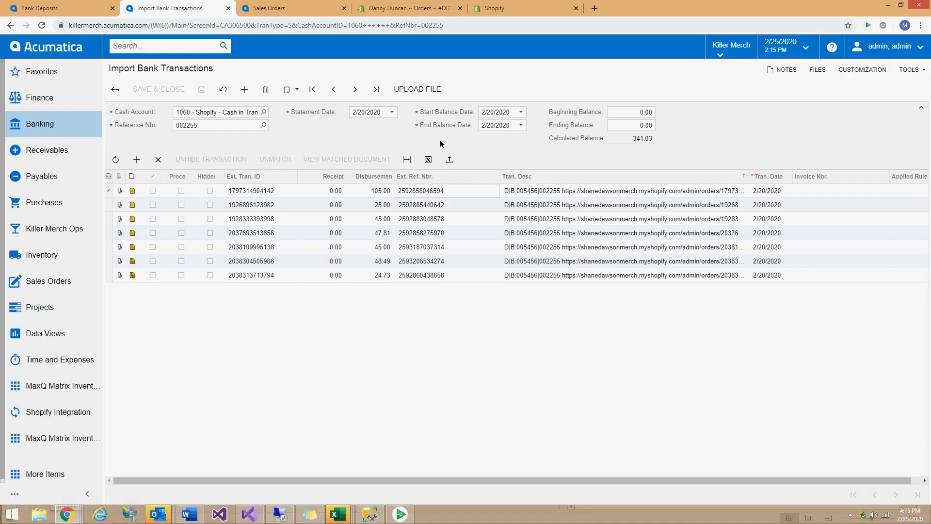
{"action": "left_click", "coordinate": [102, 14]}
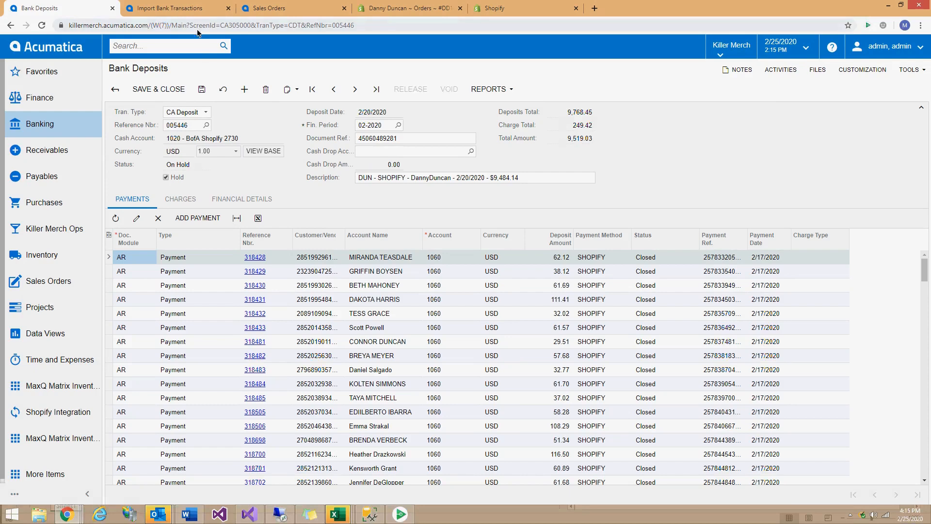
Show deposit 005446's Charges with the 255.05 Shopify fee, then go back to statement 002255.
{"action": "left_click", "coordinate": [189, 7]}
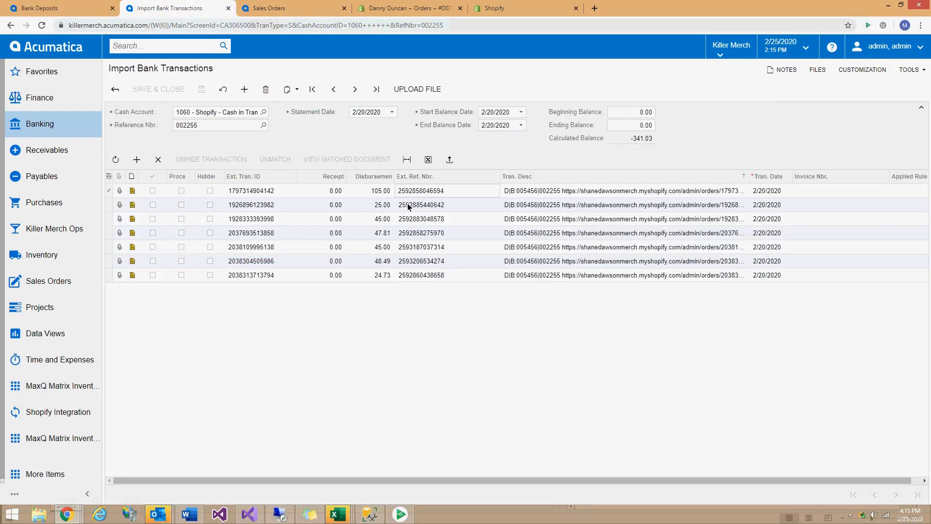
{"action": "left_click", "coordinate": [58, 8]}
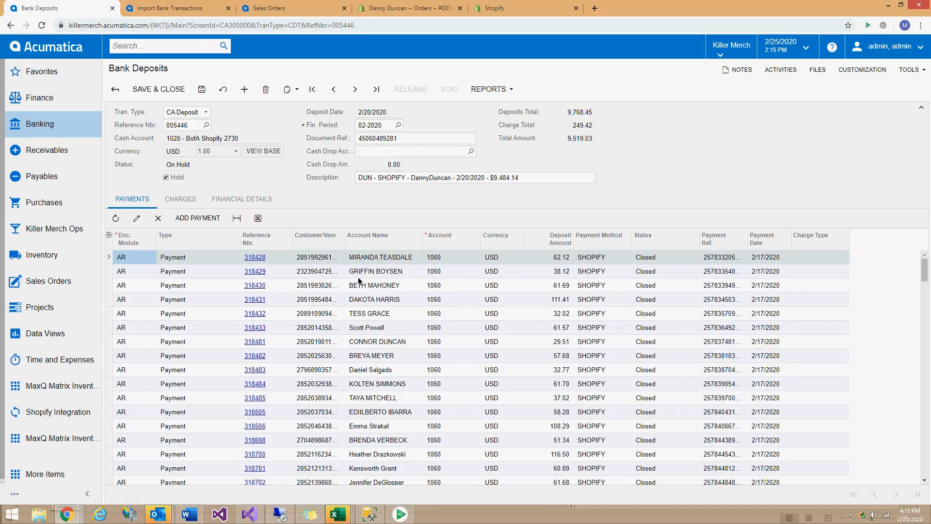
{"action": "left_click", "coordinate": [179, 199]}
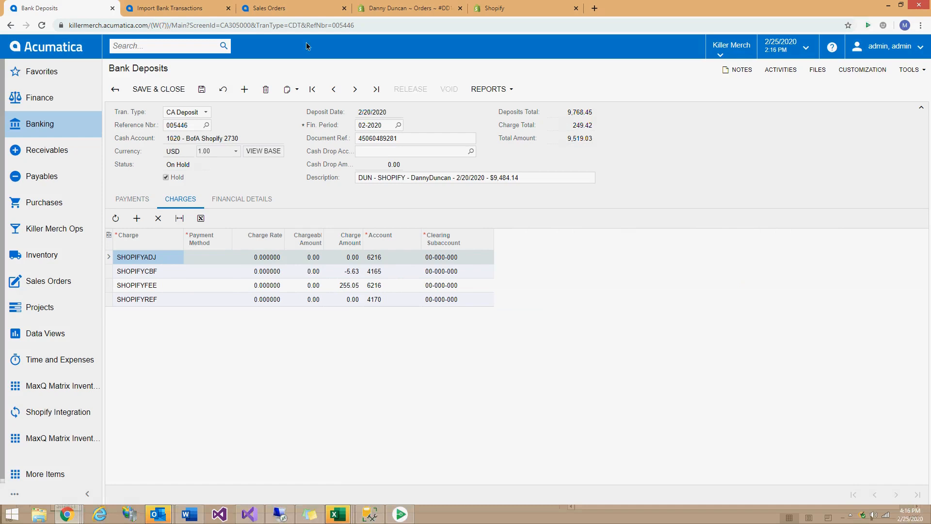
{"action": "left_click", "coordinate": [179, 8]}
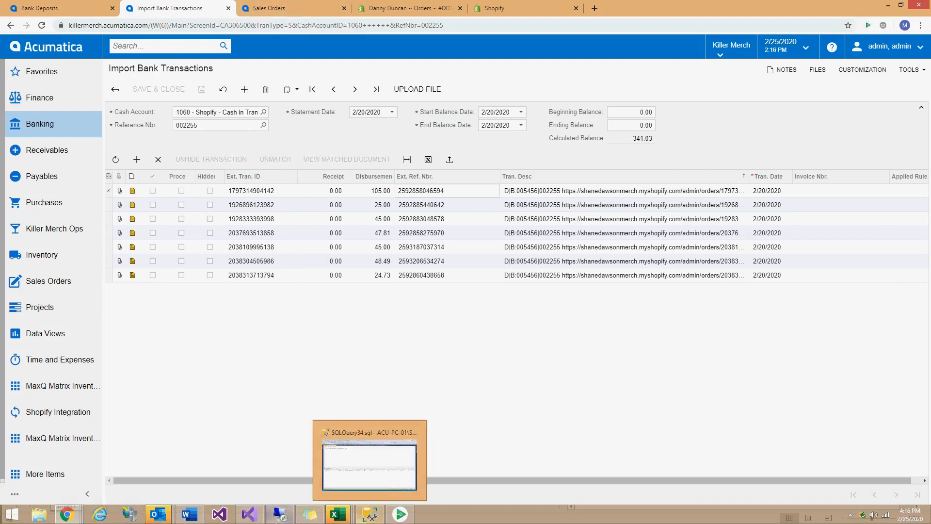
{"action": "left_click", "coordinate": [287, 467]}
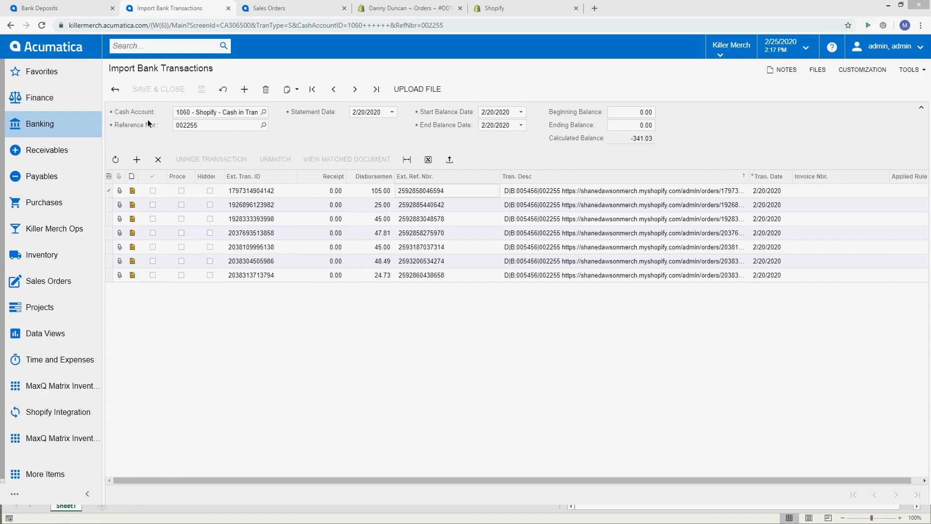
{"action": "left_click", "coordinate": [565, 6]}
{"action": "left_click", "coordinate": [93, 8]}
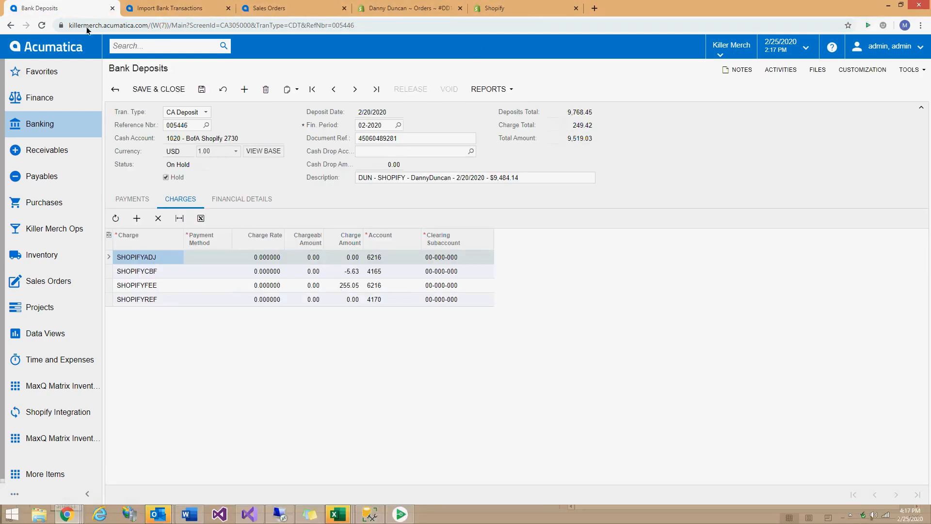
{"action": "left_click", "coordinate": [116, 88]}
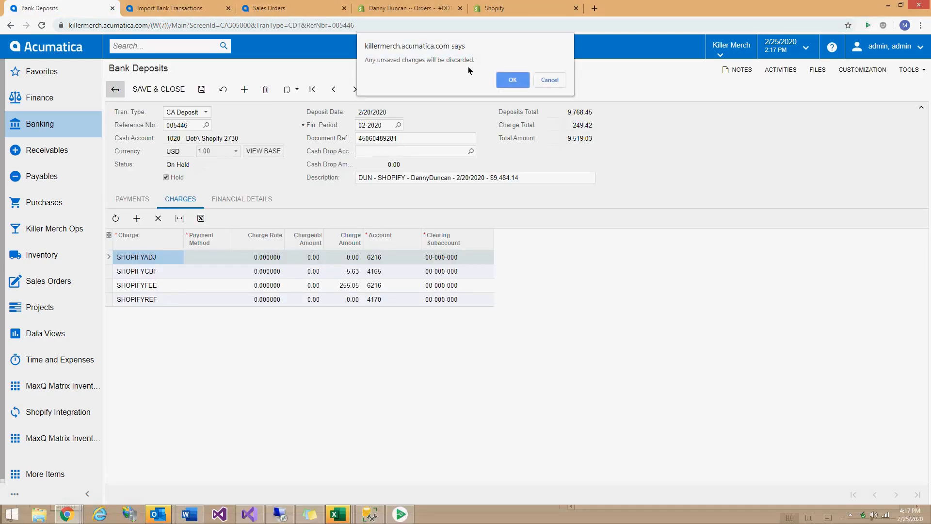
{"action": "left_click", "coordinate": [504, 81]}
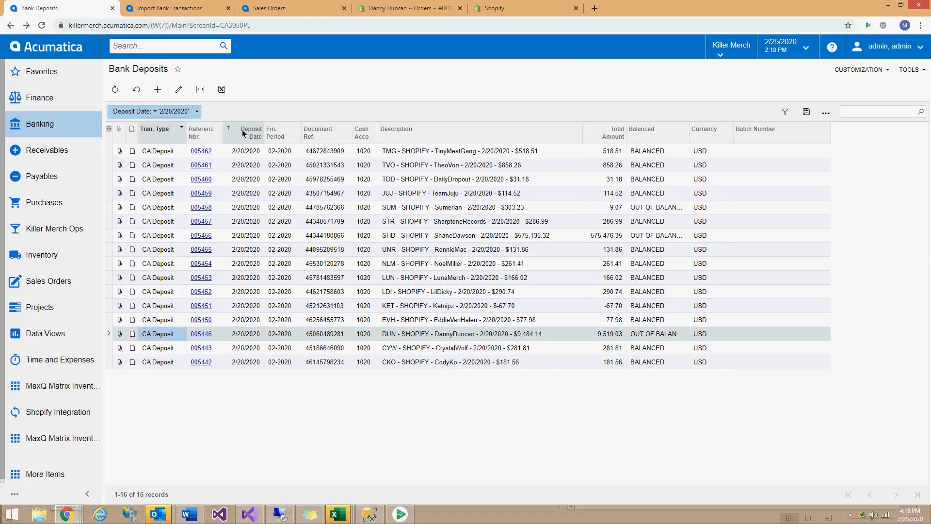
{"action": "left_click", "coordinate": [116, 89]}
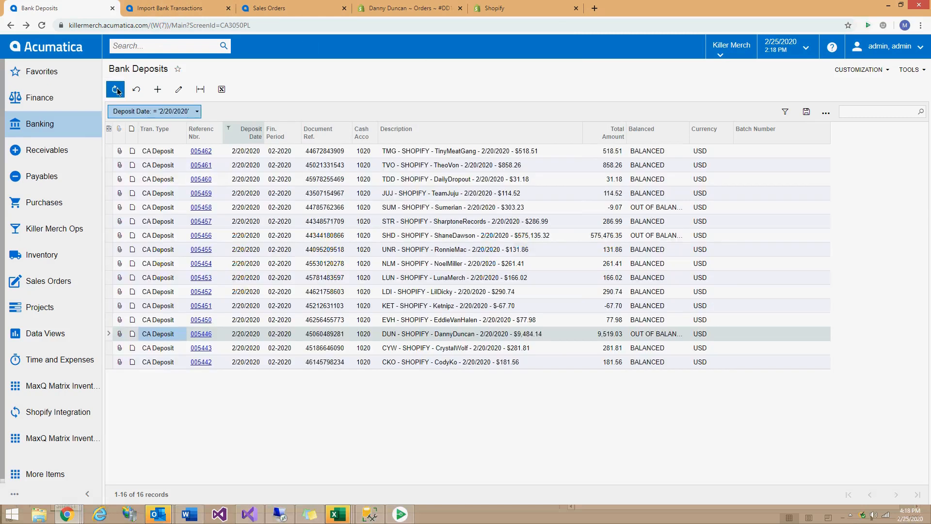
{"action": "left_click", "coordinate": [248, 134]}
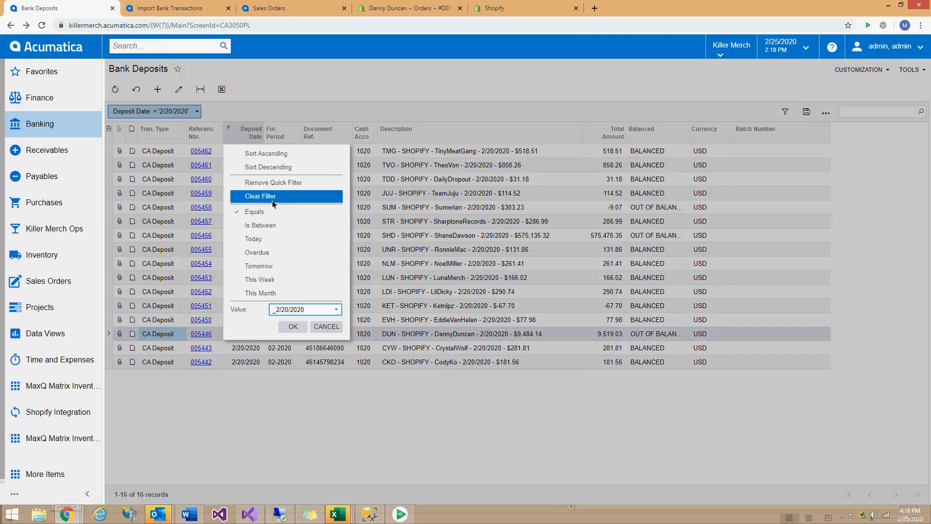
{"action": "left_click", "coordinate": [259, 198]}
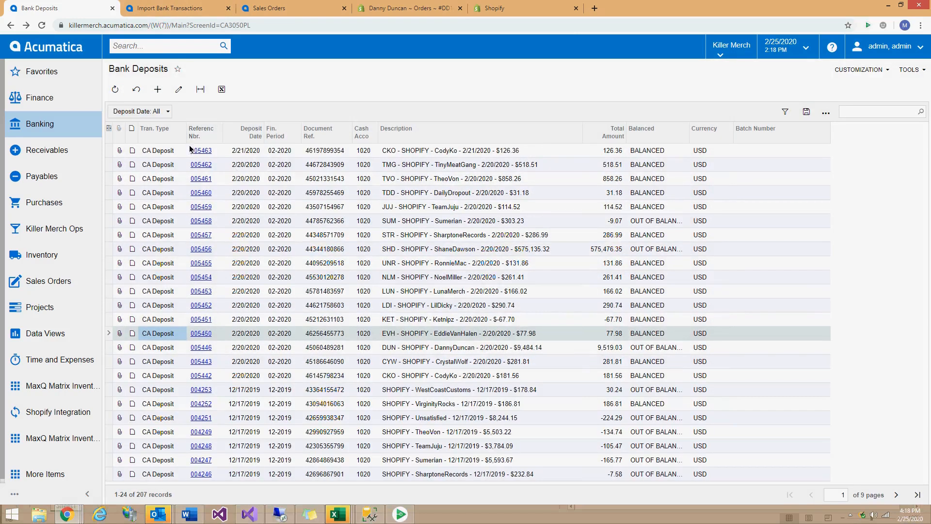
{"action": "left_click", "coordinate": [116, 90]}
{"action": "left_click", "coordinate": [196, 10]}
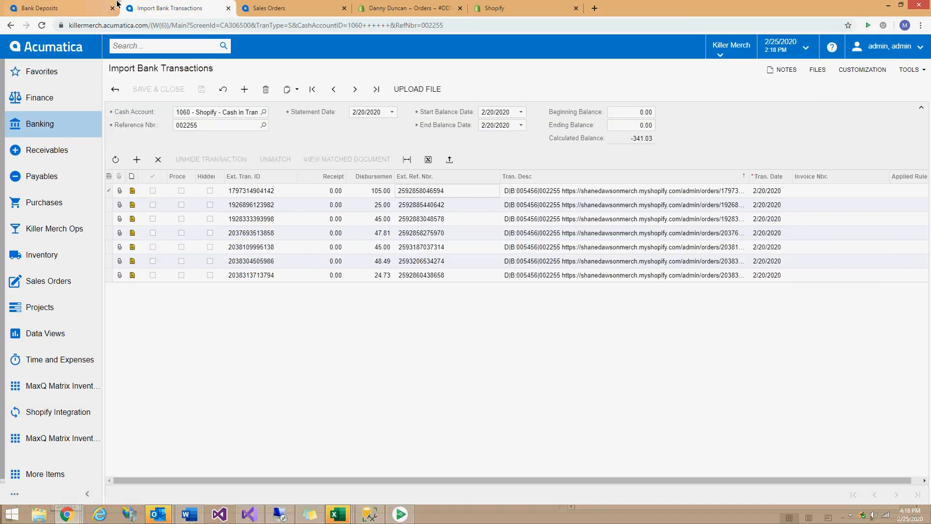
{"action": "left_click", "coordinate": [81, 8]}
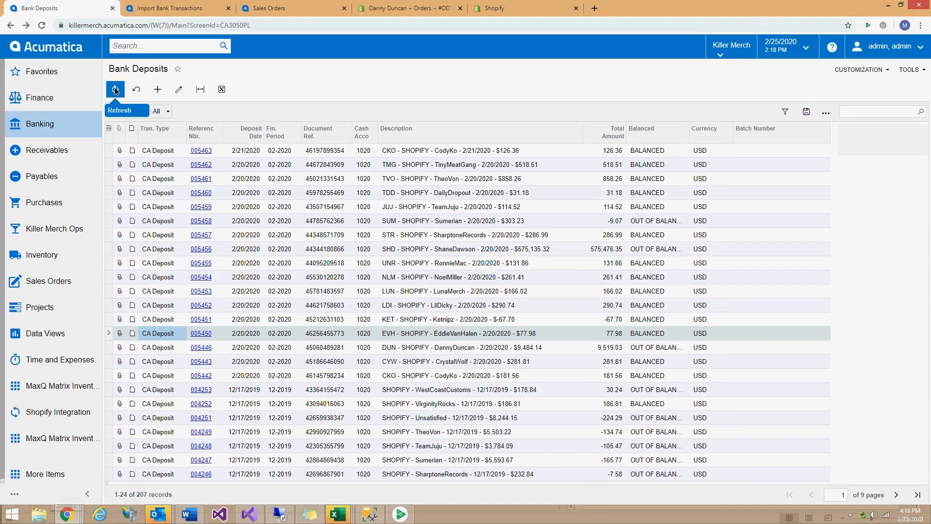
{"action": "mouse_move", "coordinate": [290, 520]}
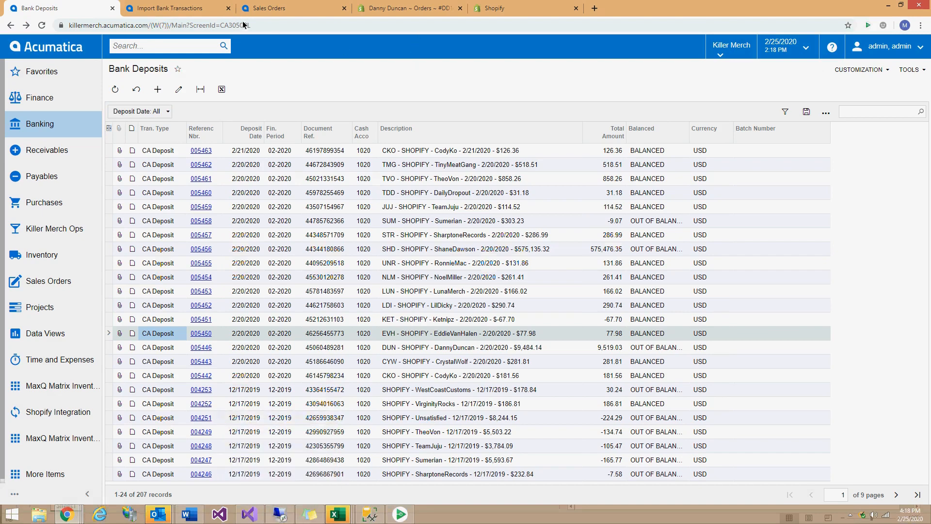
{"action": "mouse_move", "coordinate": [68, 515]}
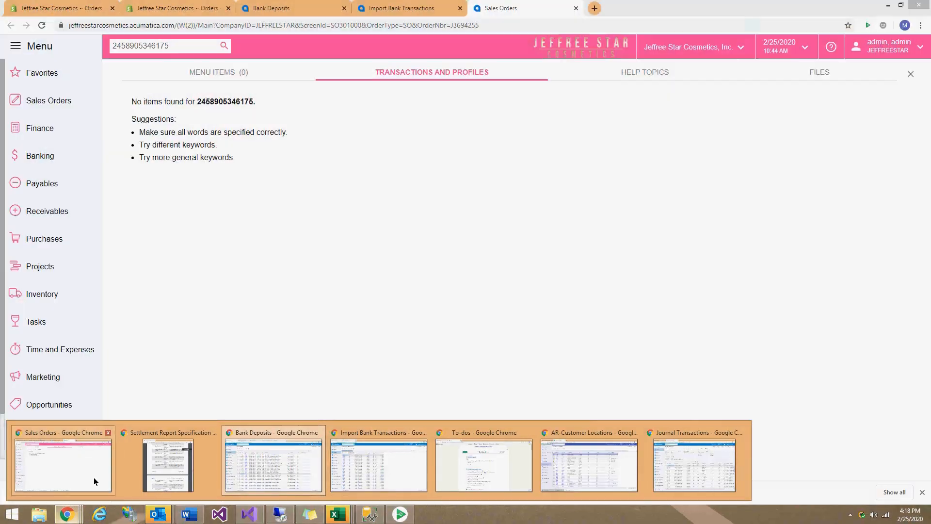
Bring the Jeffree Star window forward and go from deposit 030351 back to the deposits list.
{"action": "left_click", "coordinate": [94, 477]}
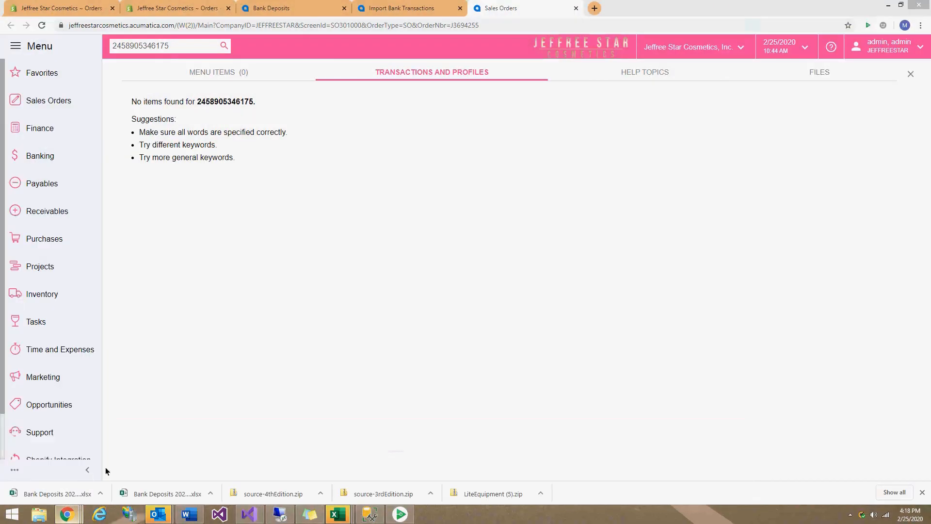
{"action": "left_click", "coordinate": [911, 74]}
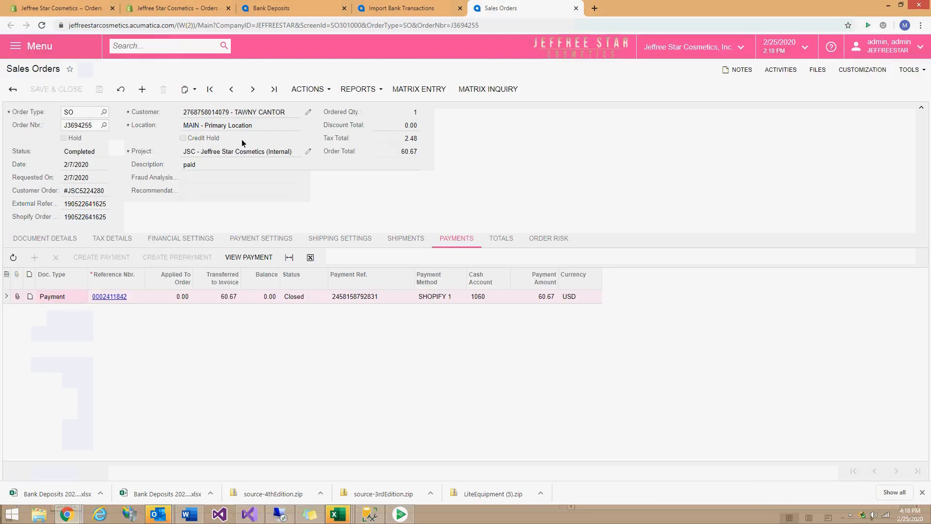
{"action": "left_click", "coordinate": [291, 8]}
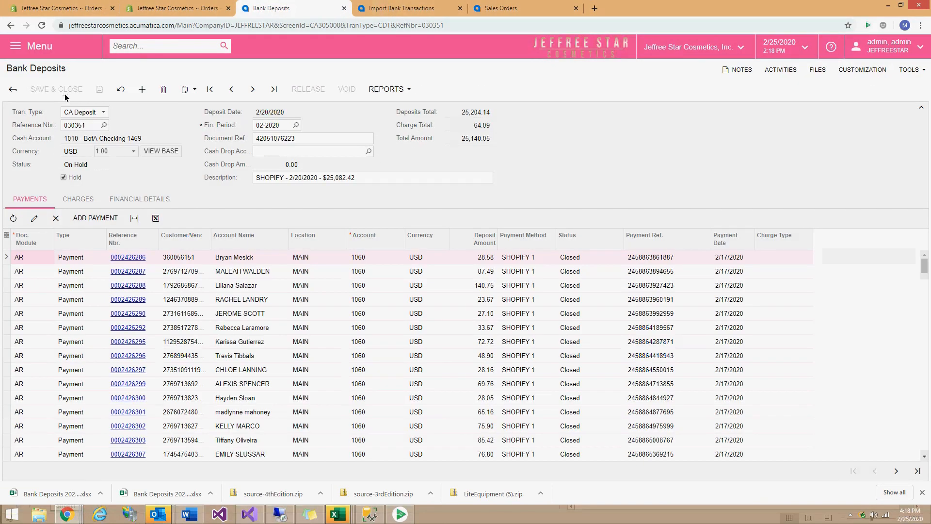
{"action": "left_click", "coordinate": [13, 90]}
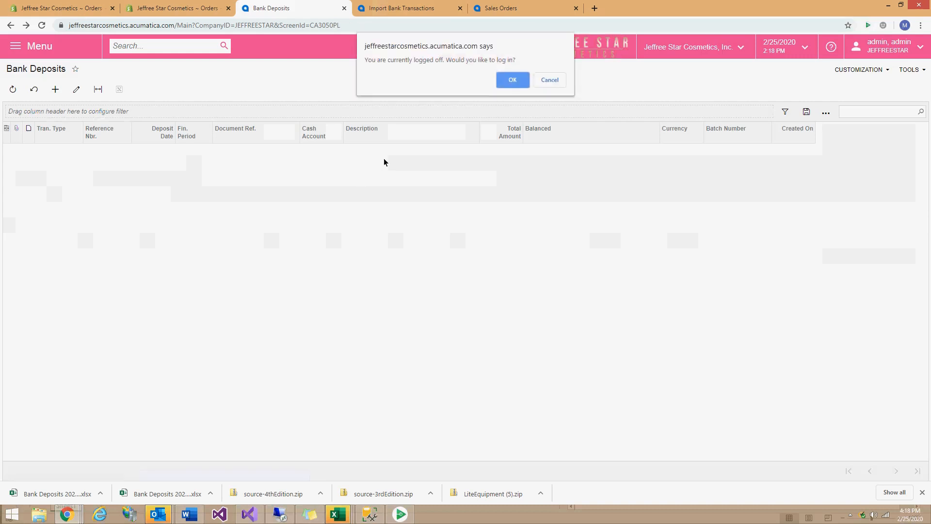
Accept the logged-off prompt and sign in as admin with the account password.
{"action": "left_click", "coordinate": [512, 82]}
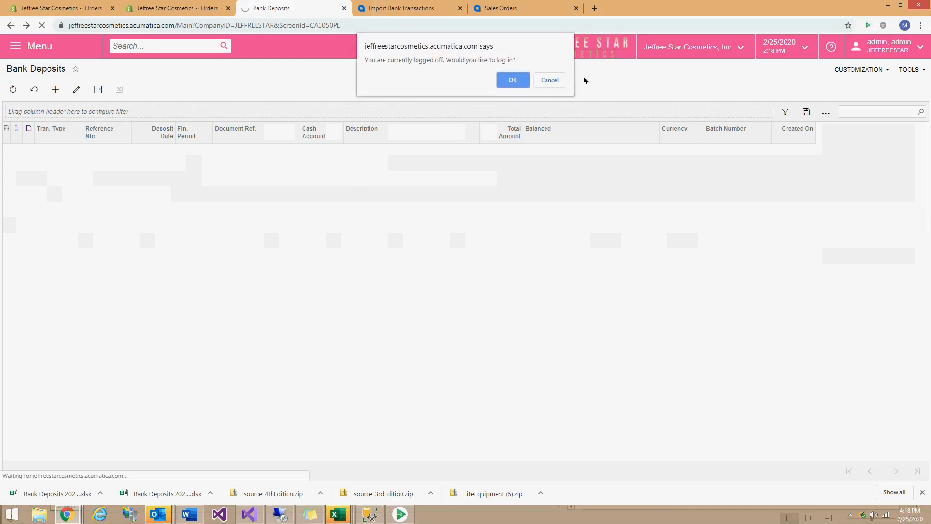
{"action": "left_click", "coordinate": [512, 81]}
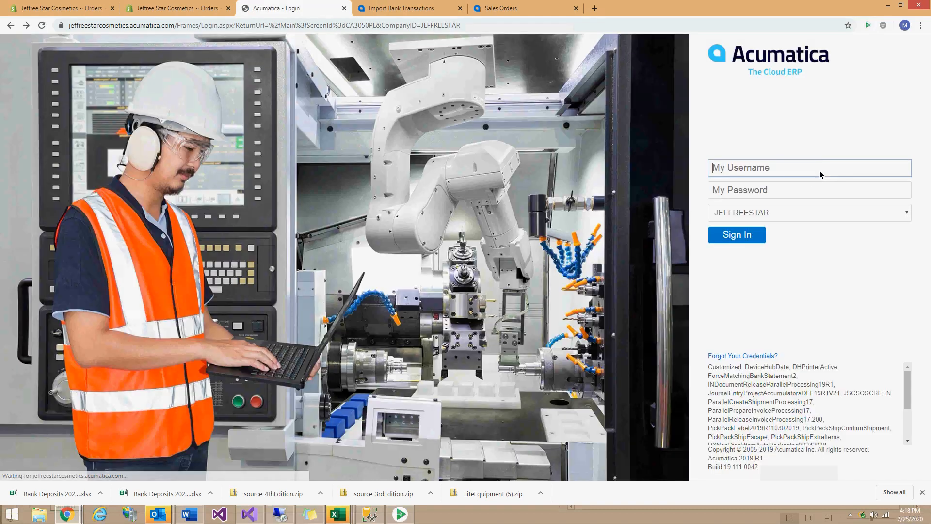
{"action": "type", "text": "admin"}
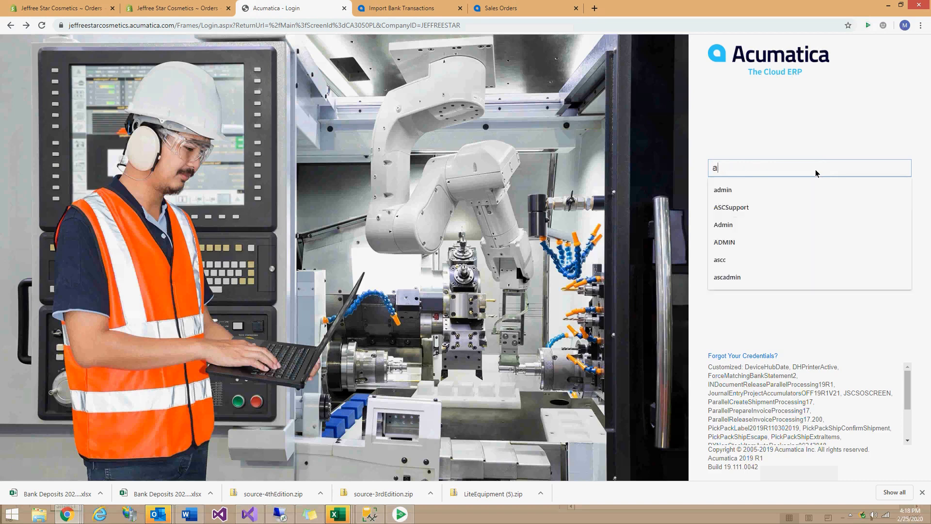
{"action": "key", "text": "Tab"}
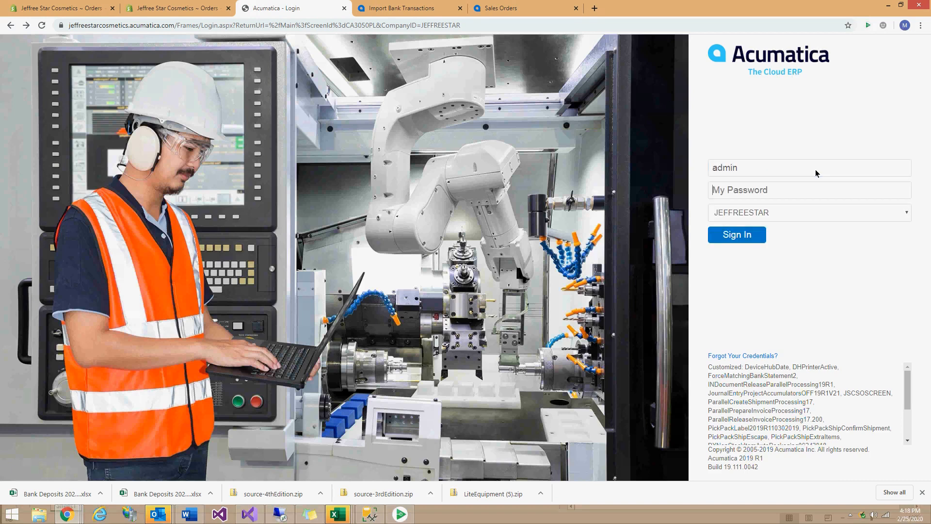
{"action": "type", "text": "•••••••"}
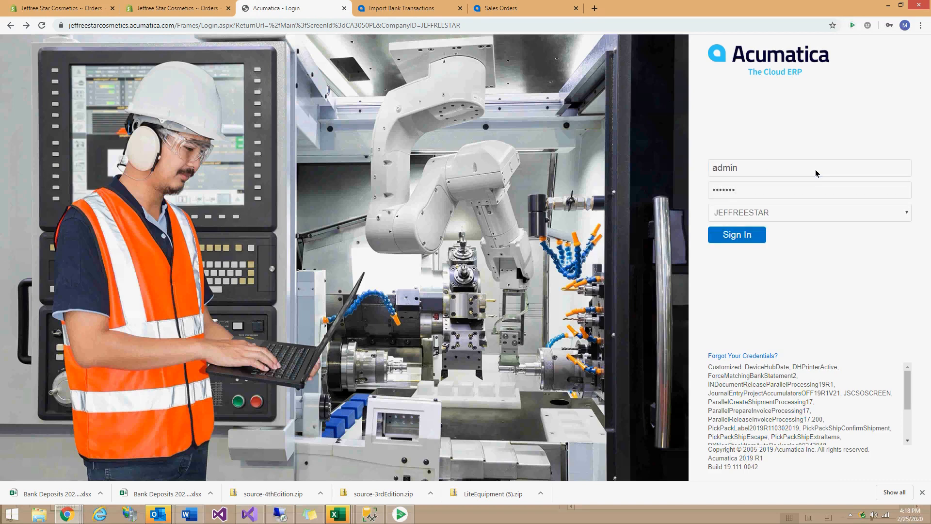
{"action": "type", "text": "•••••"}
{"action": "key", "text": "Return"}
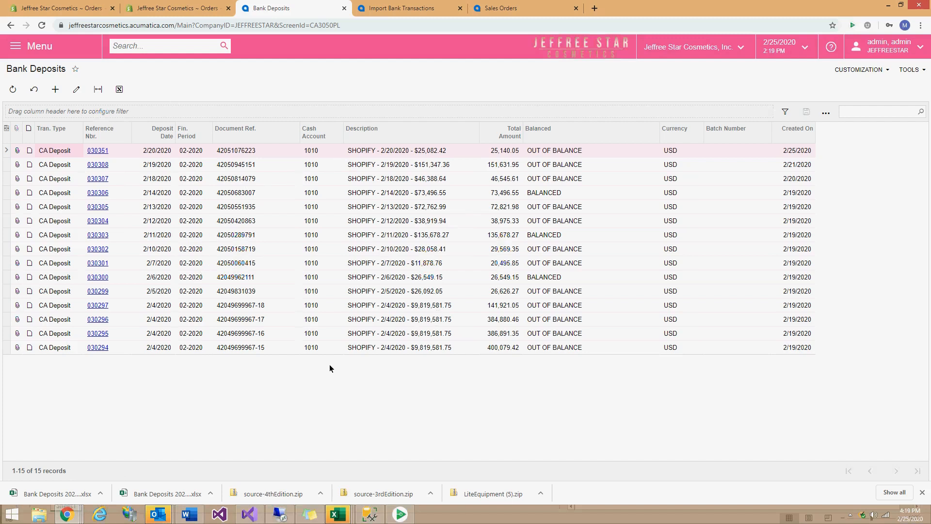
Open the 2/4/2020 bank deposit 030297, after looking at 030296, to show its payments.
{"action": "left_click", "coordinate": [425, 306]}
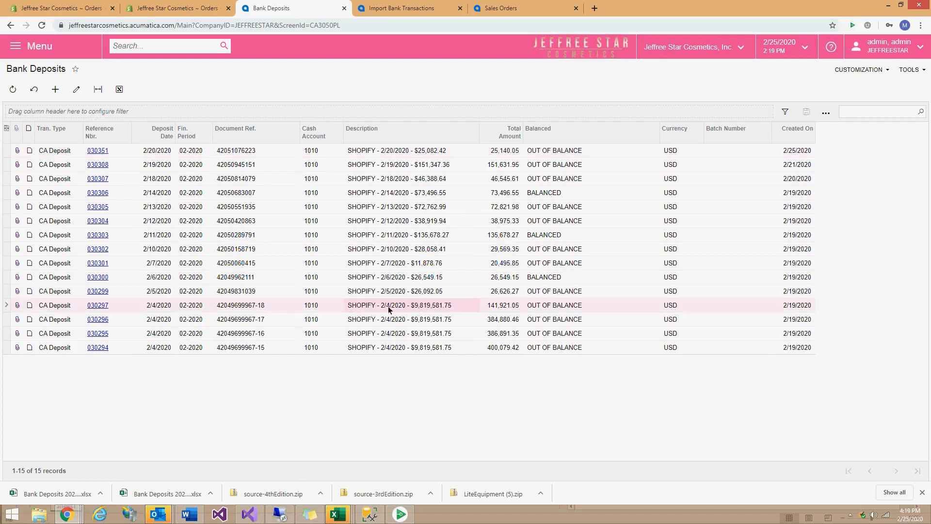
{"action": "left_click", "coordinate": [424, 317]}
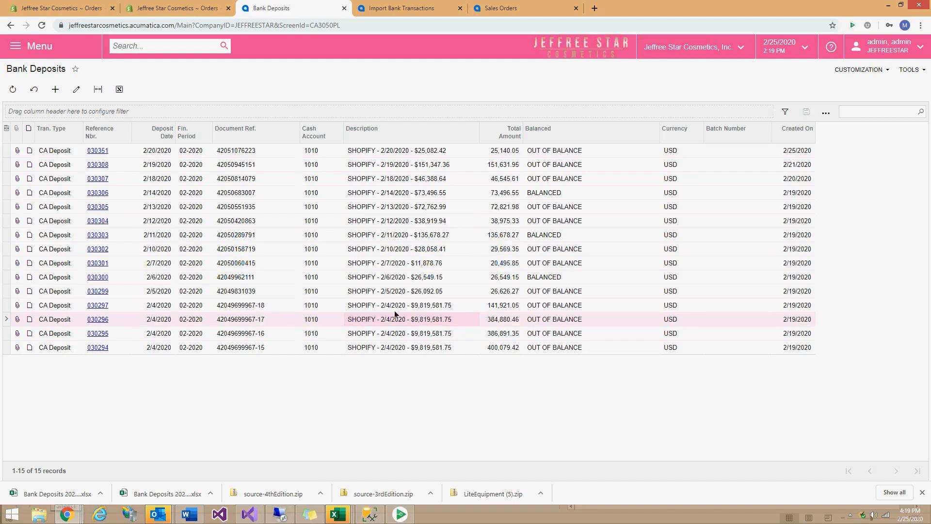
{"action": "left_click", "coordinate": [256, 318]}
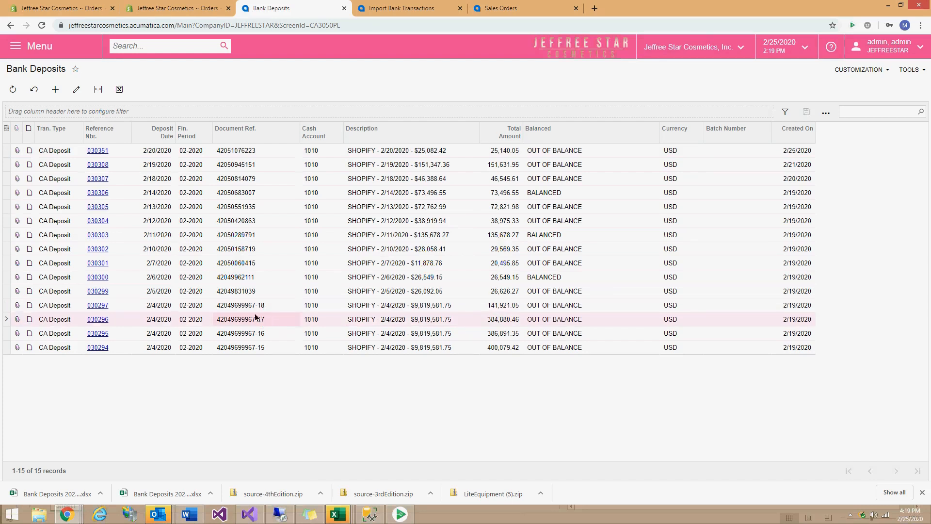
{"action": "left_click", "coordinate": [101, 306]}
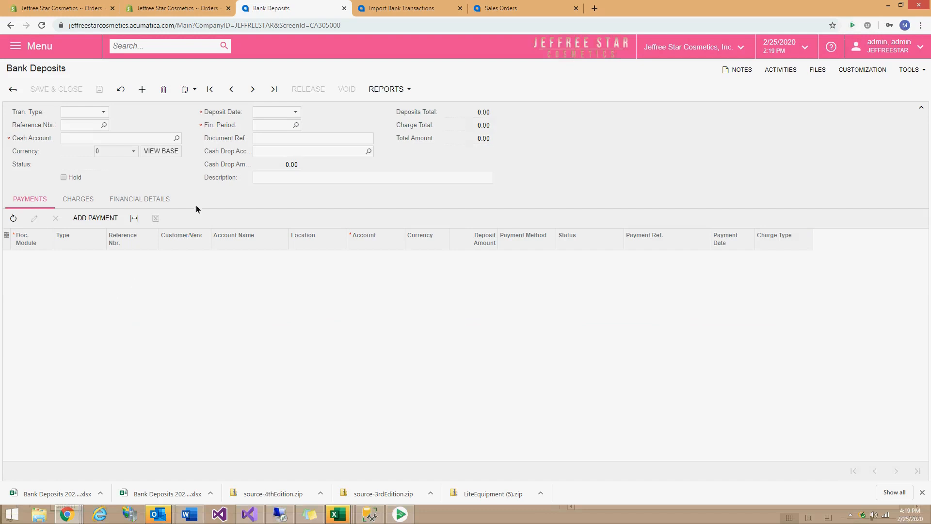
{"action": "left_click", "coordinate": [272, 90]}
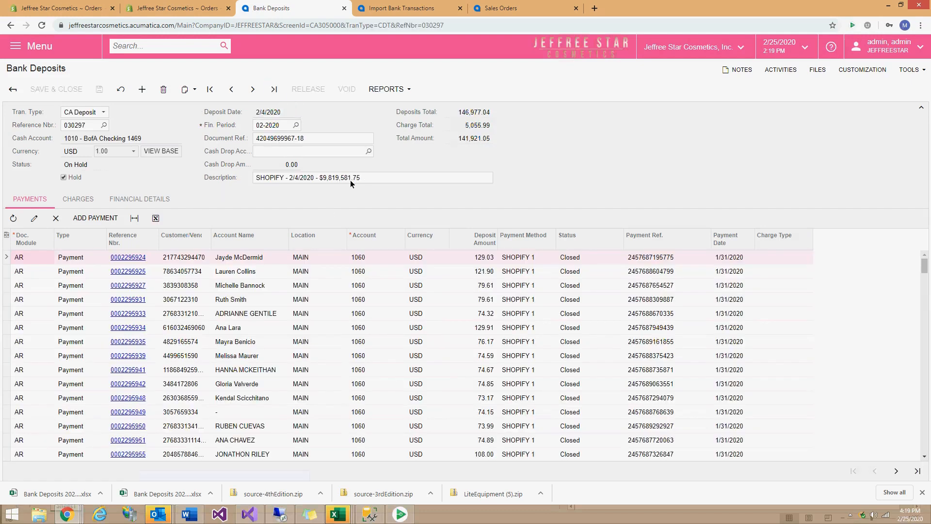
Highlight the 9,819,581.75 amount in deposit 030297's description.
{"action": "left_click", "coordinate": [323, 178]}
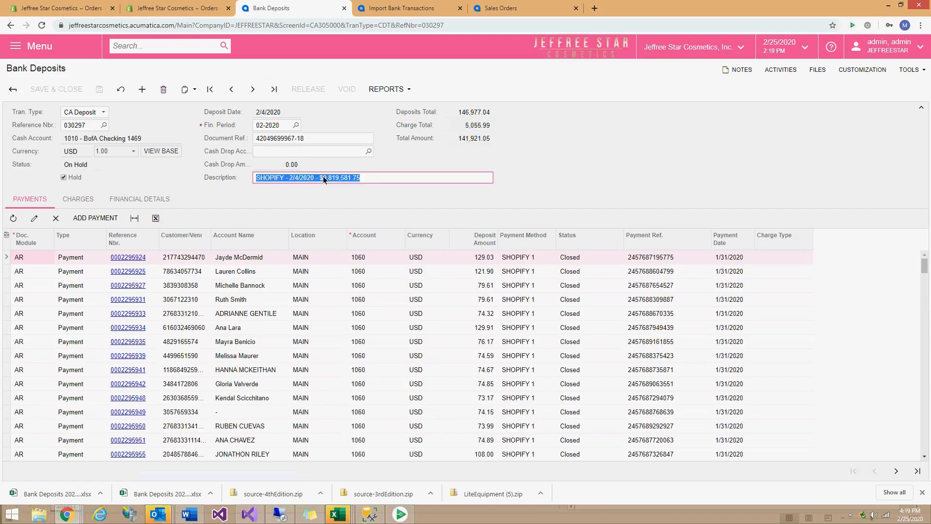
{"action": "left_click", "coordinate": [323, 178]}
{"action": "left_click_drag", "start_coordinate": [323, 178], "coordinate": [388, 180]}
{"action": "left_click", "coordinate": [407, 159]}
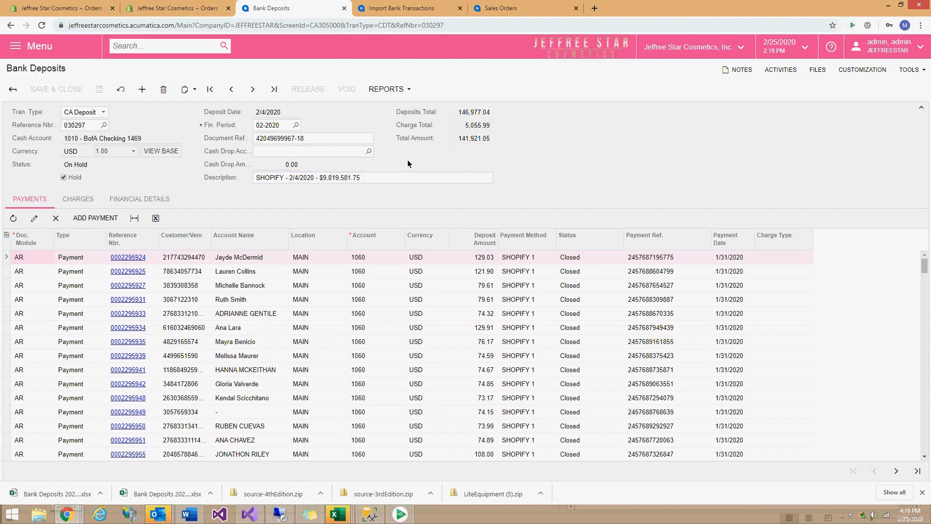
{"action": "left_click", "coordinate": [345, 181]}
{"action": "left_click", "coordinate": [322, 179]}
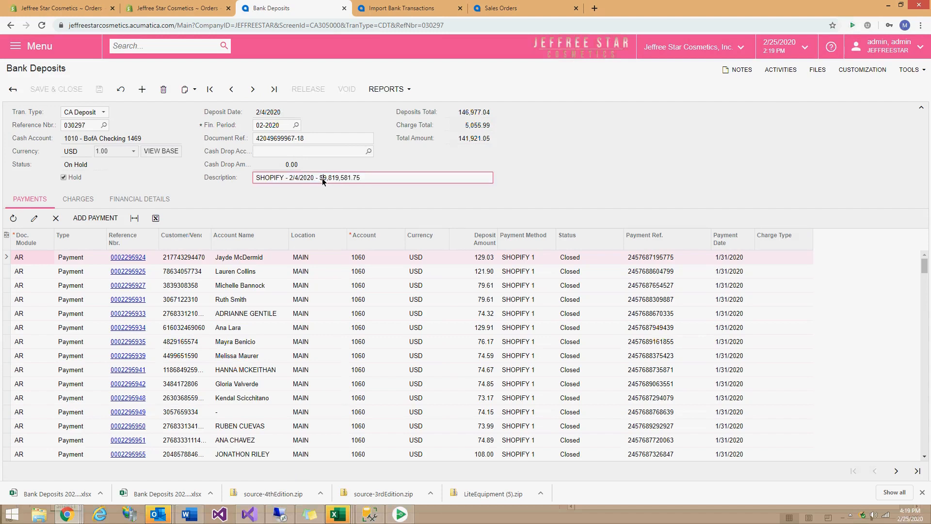
{"action": "left_click", "coordinate": [395, 161]}
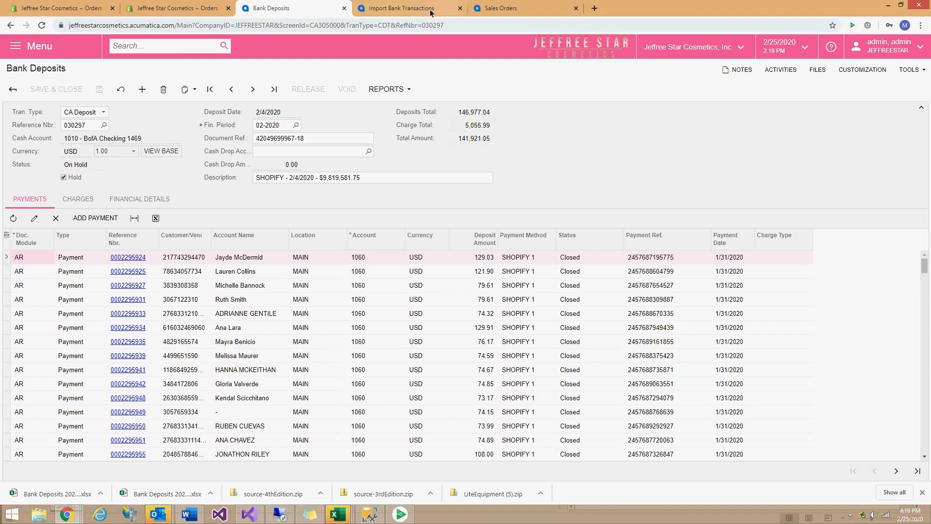
{"action": "left_click", "coordinate": [383, 9]}
Open 2/4/2020 statement 000879 with its missing 154.43 refund, then return to the deposits list.
{"action": "left_click", "coordinate": [42, 26]}
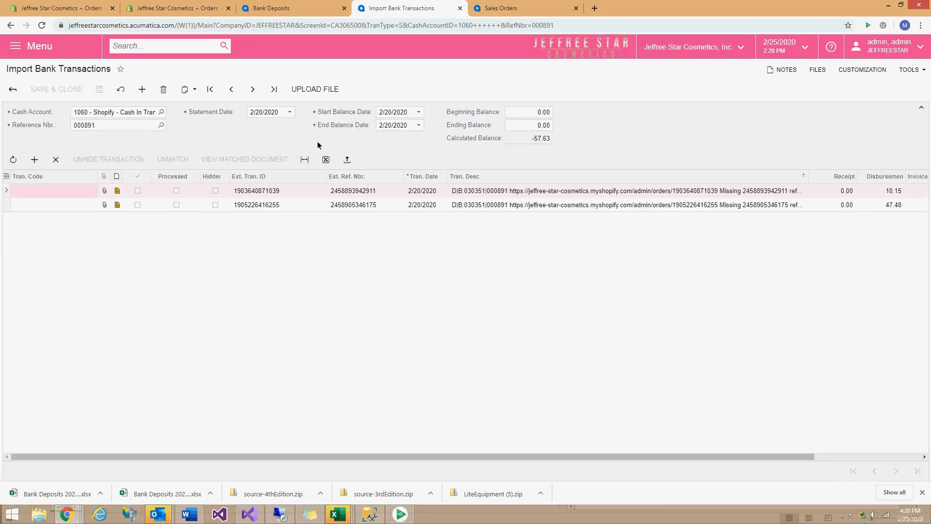
{"action": "left_click", "coordinate": [13, 89]}
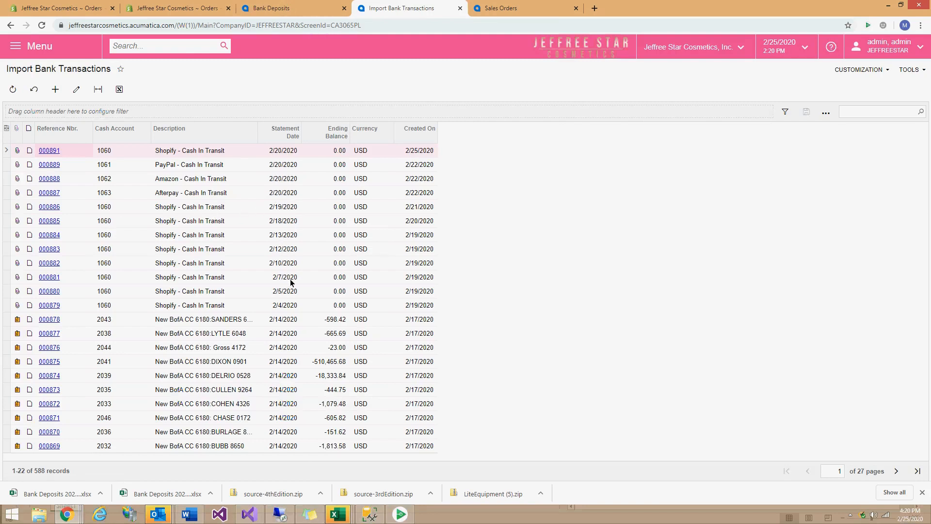
{"action": "left_click", "coordinate": [50, 306]}
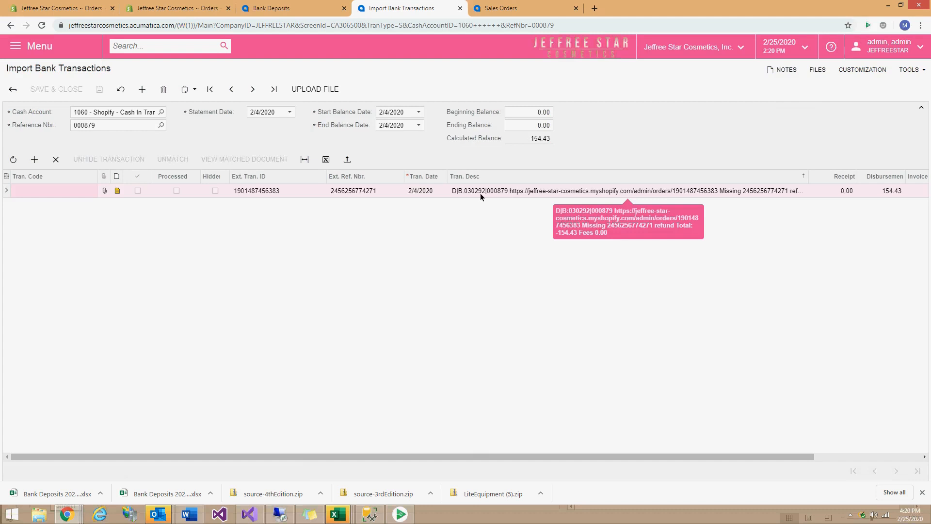
{"action": "left_click", "coordinate": [278, 11]}
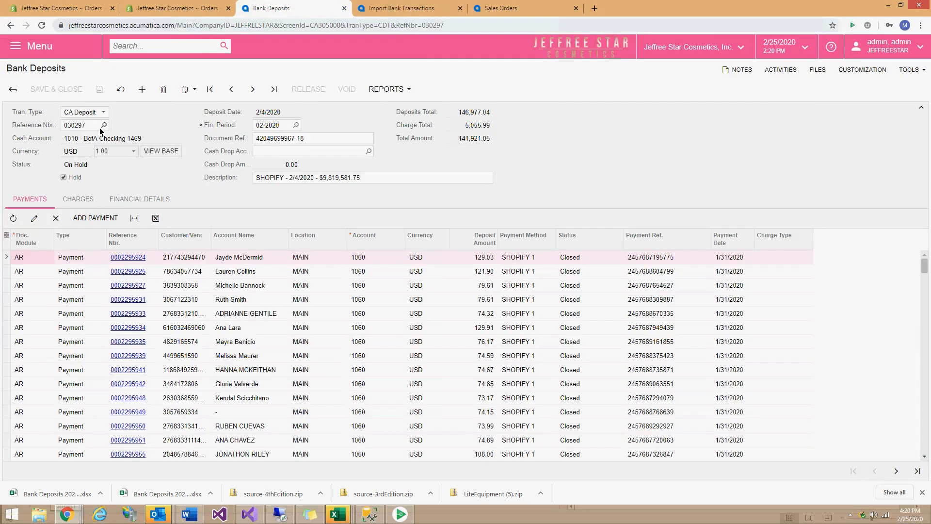
{"action": "left_click", "coordinate": [13, 89]}
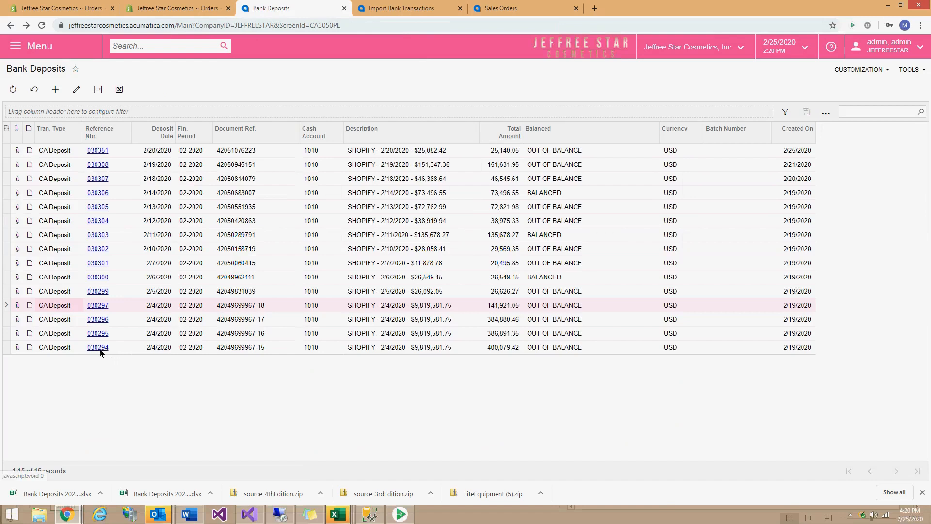
Get back to the imported statements list and open Shopify statement 000880's transactions.
{"action": "left_click", "coordinate": [387, 9]}
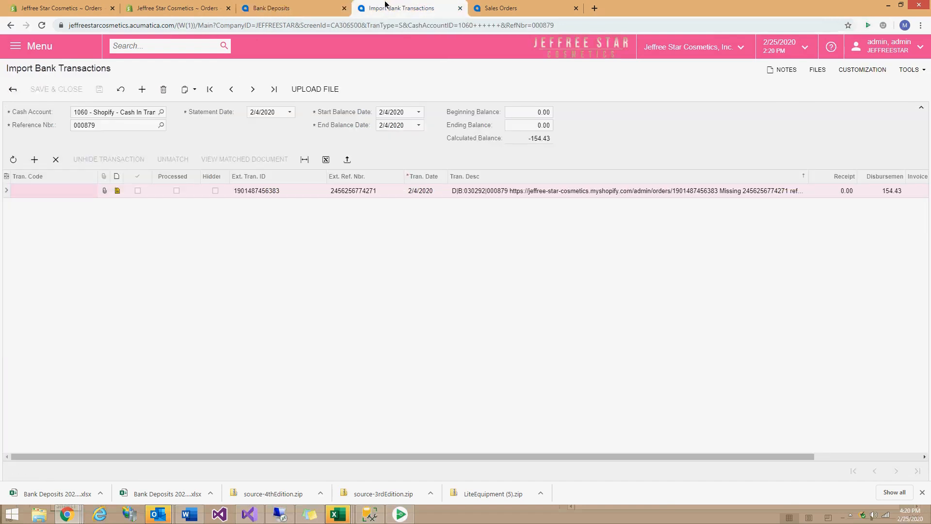
{"action": "left_click", "coordinate": [315, 6]}
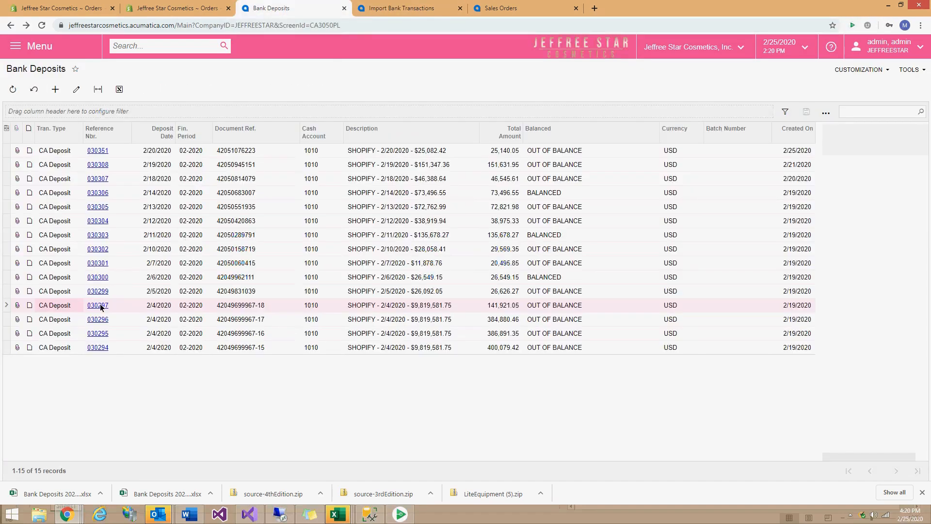
{"action": "left_click", "coordinate": [370, 12]}
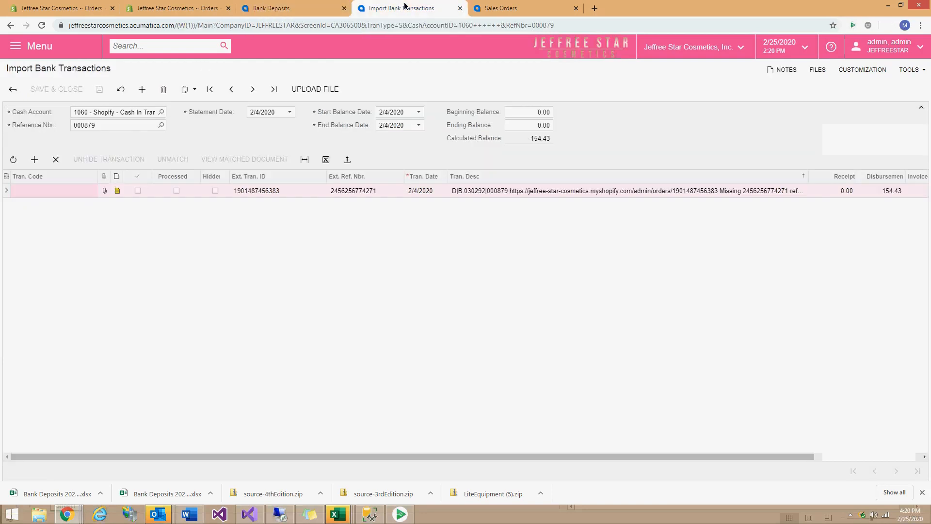
{"action": "left_click", "coordinate": [12, 90]}
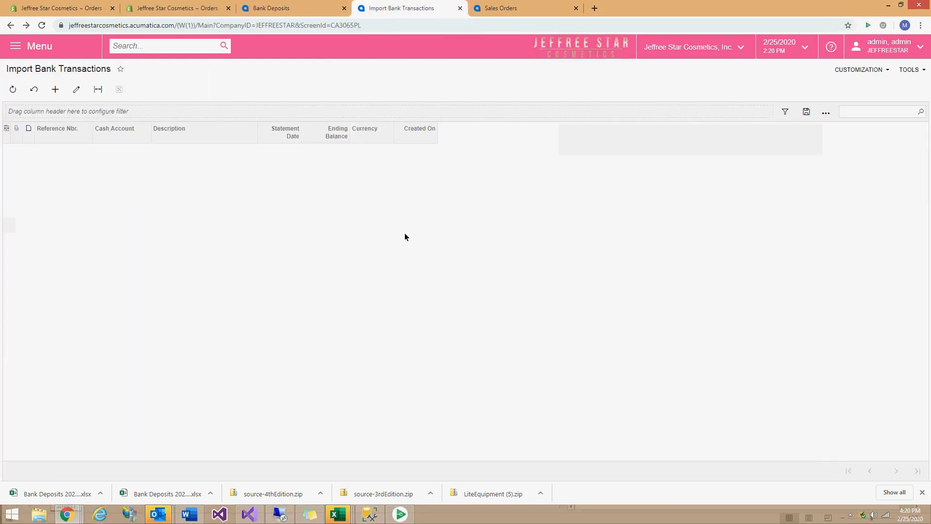
{"action": "left_click", "coordinate": [298, 9]}
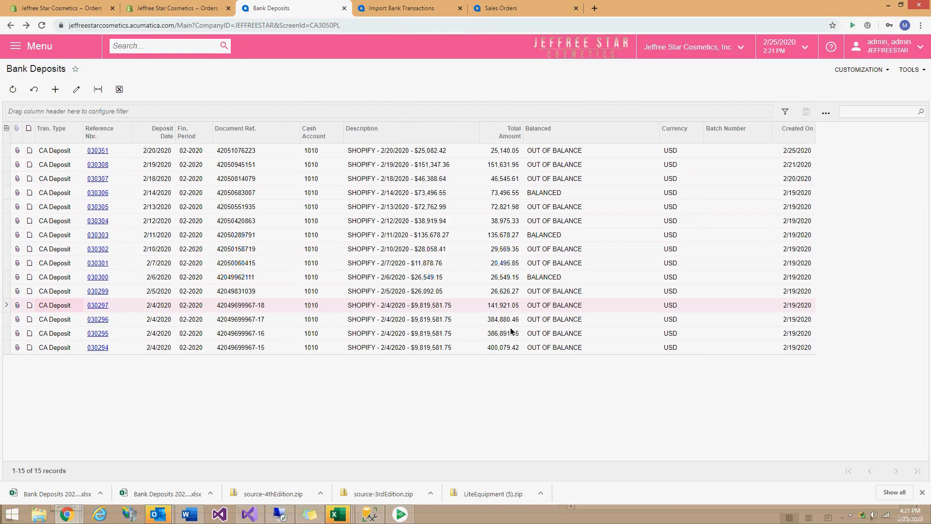
{"action": "left_click", "coordinate": [363, 10]}
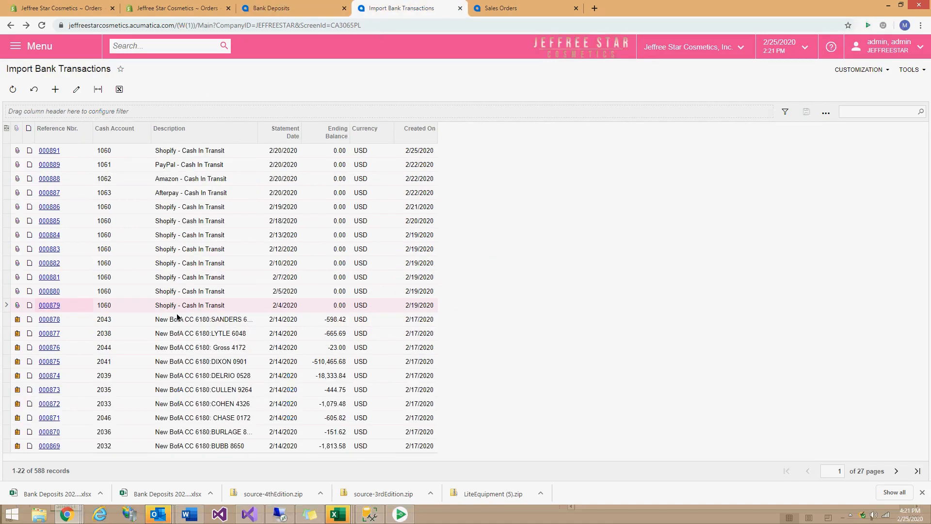
{"action": "left_click", "coordinate": [53, 292]}
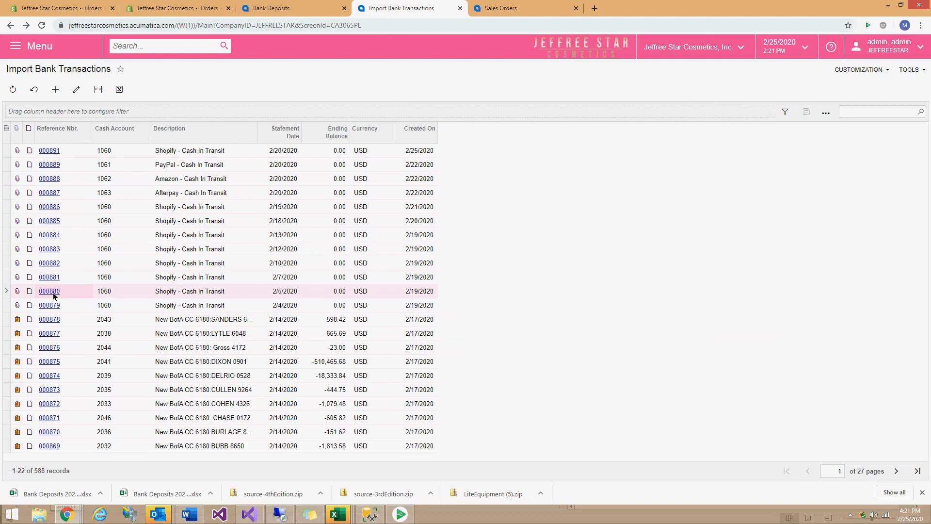
{"action": "left_click", "coordinate": [54, 291]}
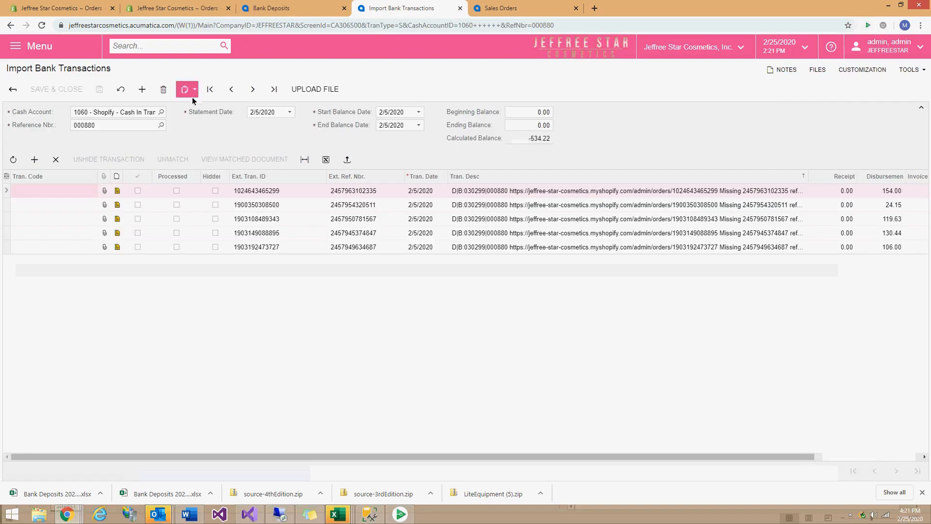
{"action": "left_click", "coordinate": [13, 89]}
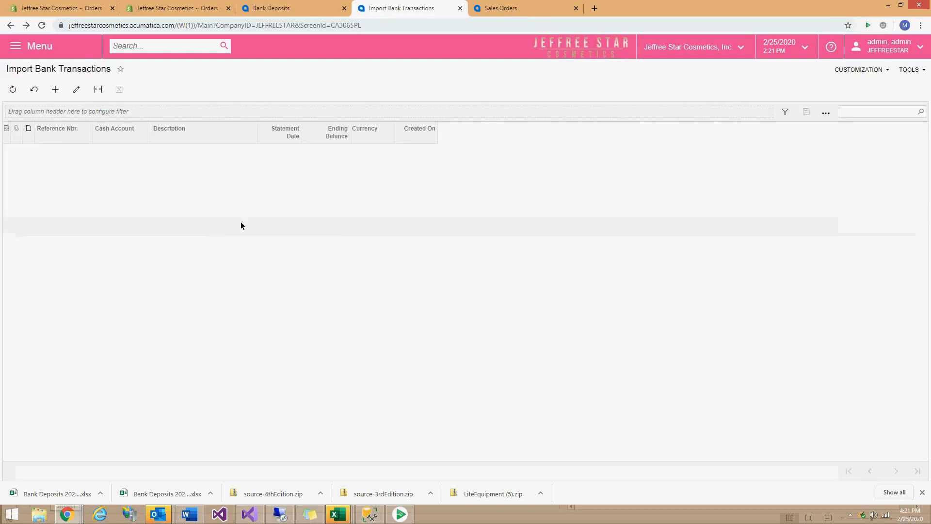
Open statement 000882, check the 48.82 refund and the first transaction's note without saving.
{"action": "left_click", "coordinate": [60, 265]}
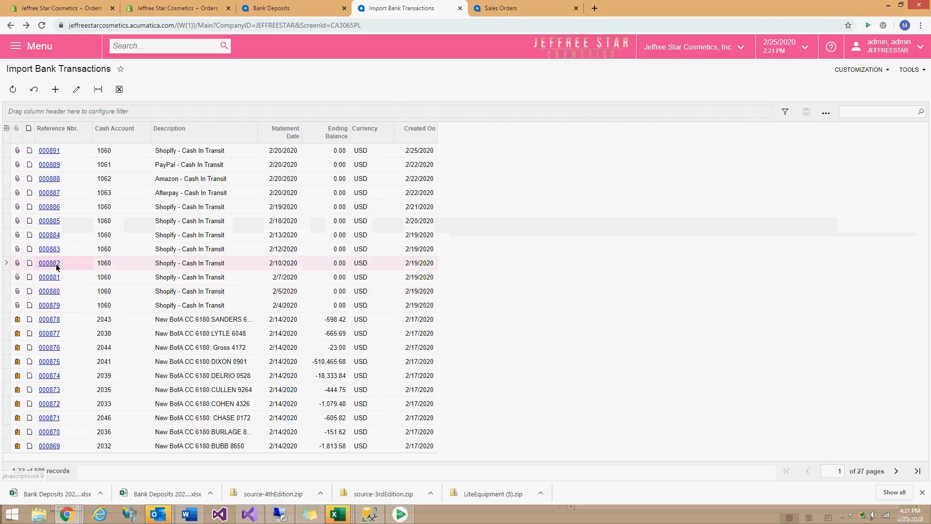
{"action": "double_click", "coordinate": [293, 266]}
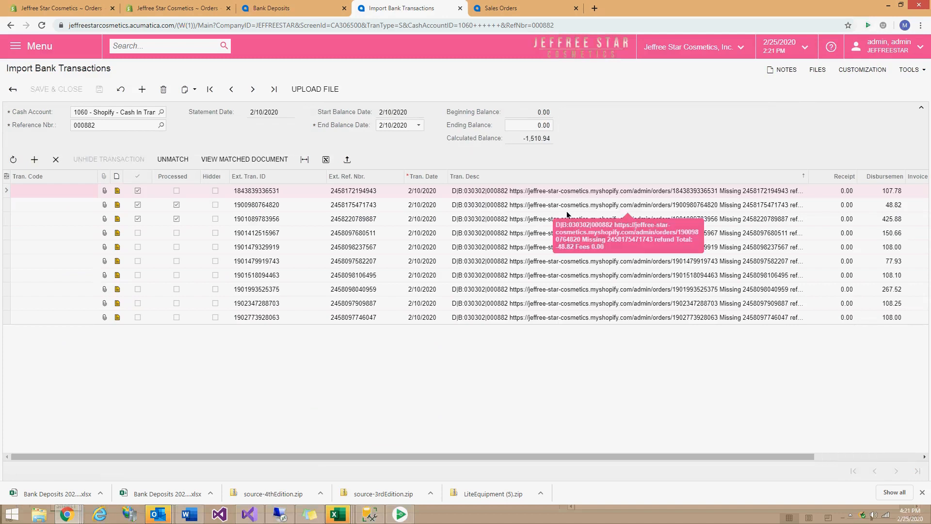
{"action": "left_click", "coordinate": [712, 205]}
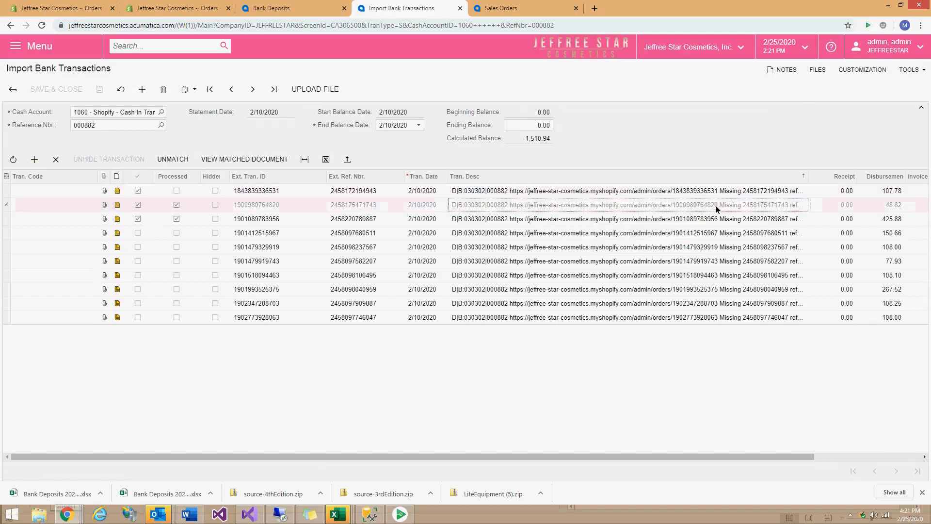
{"action": "left_click", "coordinate": [528, 193]}
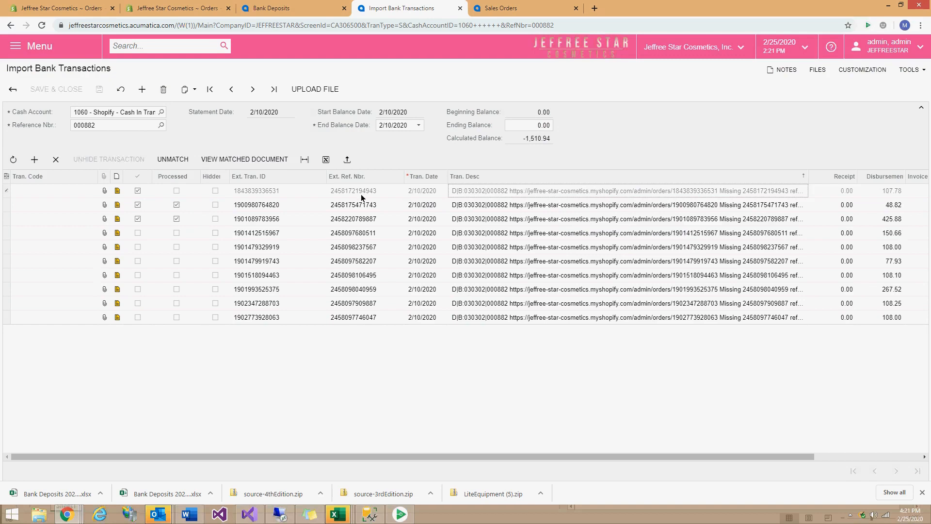
{"action": "left_click", "coordinate": [116, 190]}
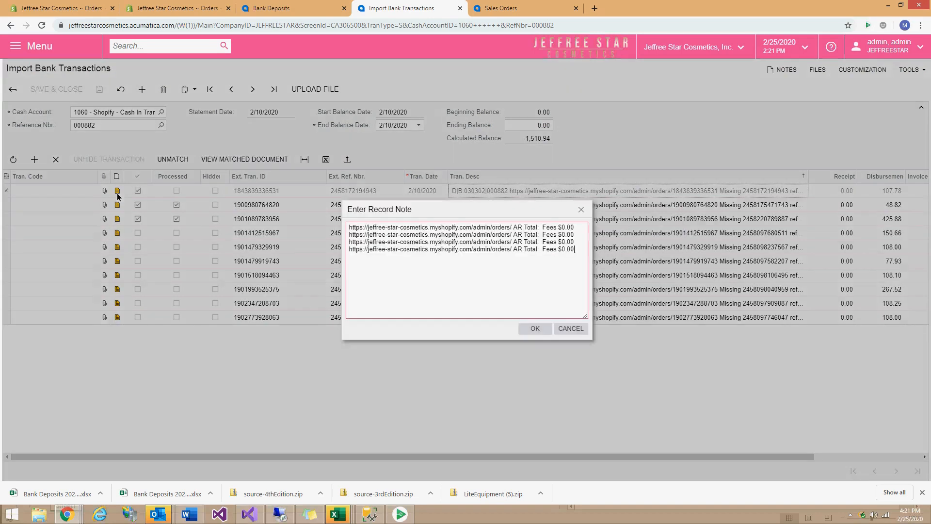
{"action": "left_click", "coordinate": [571, 329]}
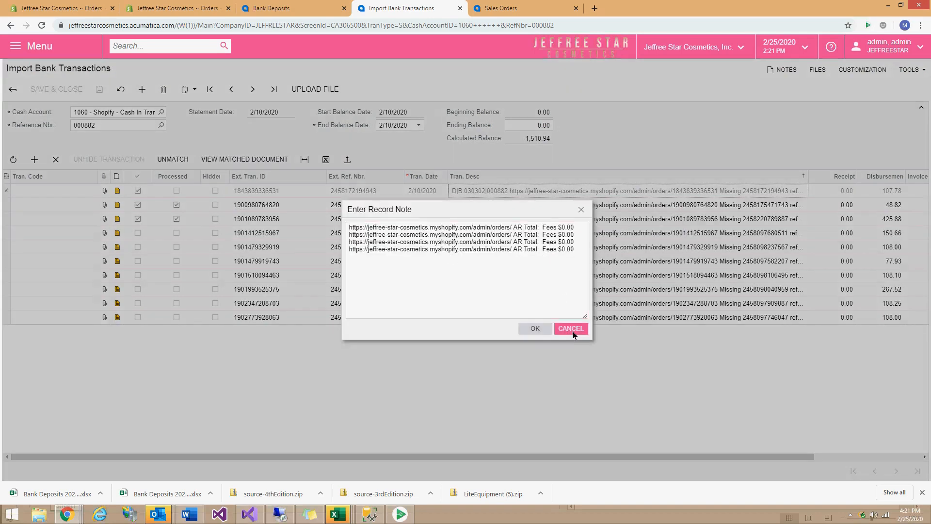
{"action": "left_click", "coordinate": [291, 8]}
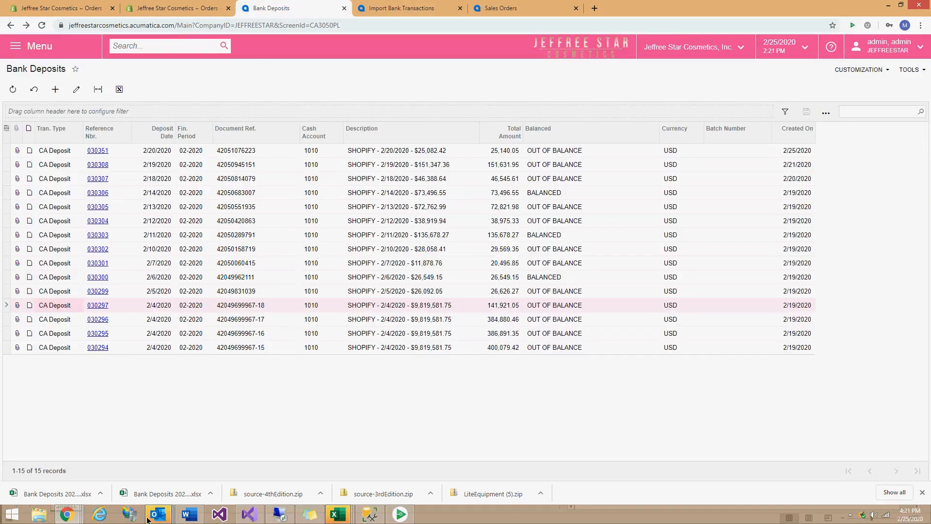
{"action": "left_click", "coordinate": [67, 514]}
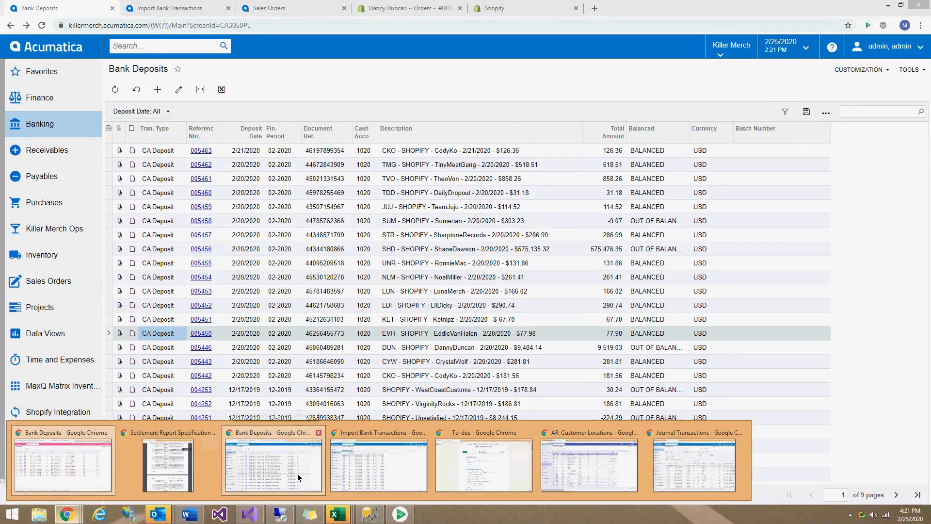
Reload the Killer Merch deposits list and open the DUN store's 2/21/2020 deposit 005464.
{"action": "left_click", "coordinate": [298, 474]}
{"action": "left_click", "coordinate": [115, 89]}
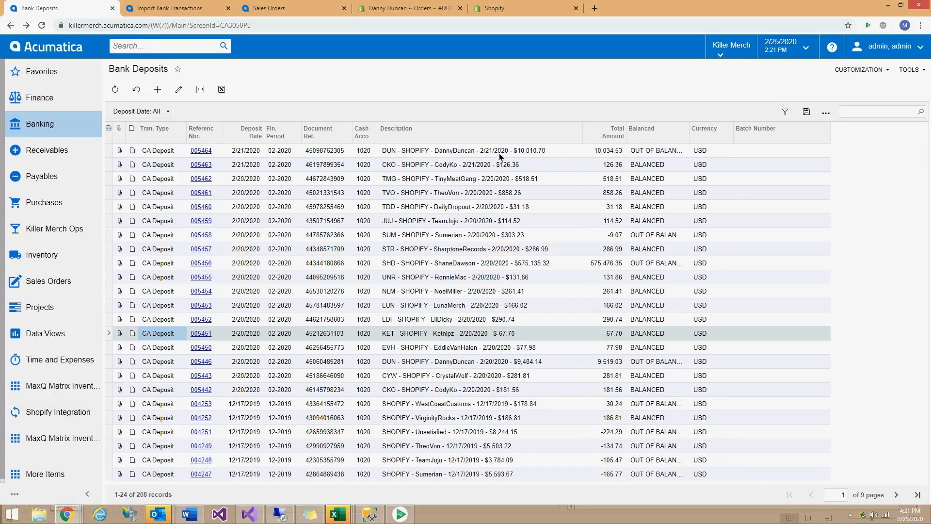
{"action": "left_click", "coordinate": [167, 8]}
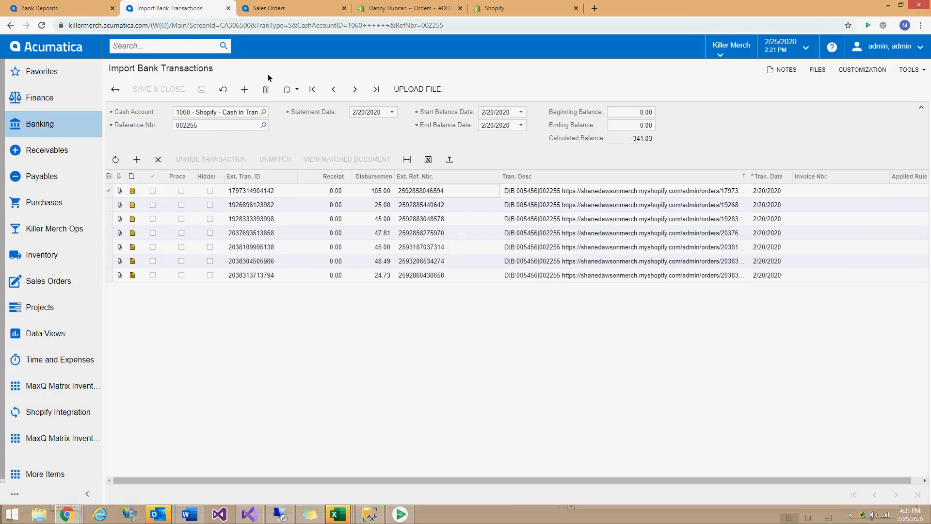
{"action": "left_click", "coordinate": [116, 90]}
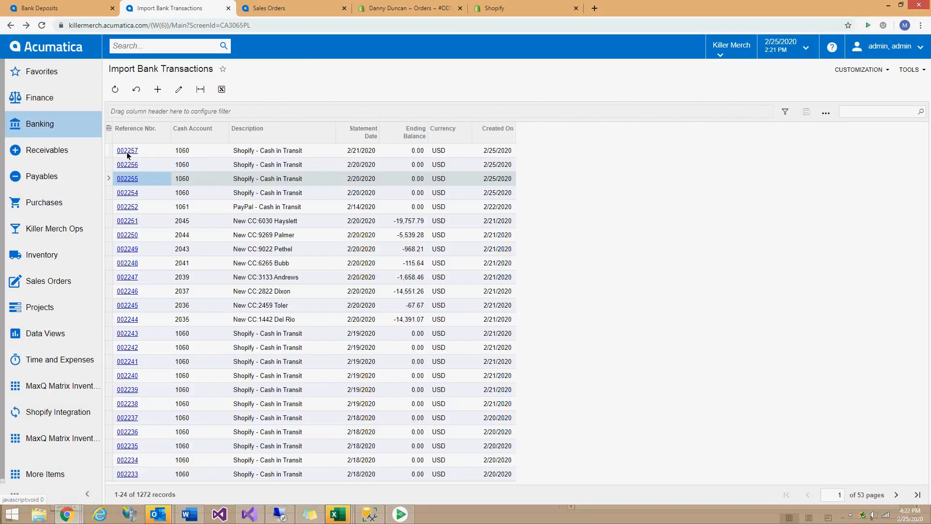
{"action": "left_click", "coordinate": [85, 11]}
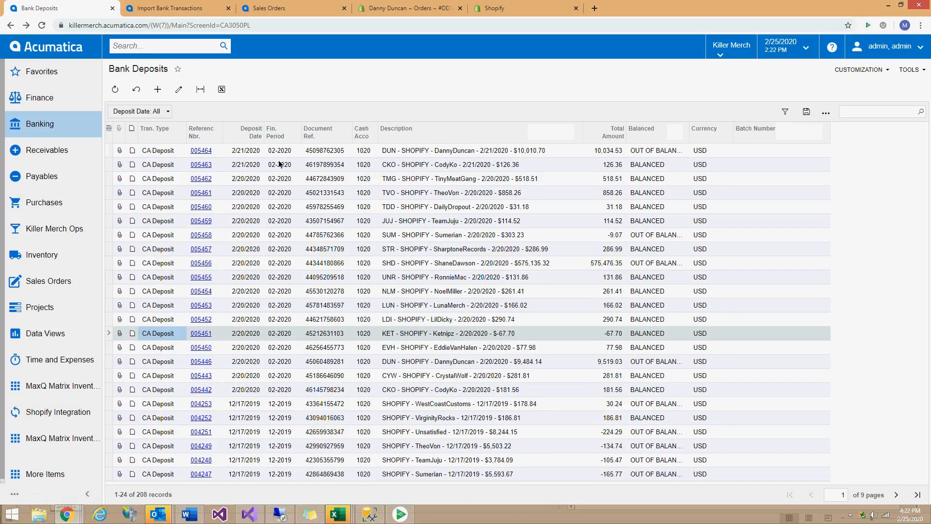
{"action": "left_click", "coordinate": [203, 152]}
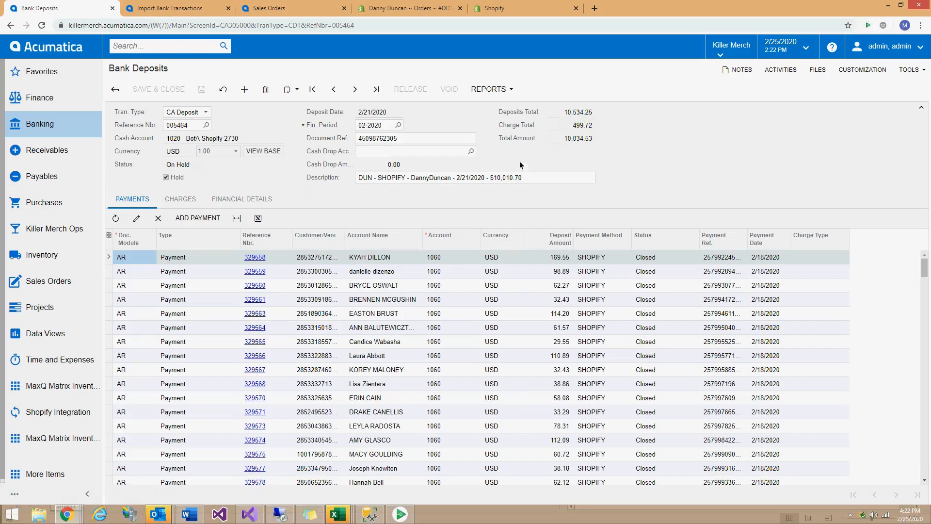
Review deposit 005464's charges: SHOPIFYCBF 181.00 on account 4165 and SHOPIFYFEE 318.72, unchanged.
{"action": "left_click", "coordinate": [188, 198]}
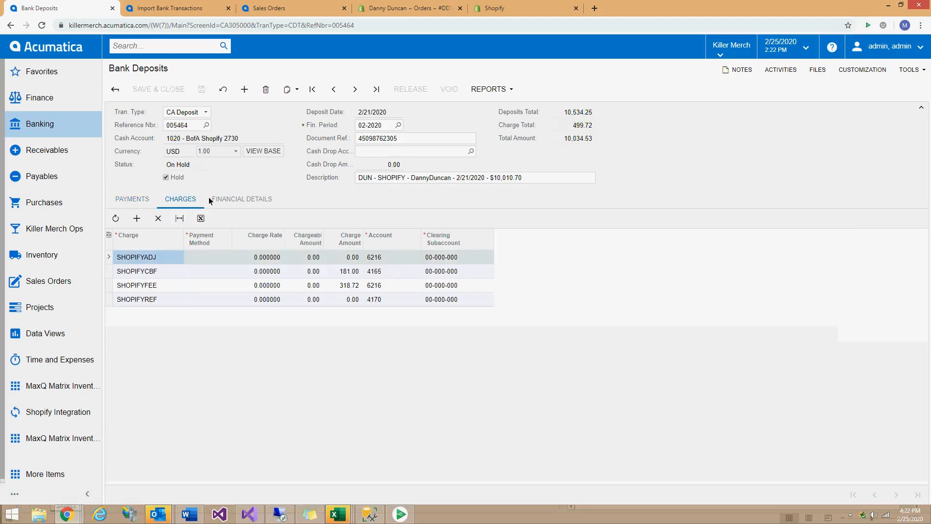
{"action": "left_click", "coordinate": [347, 274]}
{"action": "left_click", "coordinate": [351, 290]}
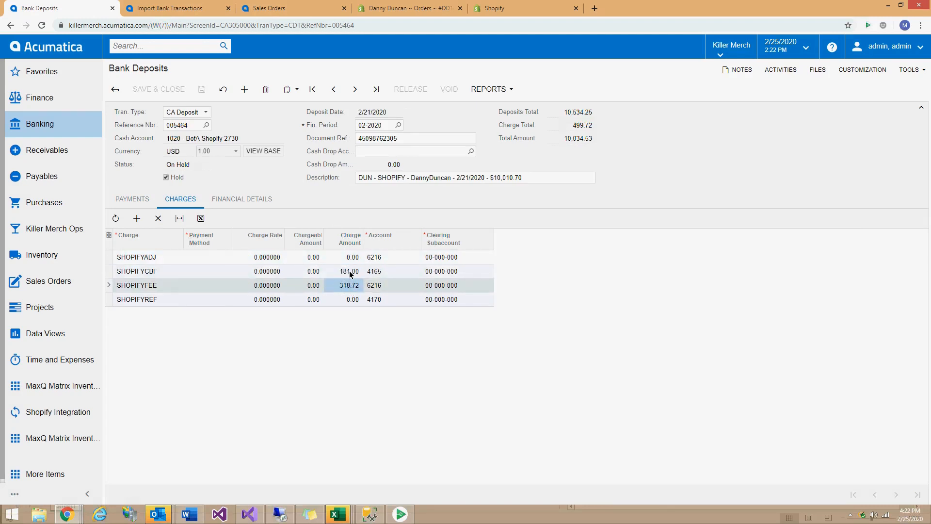
{"action": "left_click", "coordinate": [350, 274]}
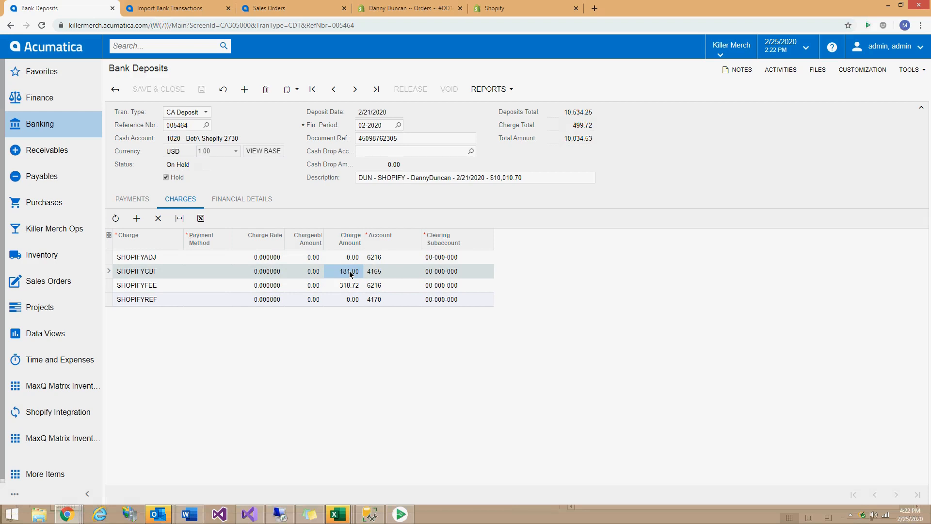
{"action": "left_click", "coordinate": [153, 274]}
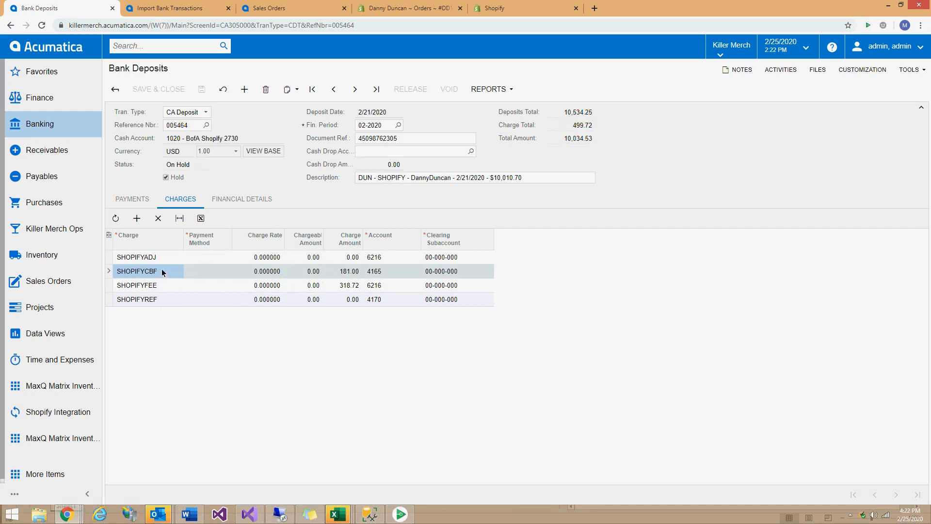
{"action": "left_click", "coordinate": [377, 271]}
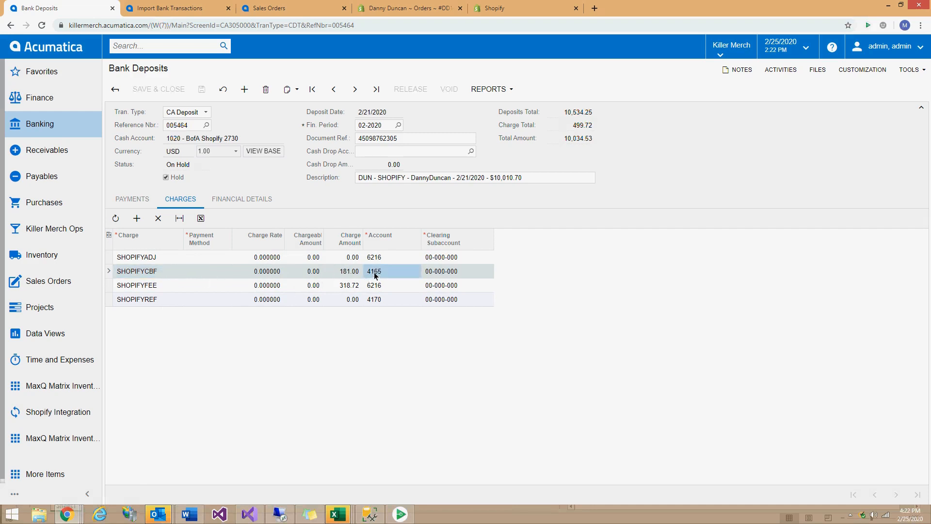
{"action": "left_click", "coordinate": [166, 273]}
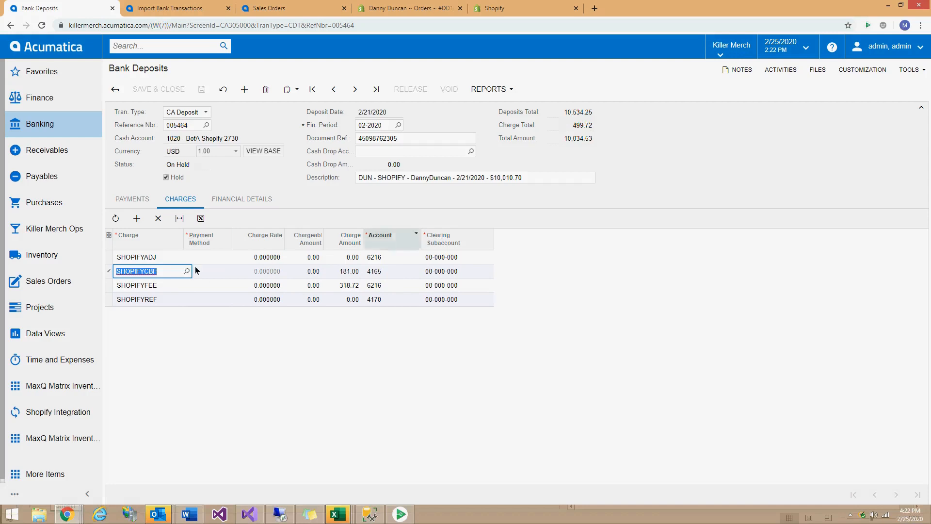
{"action": "left_click", "coordinate": [627, 173]}
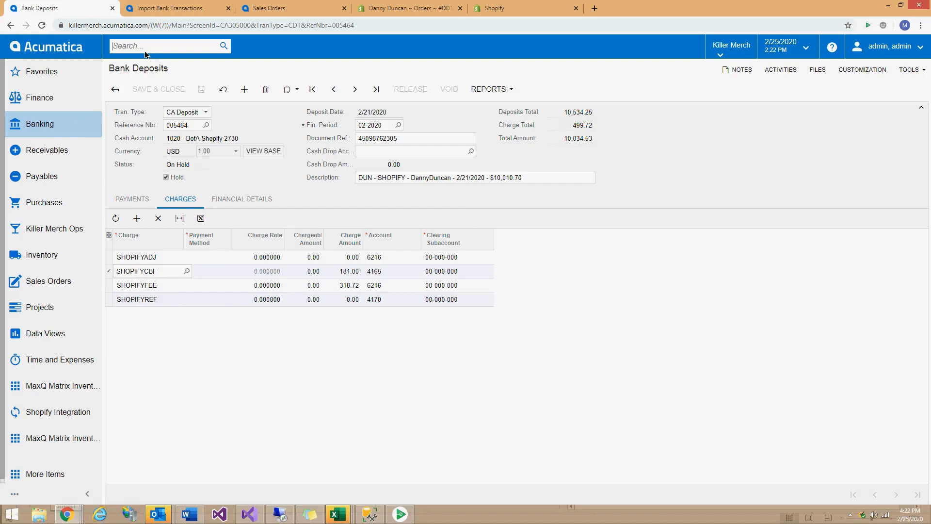
{"action": "type", "text": "Entry T"}
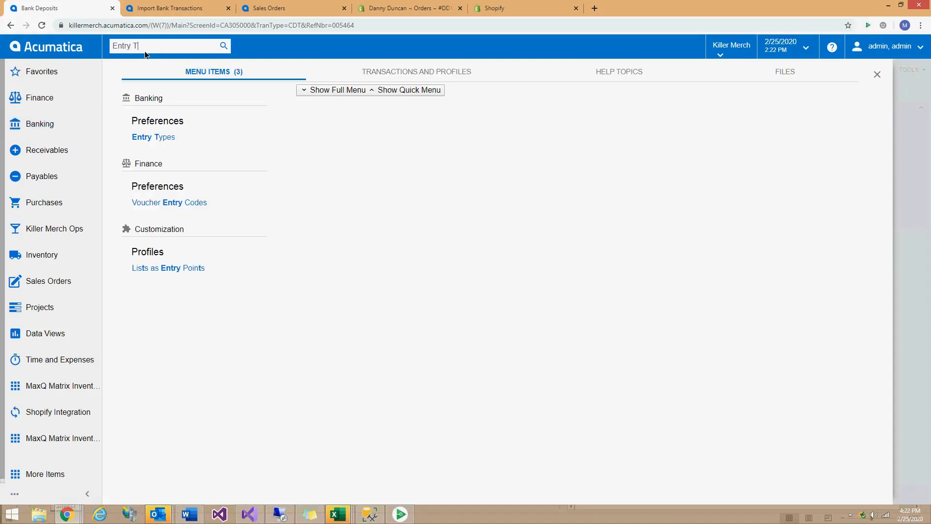
{"action": "right_click", "coordinate": [168, 145]}
{"action": "left_click", "coordinate": [171, 152]}
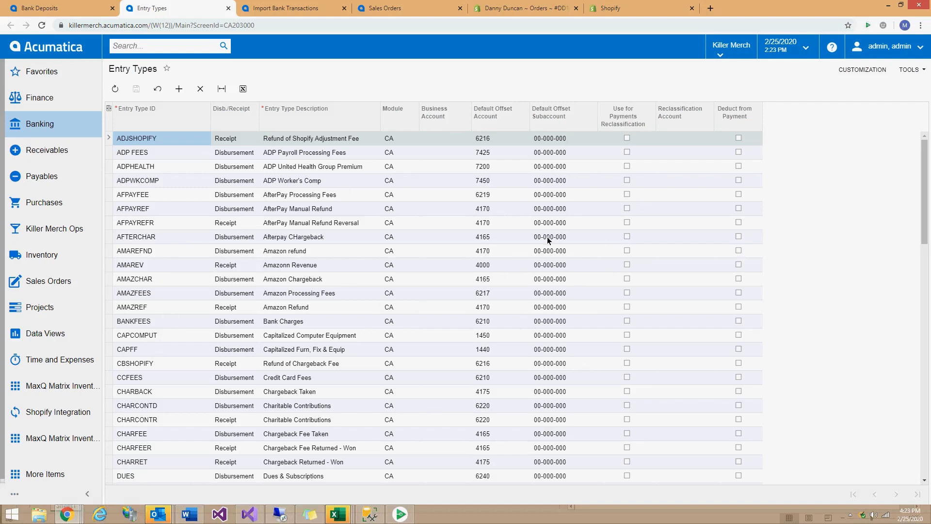
{"action": "left_click", "coordinate": [227, 8]}
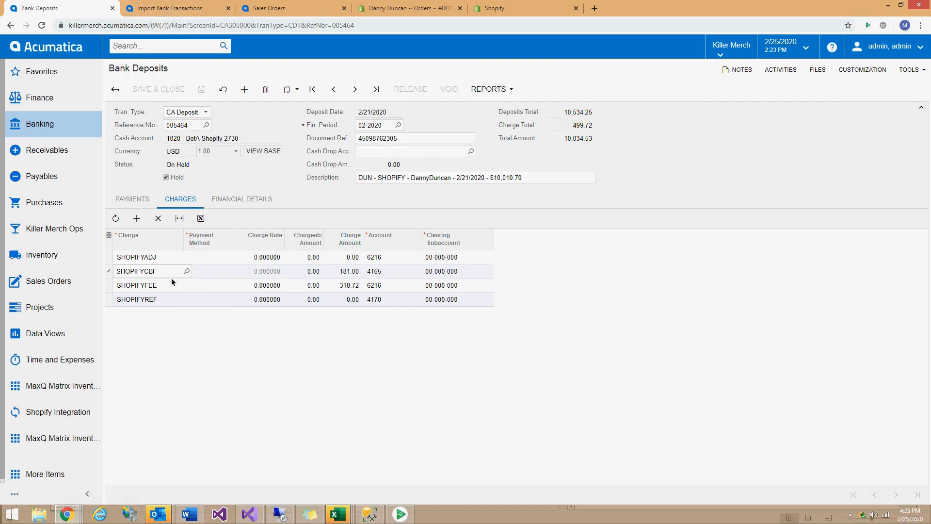
Check the SHOPIFYCBF and SHOPIFYFEE clearing subaccounts, then open imported statement 002257.
{"action": "left_click", "coordinate": [438, 272]}
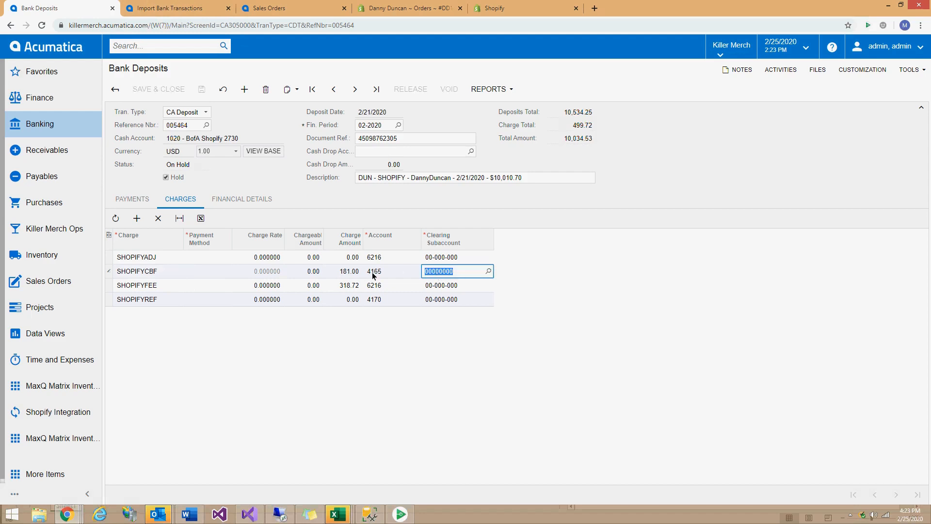
{"action": "left_click", "coordinate": [427, 286]}
{"action": "left_click", "coordinate": [160, 287]}
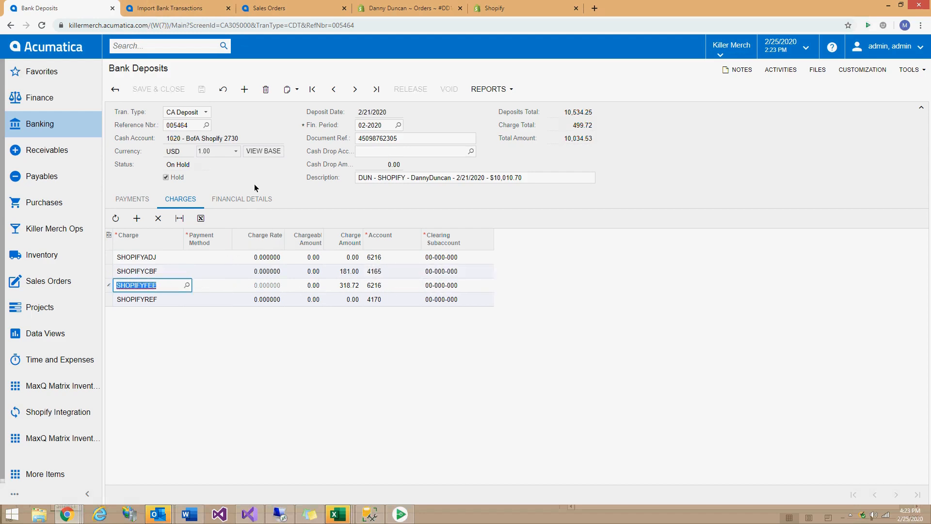
{"action": "left_click", "coordinate": [165, 9]}
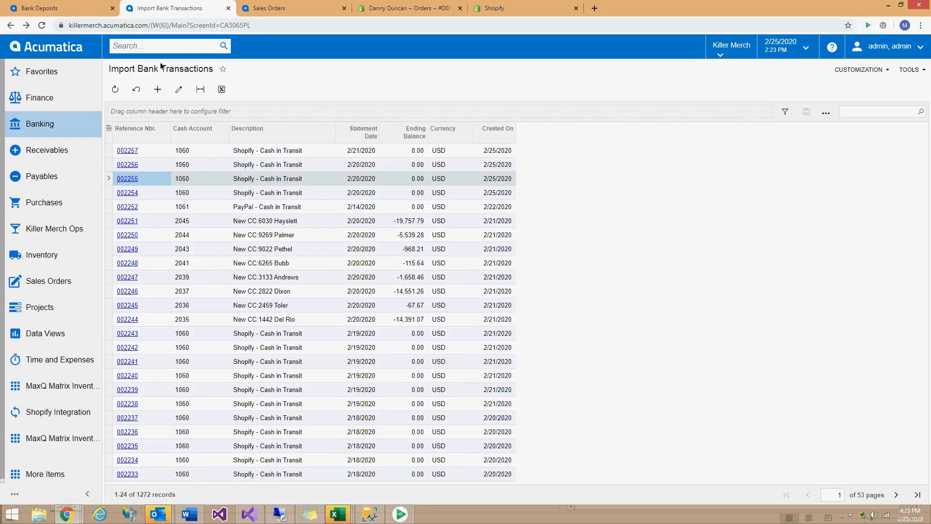
{"action": "left_click", "coordinate": [127, 150]}
{"action": "left_click", "coordinate": [87, 9]}
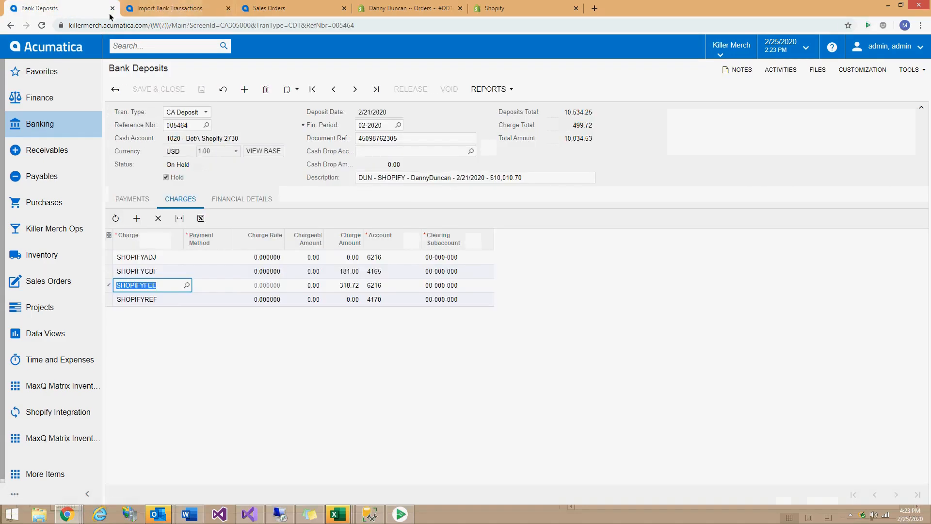
{"action": "left_click", "coordinate": [180, 9]}
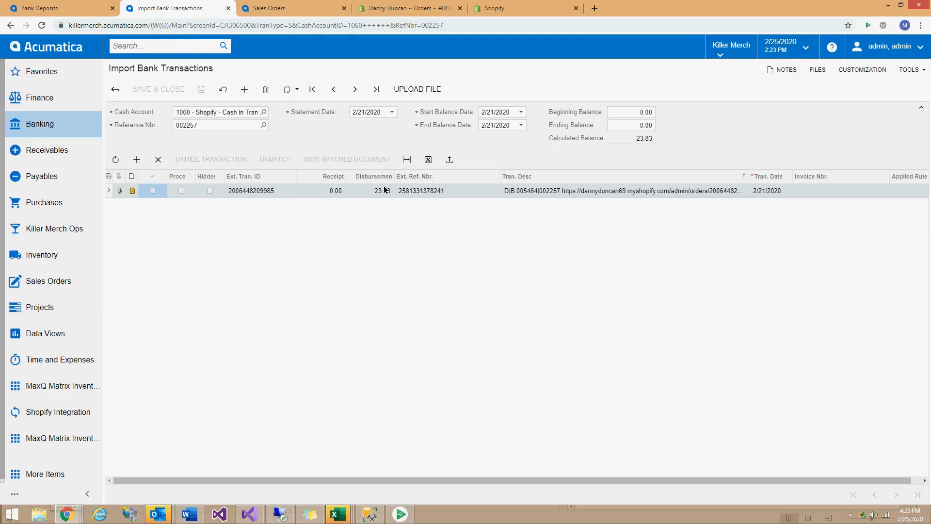
Copy the Shopify order link from the 23.83 refund's description and load it in another tab.
{"action": "left_click", "coordinate": [691, 195]}
{"action": "left_click", "coordinate": [615, 194]}
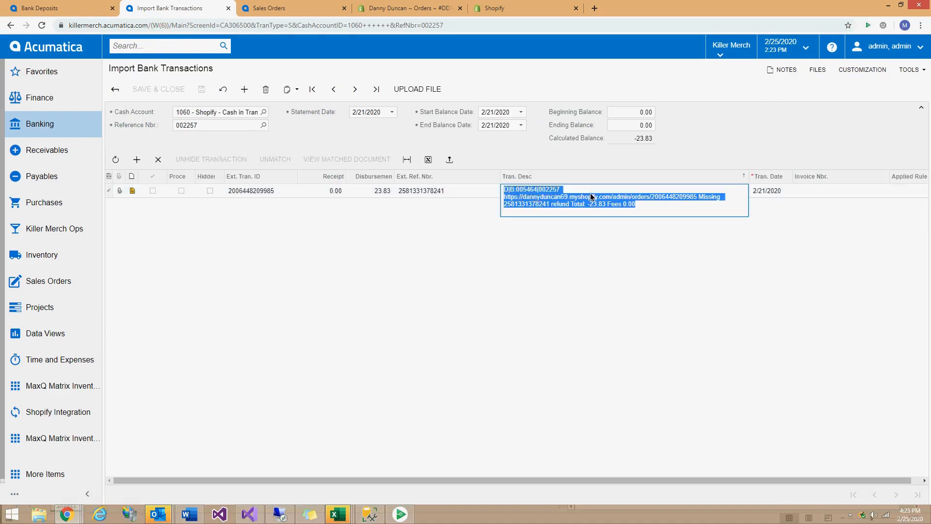
{"action": "left_click", "coordinate": [696, 196]}
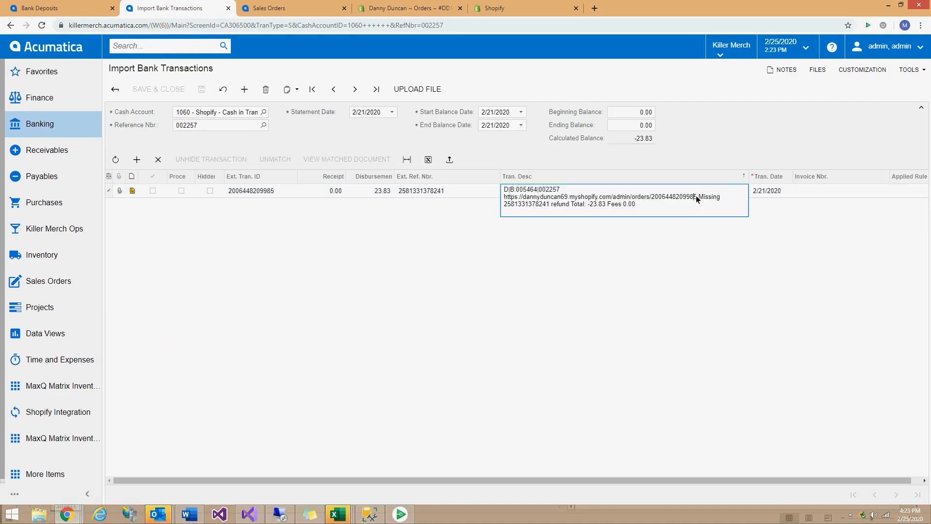
{"action": "left_click_drag", "start_coordinate": [697, 198], "coordinate": [496, 196]}
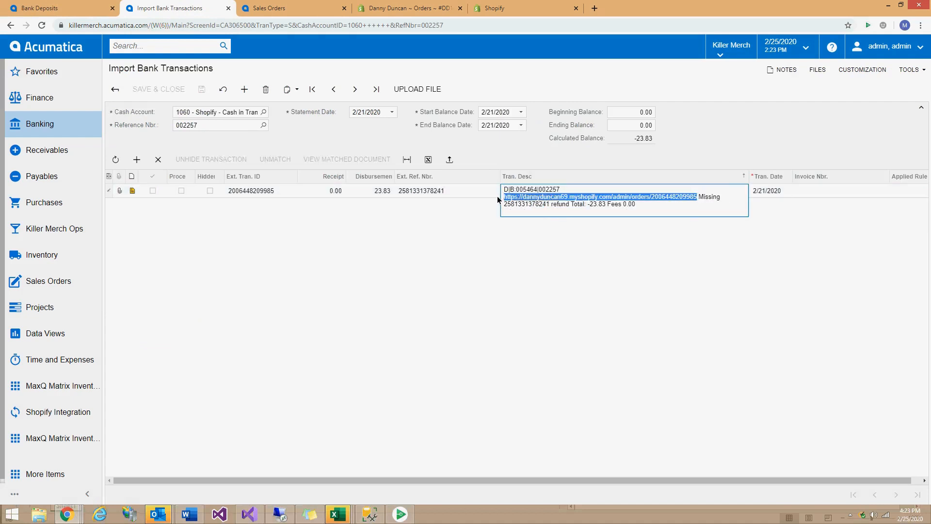
{"action": "key", "text": "ctrl+c"}
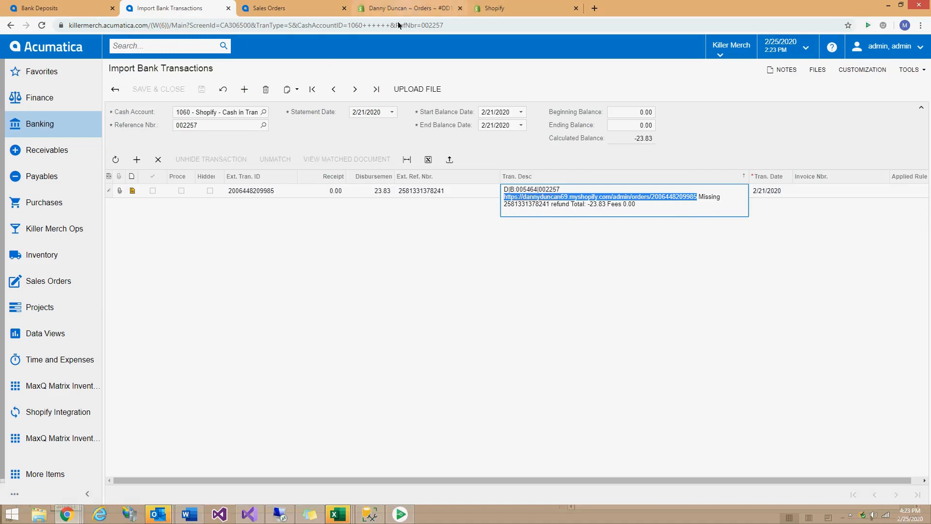
{"action": "left_click", "coordinate": [402, 9]}
{"action": "left_click", "coordinate": [393, 25]}
{"action": "key", "text": "ctrl+v"}
Load the partially refunded Shopify order and highlight its $23.83 refund from the Feb 21 payout.
{"action": "key", "text": "Return"}
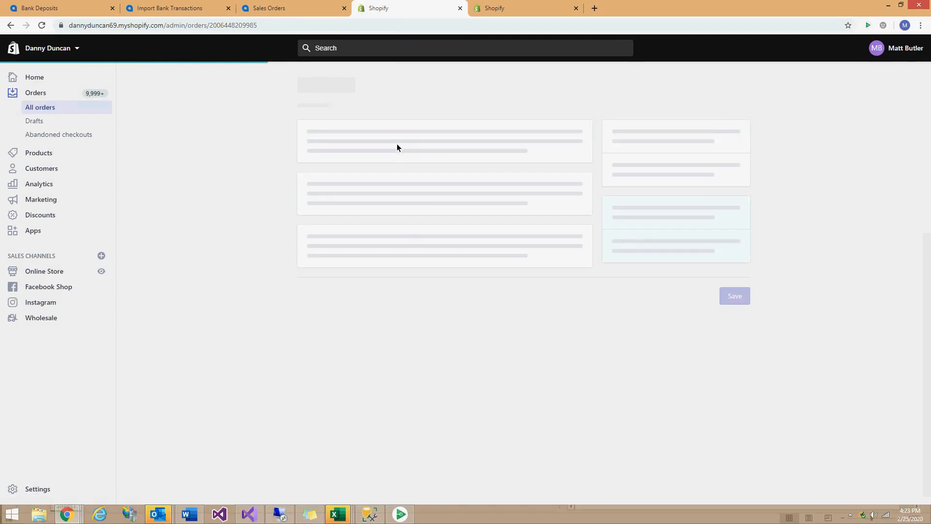
{"action": "scroll", "coordinate": [418, 212], "scroll_direction": "down", "scroll_amount": 2}
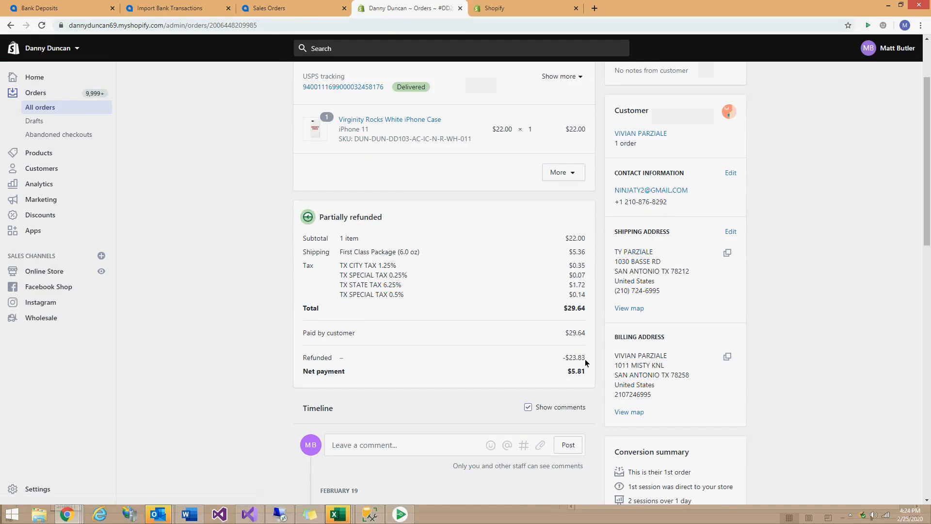
{"action": "left_click_drag", "start_coordinate": [586, 359], "coordinate": [563, 361]}
{"action": "scroll", "coordinate": [444, 379], "scroll_direction": "down", "scroll_amount": 5}
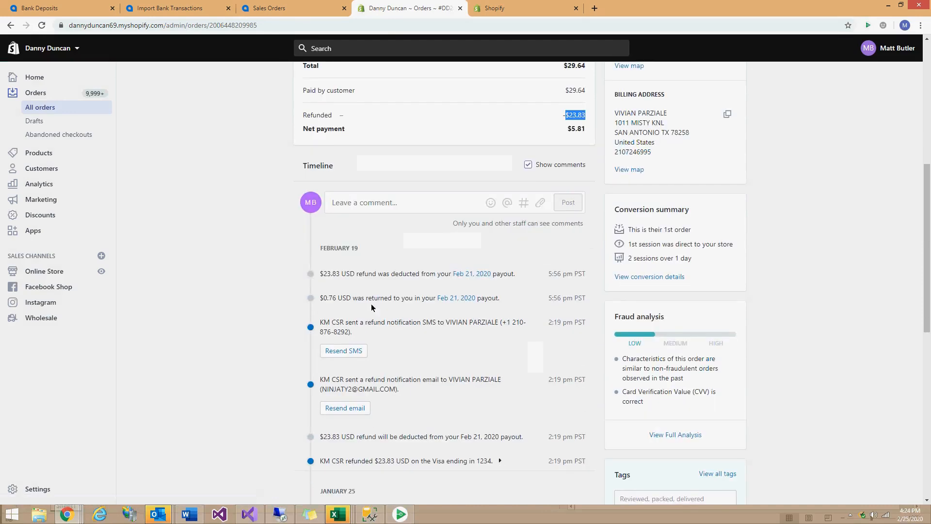
{"action": "scroll", "coordinate": [480, 276], "scroll_direction": "up", "scroll_amount": 6}
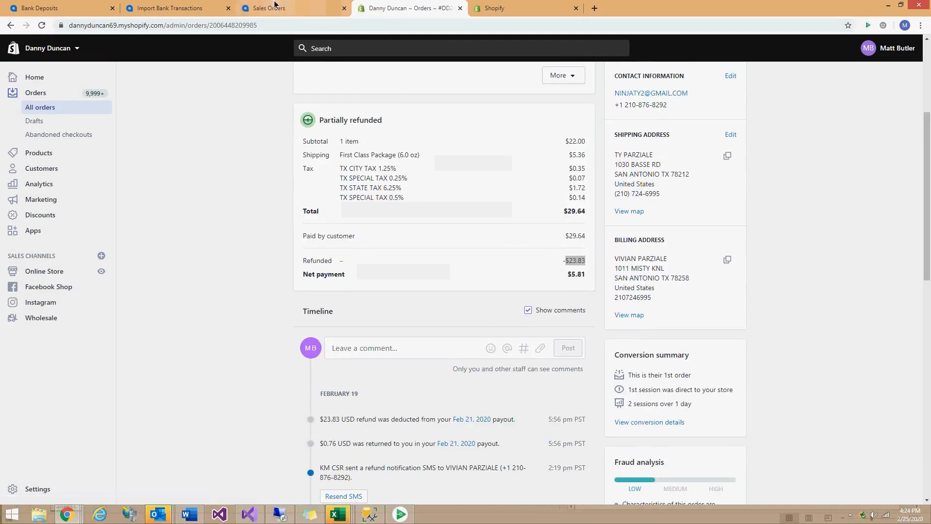
{"action": "left_click", "coordinate": [270, 8]}
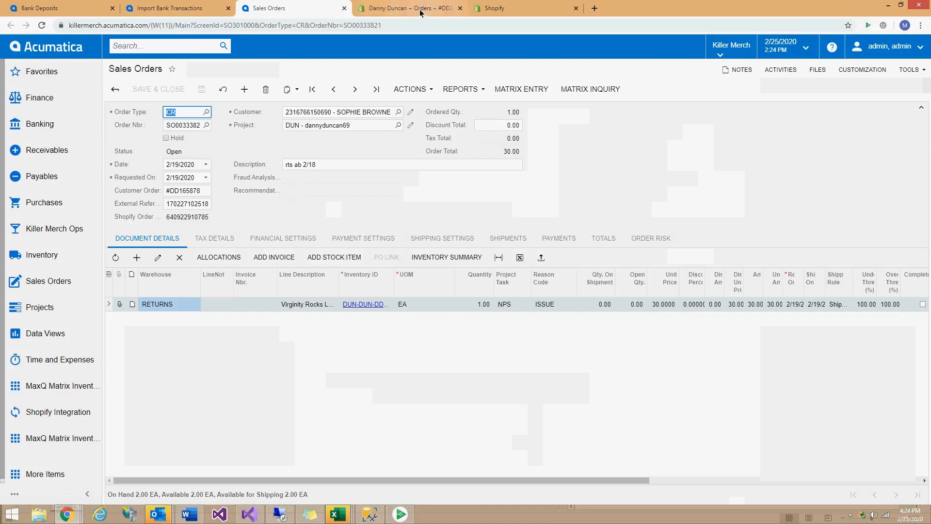
{"action": "left_click", "coordinate": [218, 9]}
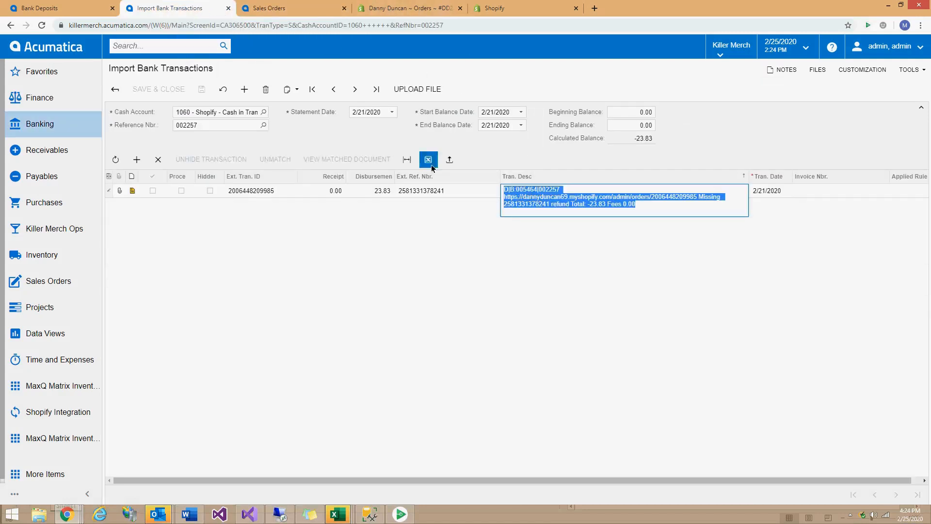
{"action": "left_click", "coordinate": [426, 190]}
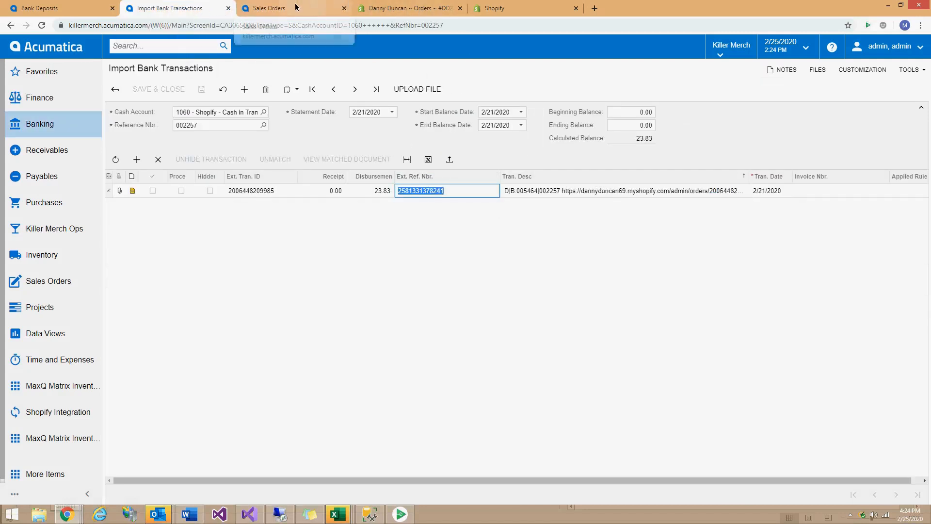
{"action": "left_click", "coordinate": [273, 8]}
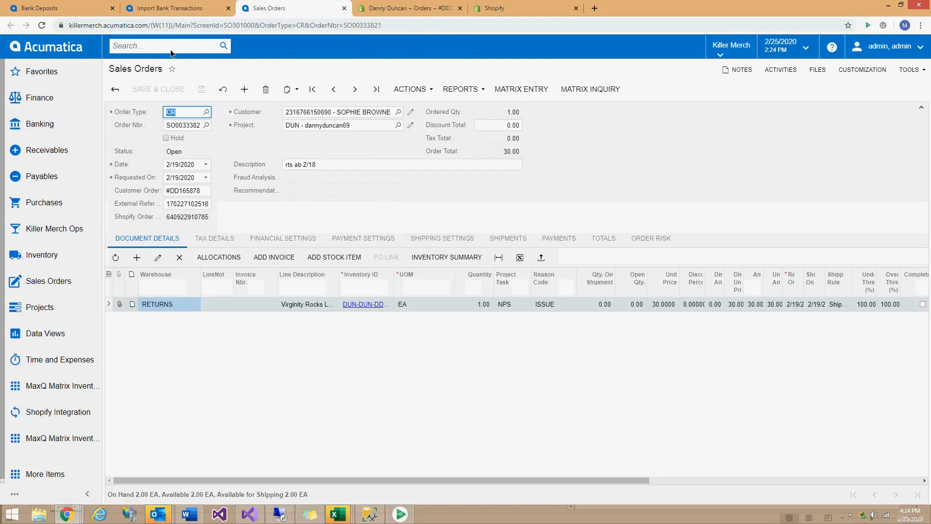
{"action": "left_click", "coordinate": [172, 49]}
{"action": "key", "text": "ctrl+v"}
{"action": "key", "text": "Return"}
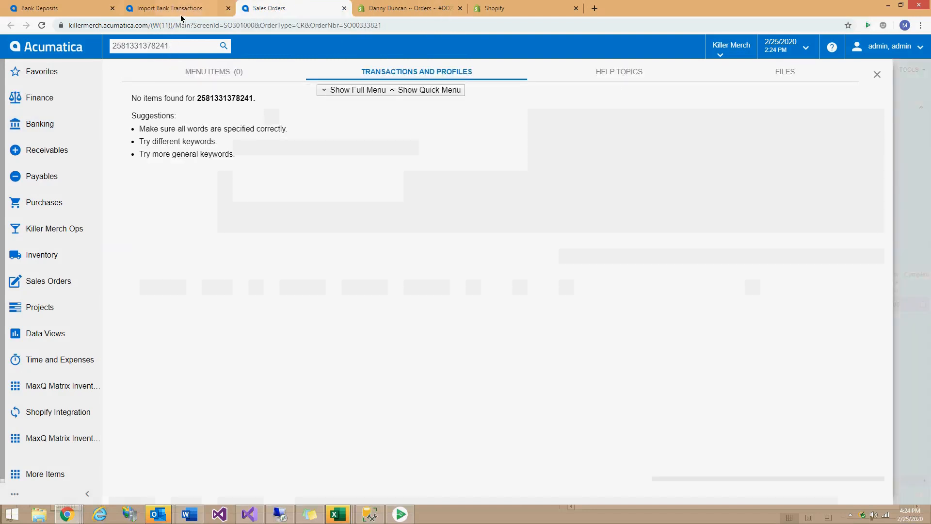
{"action": "left_click", "coordinate": [167, 8]}
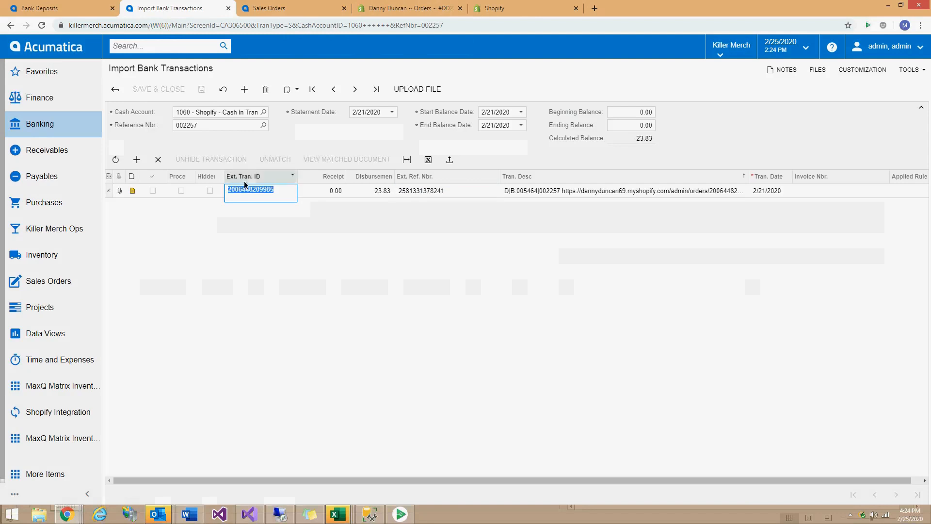
{"action": "left_click", "coordinate": [291, 8]}
{"action": "double_click", "coordinate": [190, 45]}
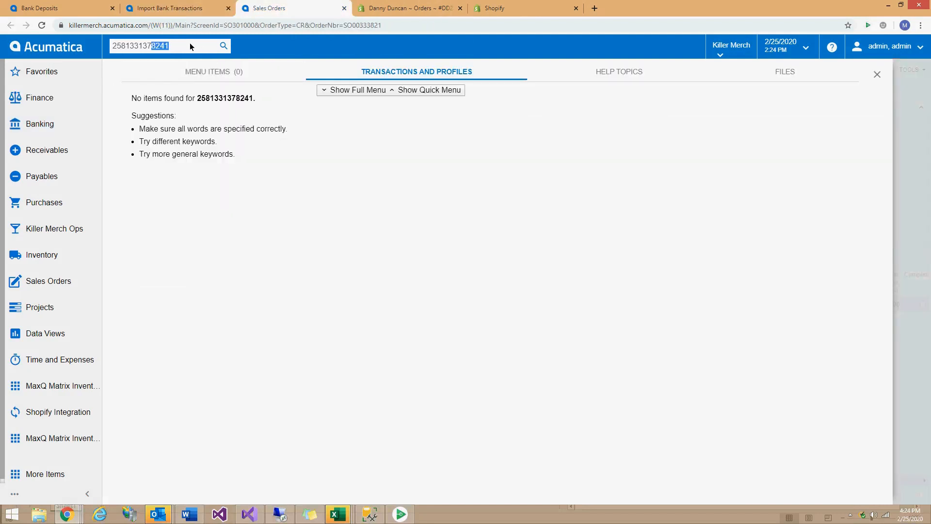
{"action": "key", "text": "ctrl+v"}
{"action": "key", "text": "Return"}
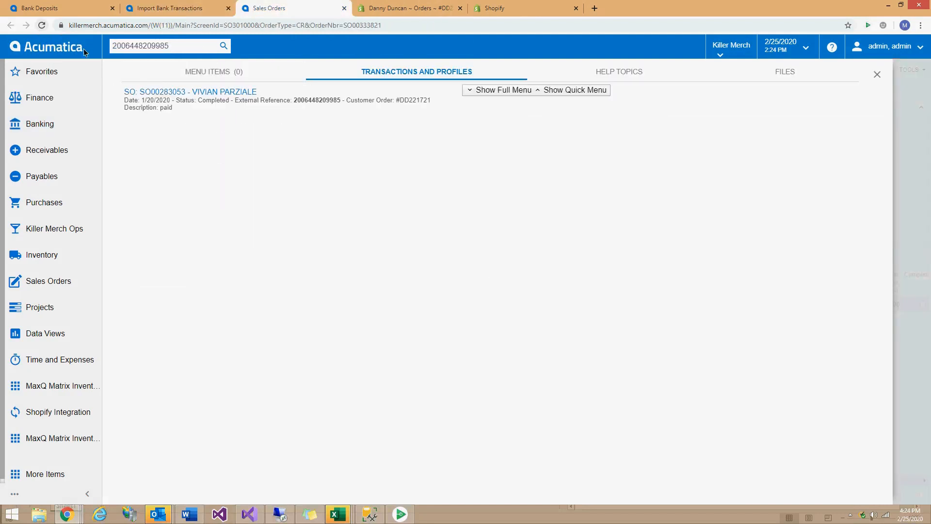
{"action": "left_click", "coordinate": [199, 91]}
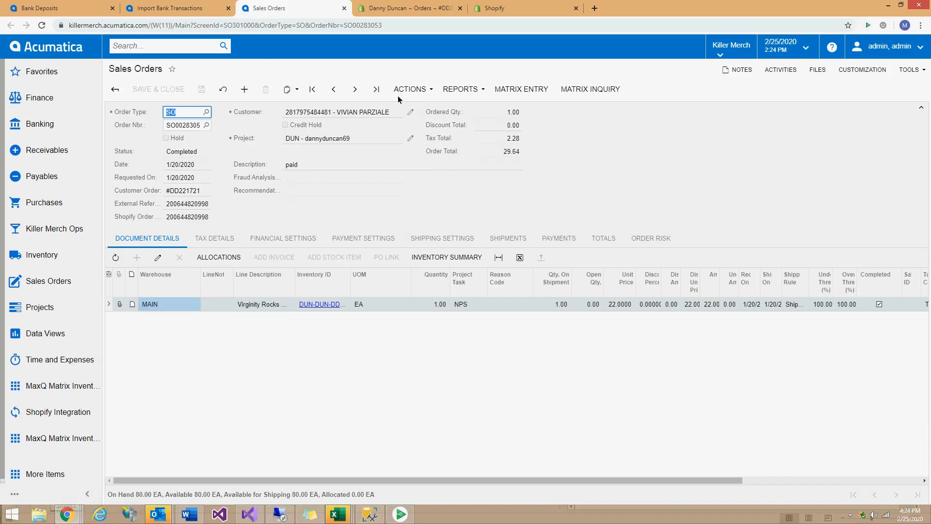
{"action": "left_click", "coordinate": [409, 9]}
{"action": "left_click", "coordinate": [290, 7]}
Check the bank transaction's external reference and its -23.83 calculated balance, then return to deposit 005464.
{"action": "left_click", "coordinate": [388, 8]}
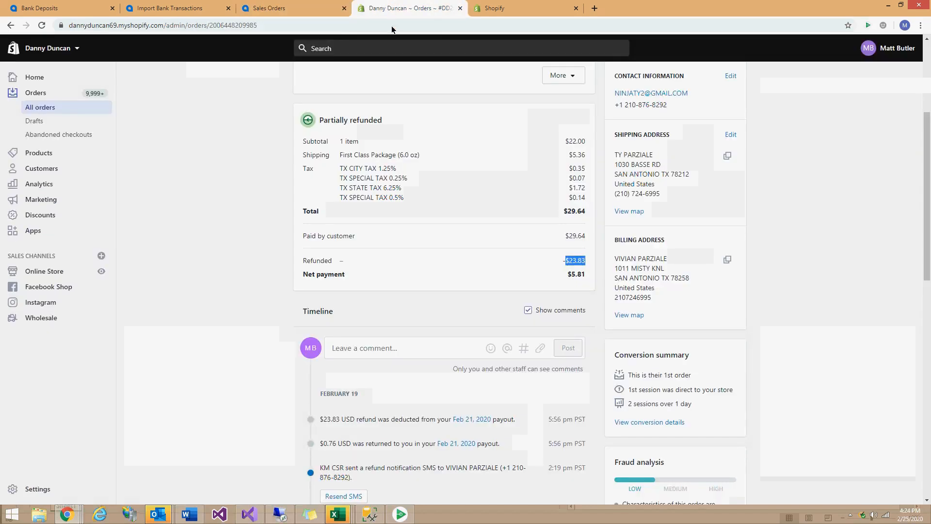
{"action": "left_click", "coordinate": [183, 9]}
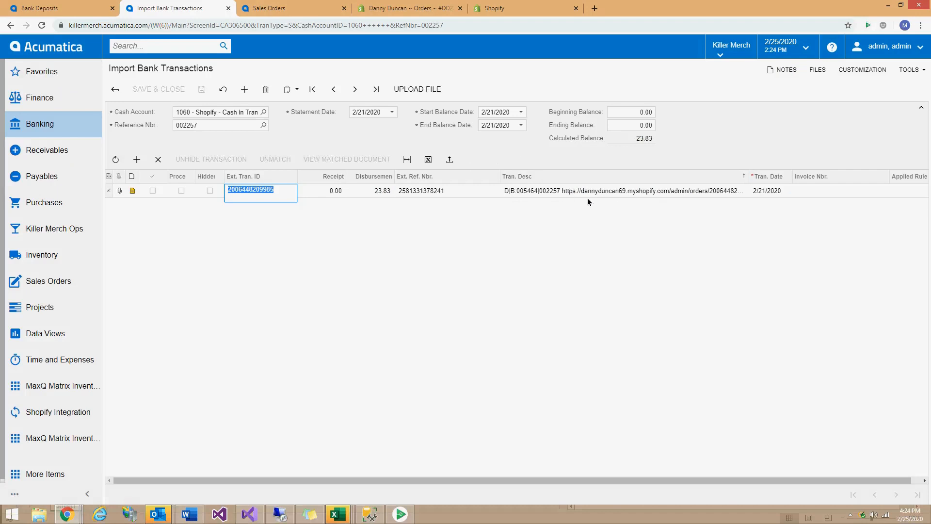
{"action": "left_click", "coordinate": [450, 191]}
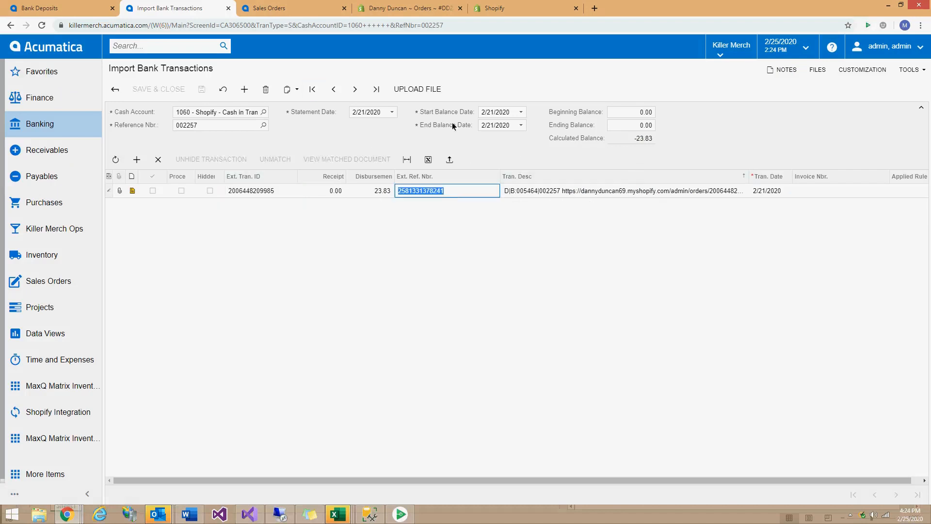
{"action": "left_click", "coordinate": [640, 138]}
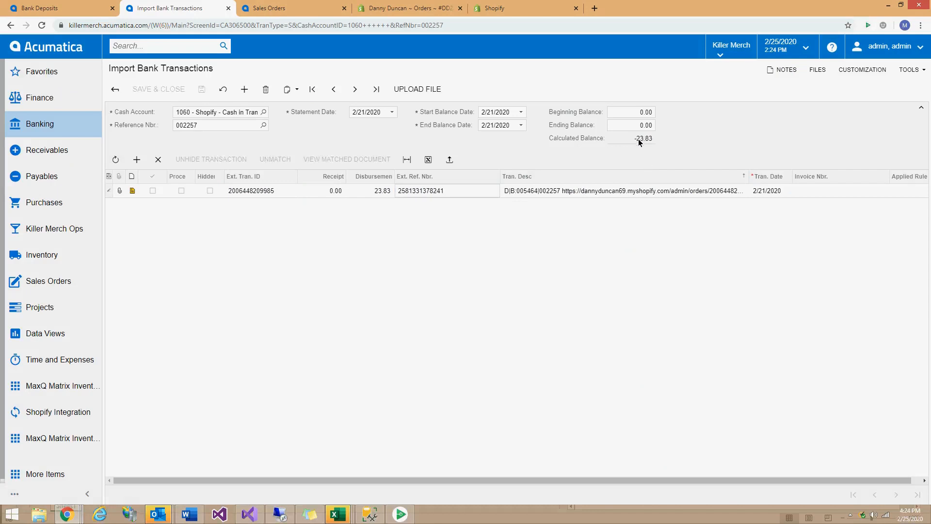
{"action": "double_click", "coordinate": [639, 139]}
{"action": "left_click", "coordinate": [54, 8]}
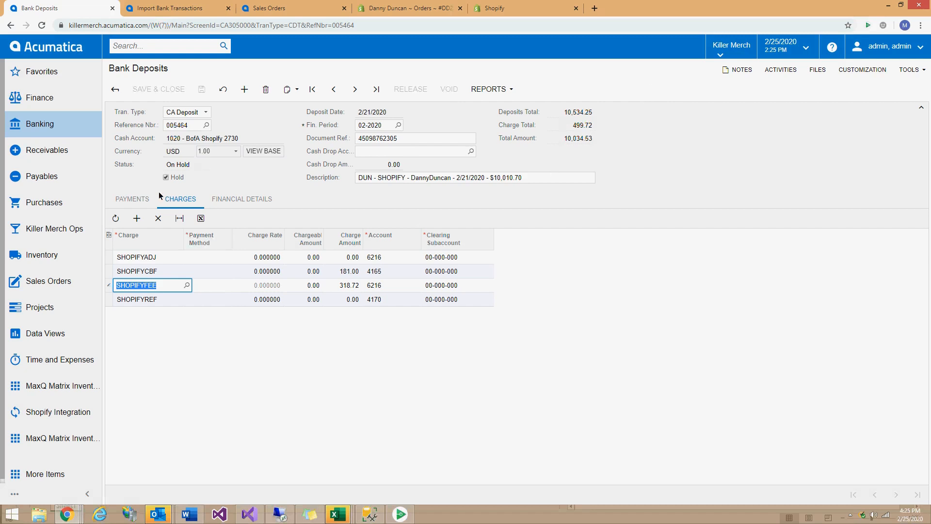
{"action": "left_click", "coordinate": [141, 199]}
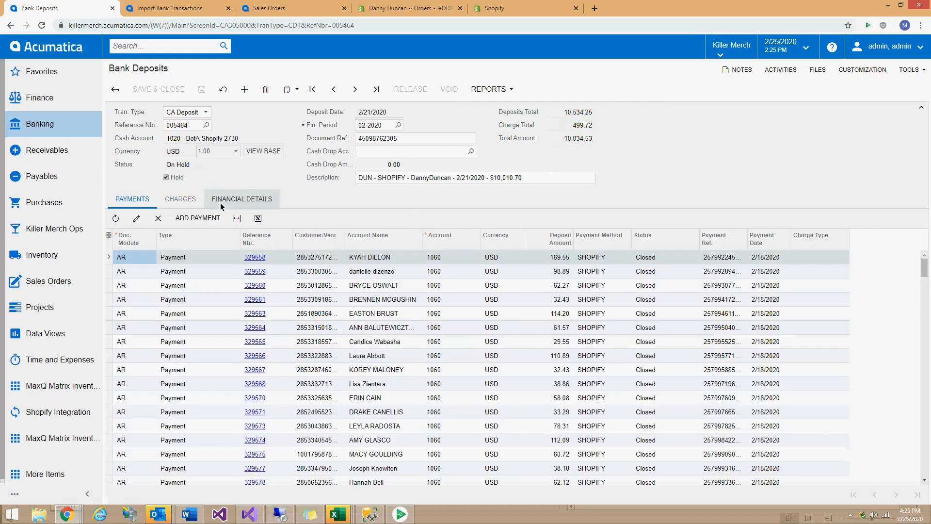
{"action": "left_click", "coordinate": [180, 203]}
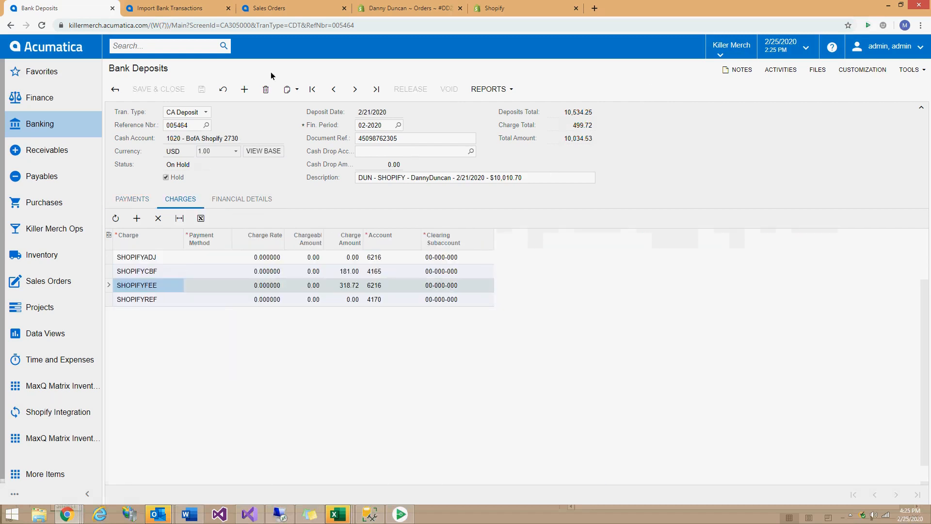
{"action": "left_click", "coordinate": [181, 9]}
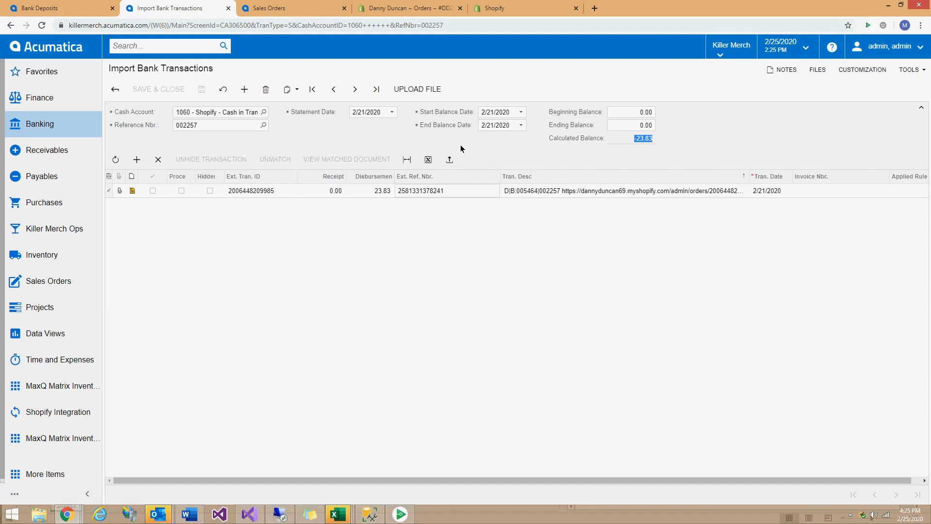
{"action": "left_click", "coordinate": [115, 87]}
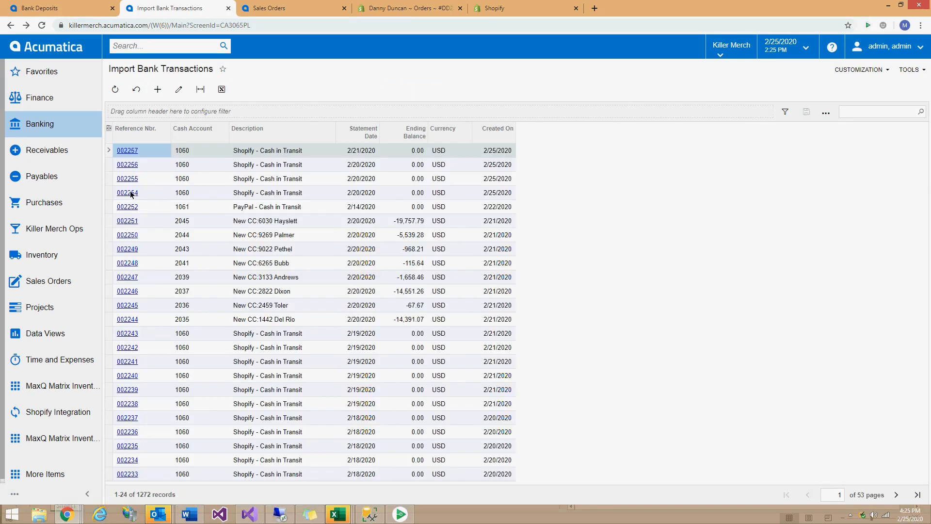
{"action": "left_click", "coordinate": [365, 165]}
{"action": "left_click", "coordinate": [362, 178]}
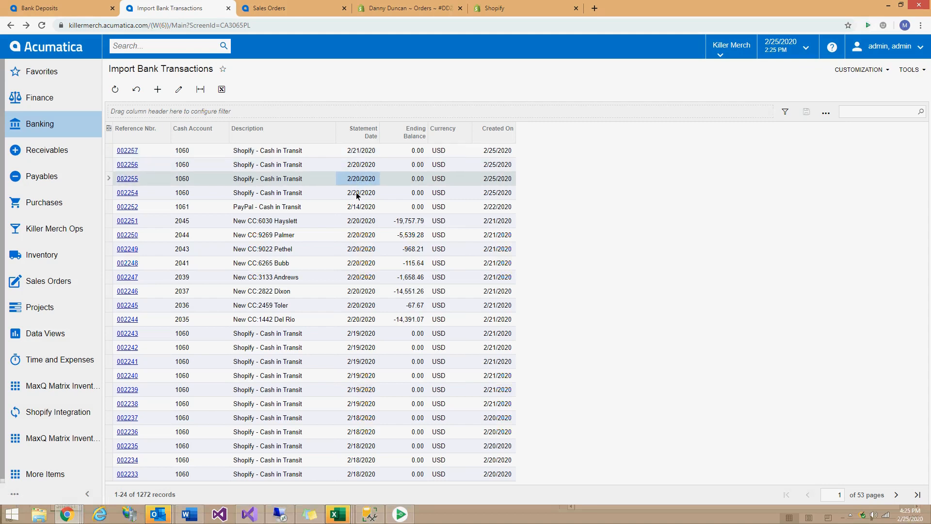
{"action": "left_click", "coordinate": [359, 170]}
{"action": "left_click", "coordinate": [360, 181]}
{"action": "left_click", "coordinate": [358, 189]}
{"action": "left_click", "coordinate": [359, 179]}
{"action": "left_click", "coordinate": [360, 170]}
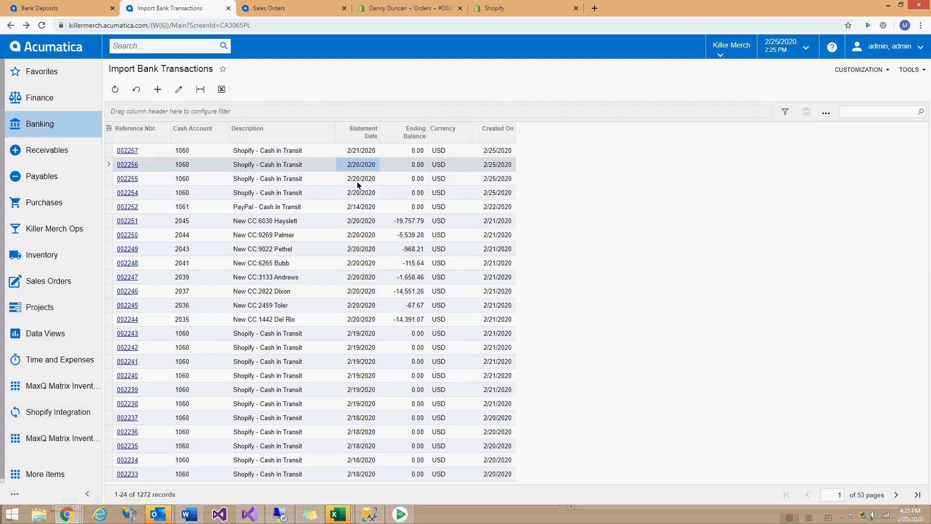
{"action": "left_click", "coordinate": [358, 192]}
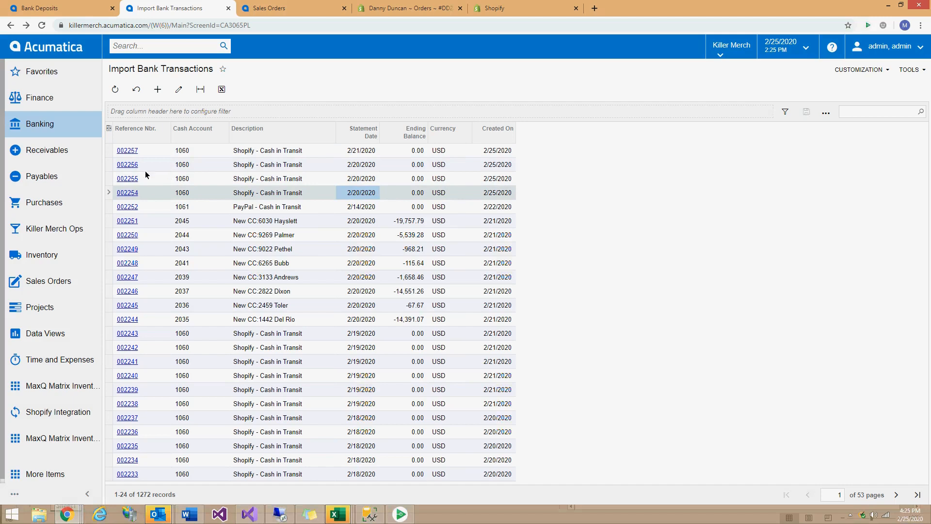
{"action": "left_click", "coordinate": [124, 191]}
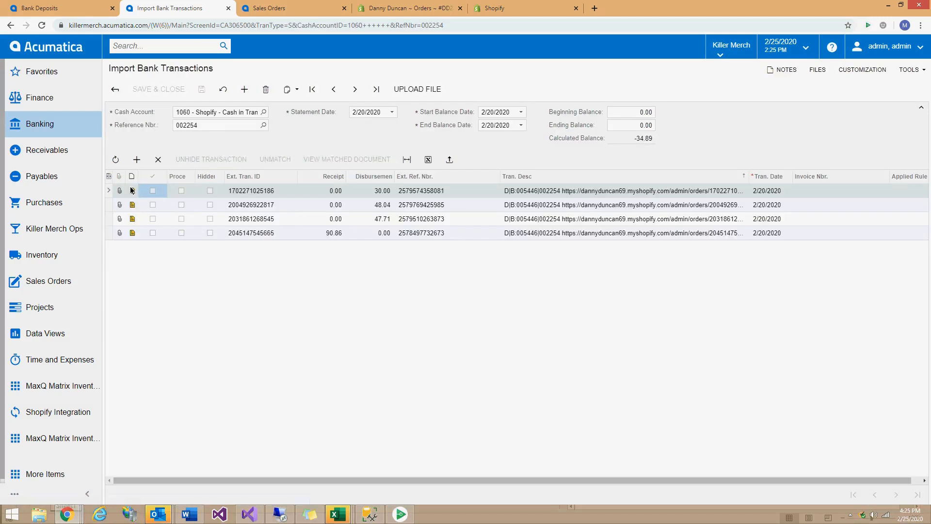
{"action": "left_click", "coordinate": [115, 89]}
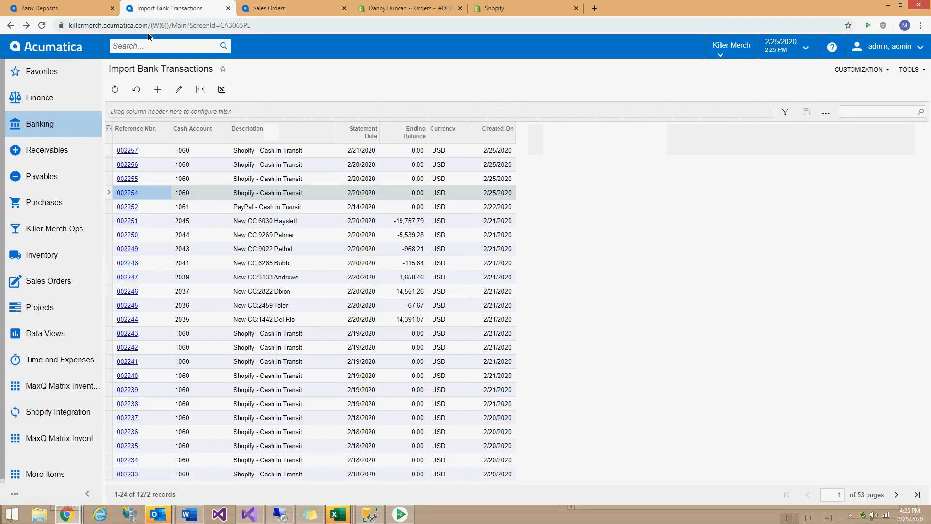
{"action": "left_click", "coordinate": [72, 9]}
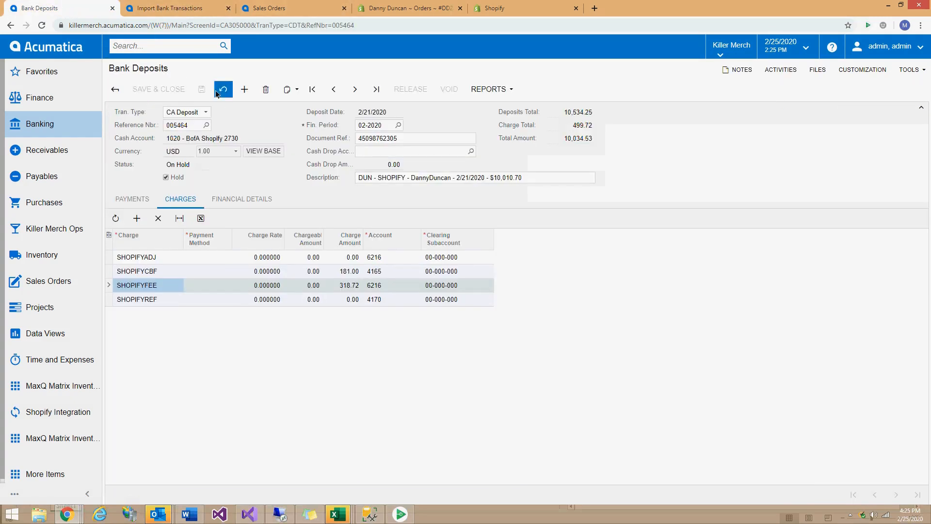
{"action": "left_click", "coordinate": [371, 180]}
{"action": "left_click", "coordinate": [398, 178]}
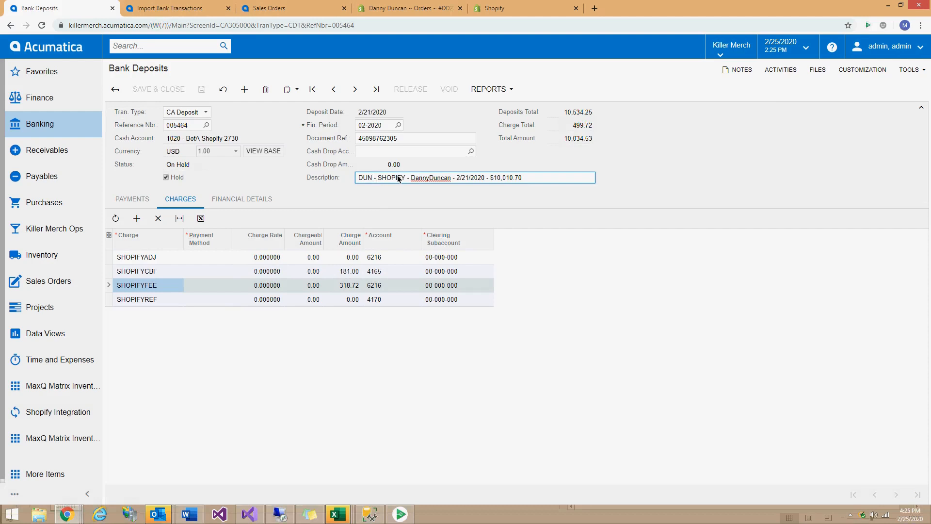
{"action": "key", "text": "ctrl+shift+Right"}
{"action": "key", "text": "ctrl+shift+Right"}
{"action": "key", "text": "ctrl+shift+Right"}
{"action": "key", "text": "ctrl+shift+Right"}
{"action": "key", "text": "ctrl+shift+Right"}
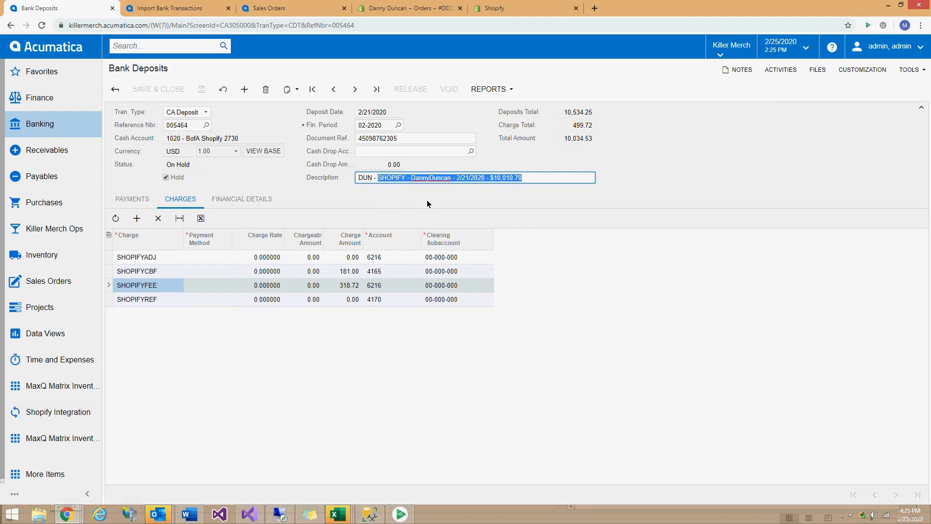
{"action": "left_click", "coordinate": [373, 178]}
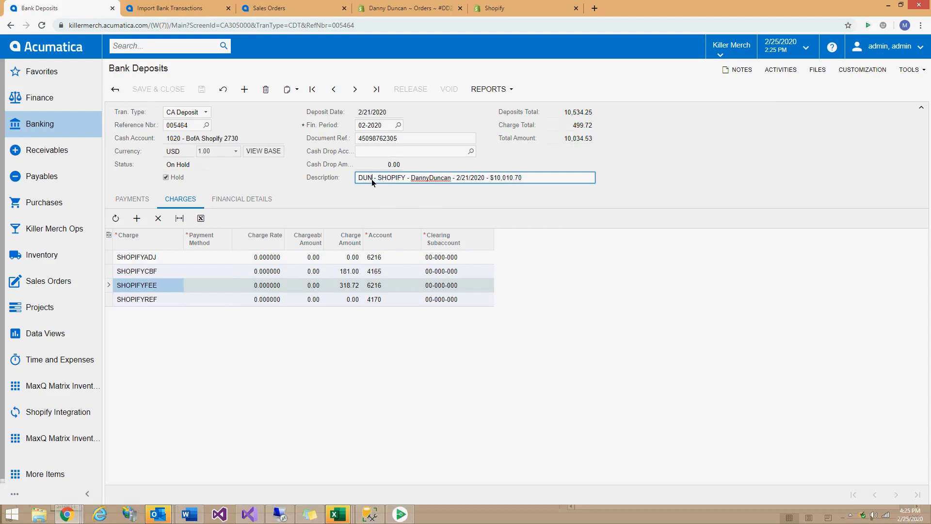
{"action": "double_click", "coordinate": [364, 177]}
{"action": "double_click", "coordinate": [367, 177]}
{"action": "left_click", "coordinate": [171, 9]}
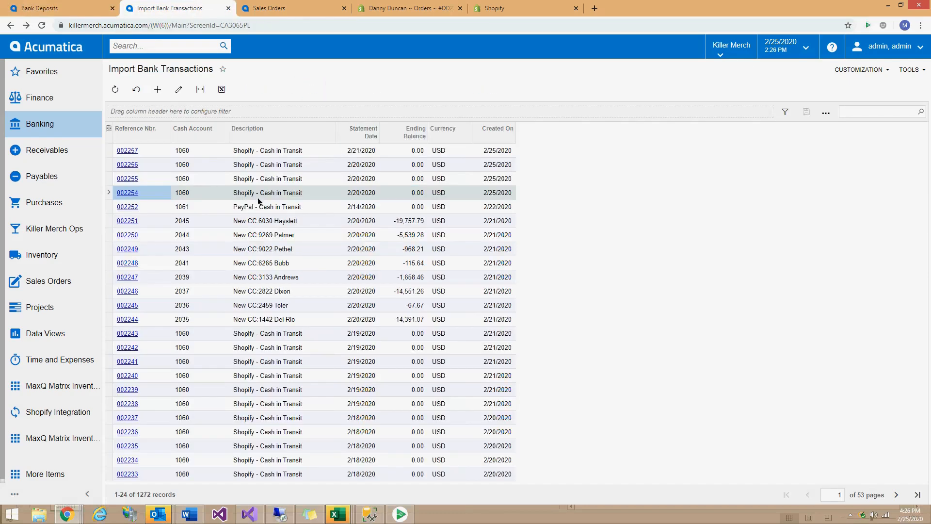
Review the related sales order and Shopify partial refund, then show the Bank Deposits list with 005464 first.
{"action": "left_click", "coordinate": [268, 8]}
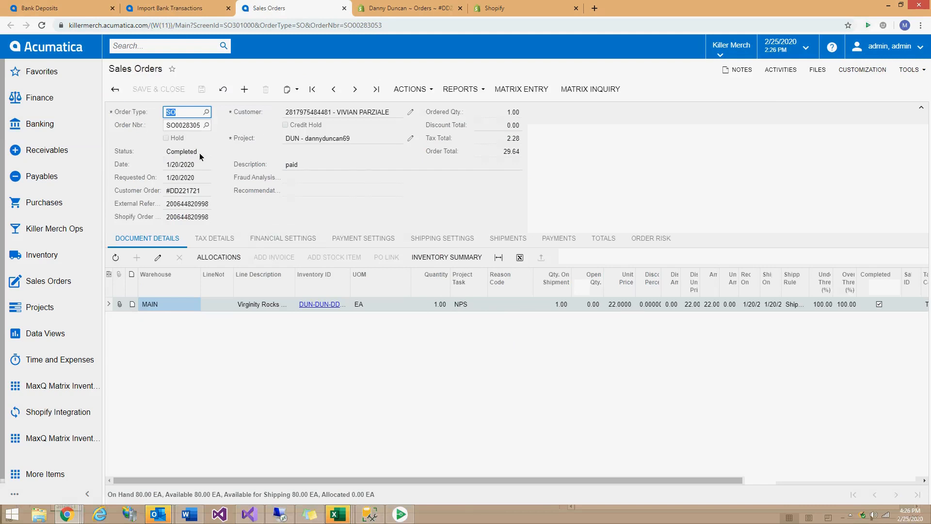
{"action": "left_click", "coordinate": [425, 9]}
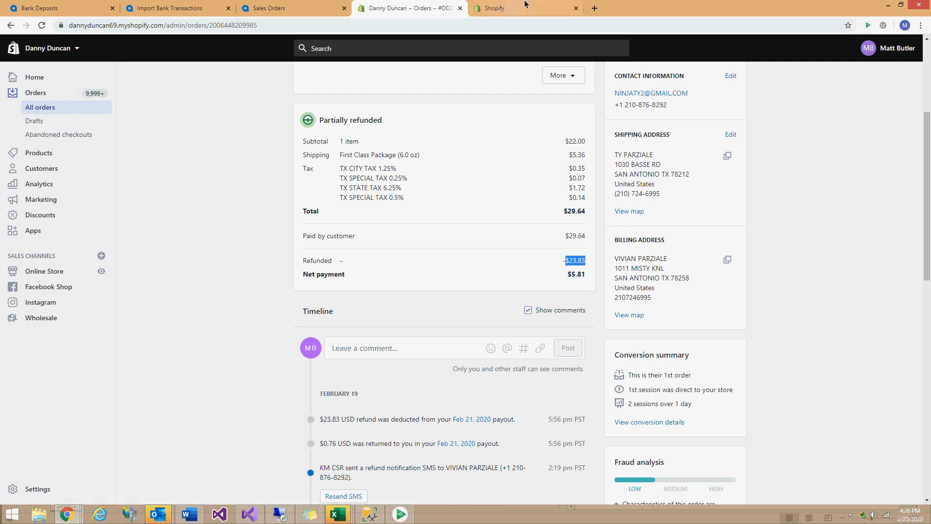
{"action": "left_click", "coordinate": [191, 6]}
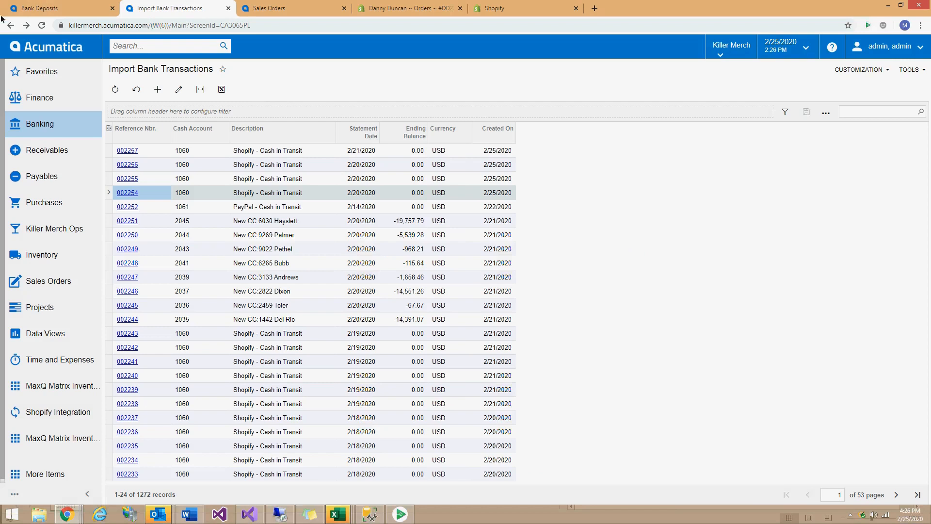
{"action": "left_click", "coordinate": [84, 10]}
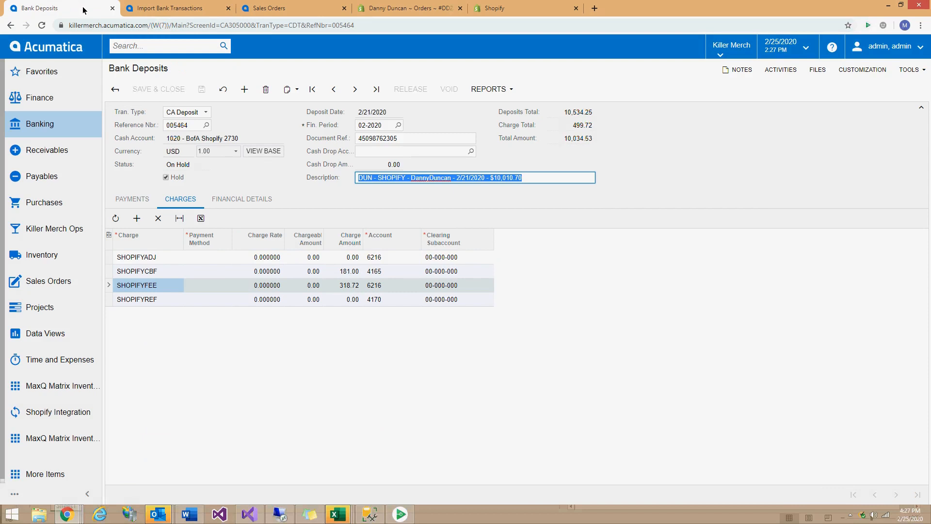
{"action": "left_click", "coordinate": [115, 89]}
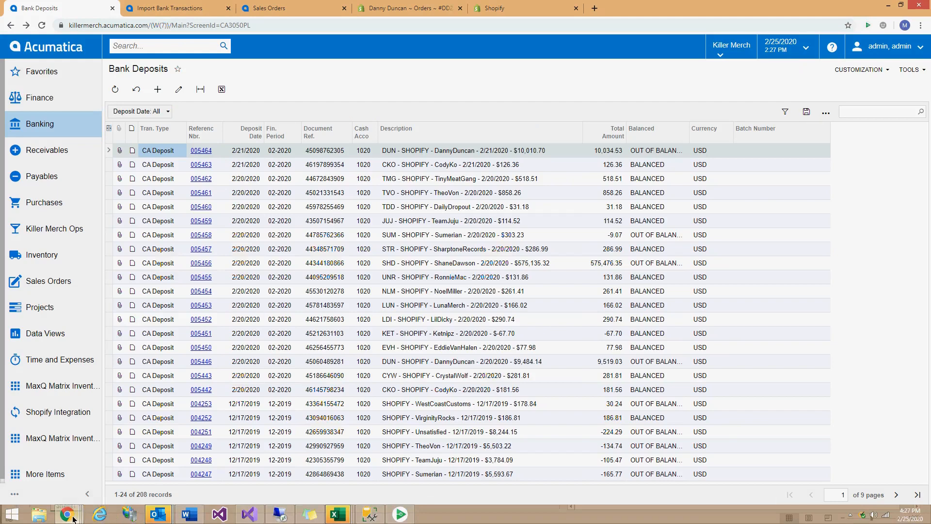
Bring the Journal Transactions window forward and maximize it.
{"action": "mouse_move", "coordinate": [73, 518]}
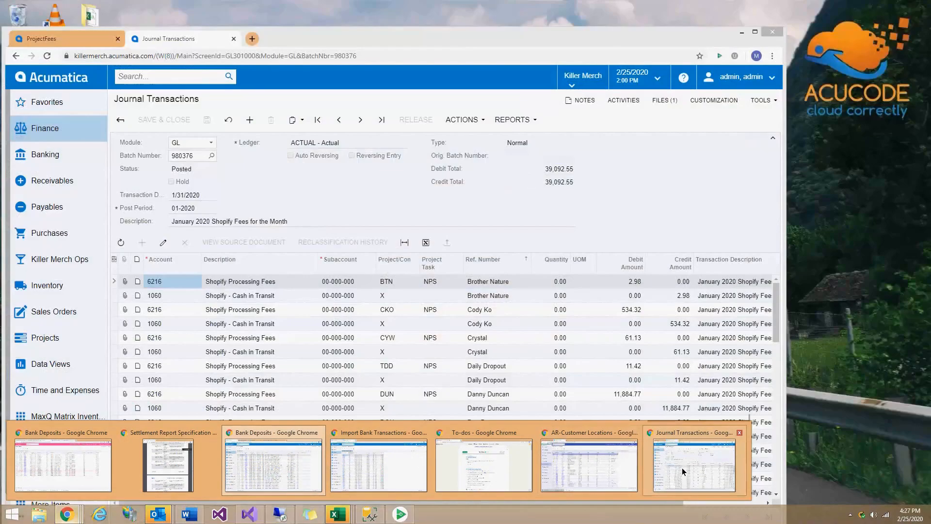
{"action": "left_click", "coordinate": [682, 467]}
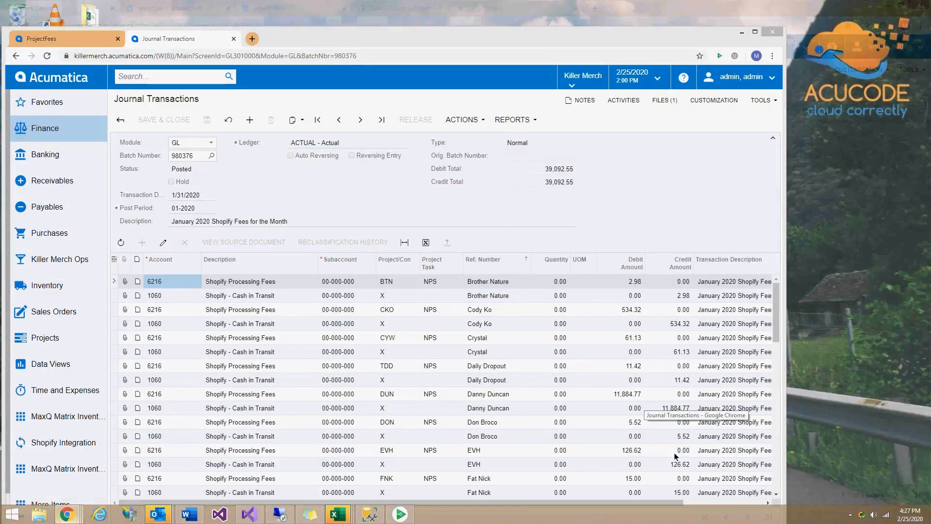
{"action": "left_click_drag", "start_coordinate": [382, 41], "coordinate": [466, 325]}
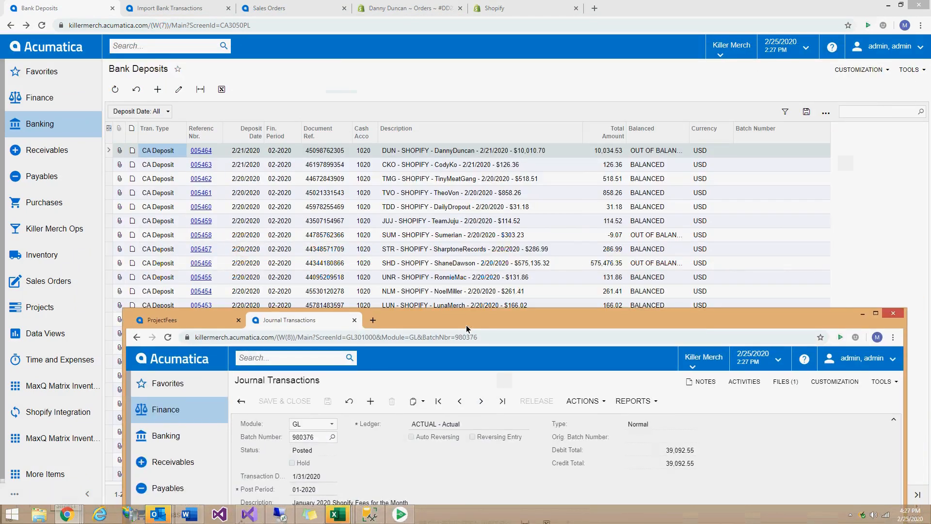
{"action": "left_click_drag", "start_coordinate": [467, 324], "coordinate": [449, 60]}
{"action": "double_click", "coordinate": [448, 59]}
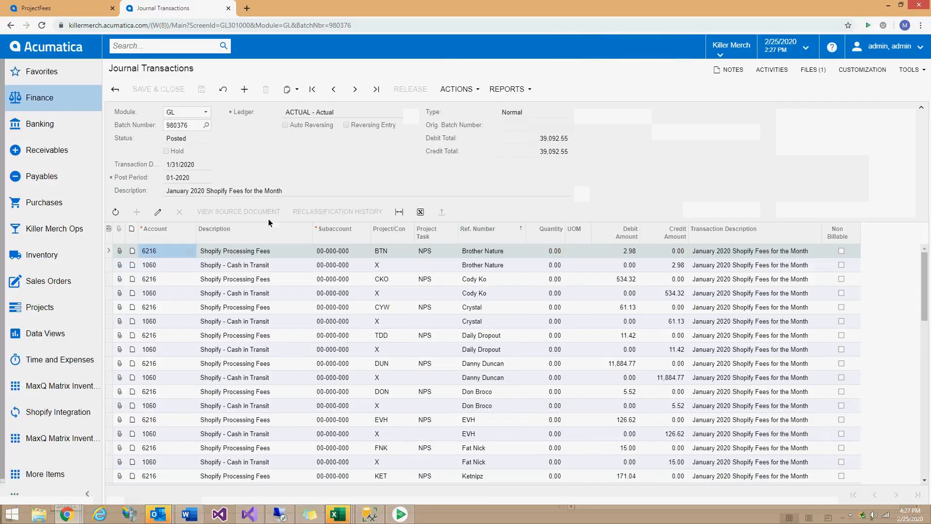
{"action": "triple_click", "coordinate": [214, 191]}
{"action": "left_click", "coordinate": [241, 294]}
{"action": "left_click", "coordinate": [243, 335]}
{"action": "left_click", "coordinate": [244, 381]}
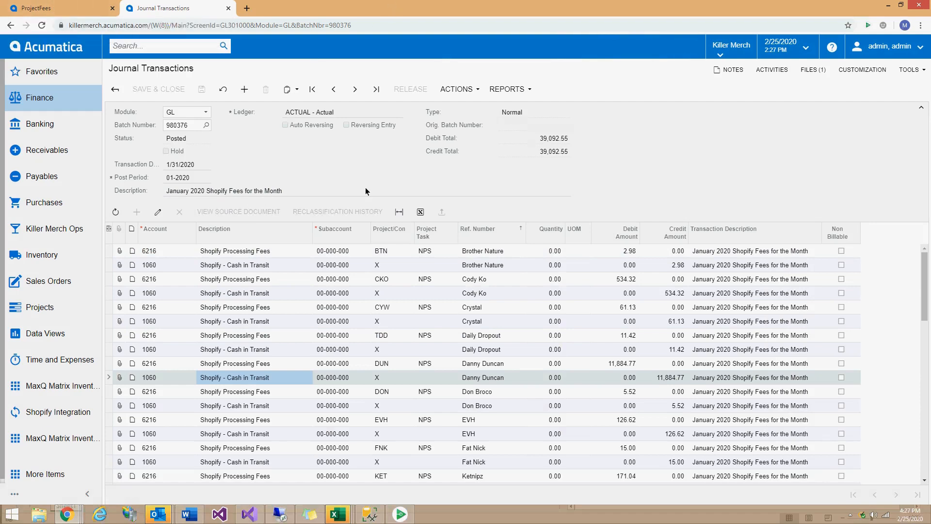
{"action": "left_click", "coordinate": [77, 7]}
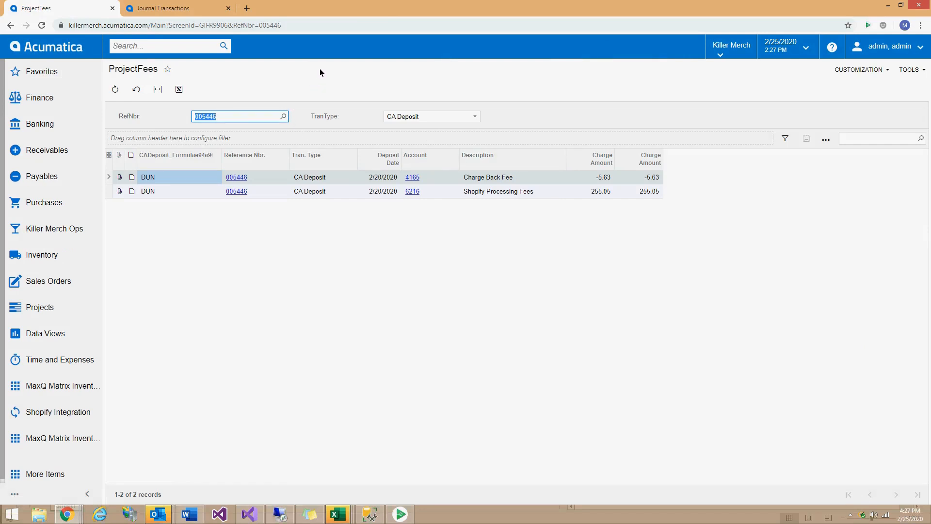
Check the RefNbr lookup for deposit 005446 and open the inquiry's CUSTOMIZATION menu.
{"action": "left_click", "coordinate": [283, 117]}
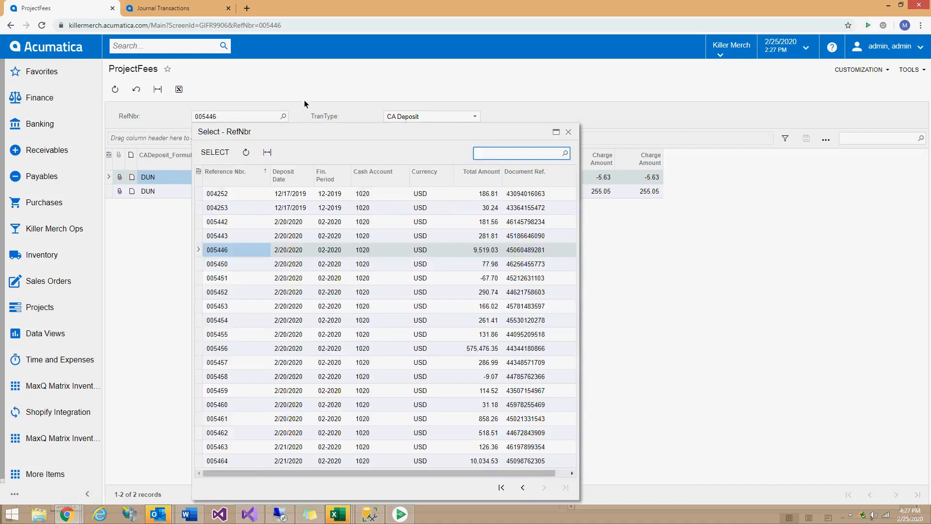
{"action": "left_click", "coordinate": [317, 78]}
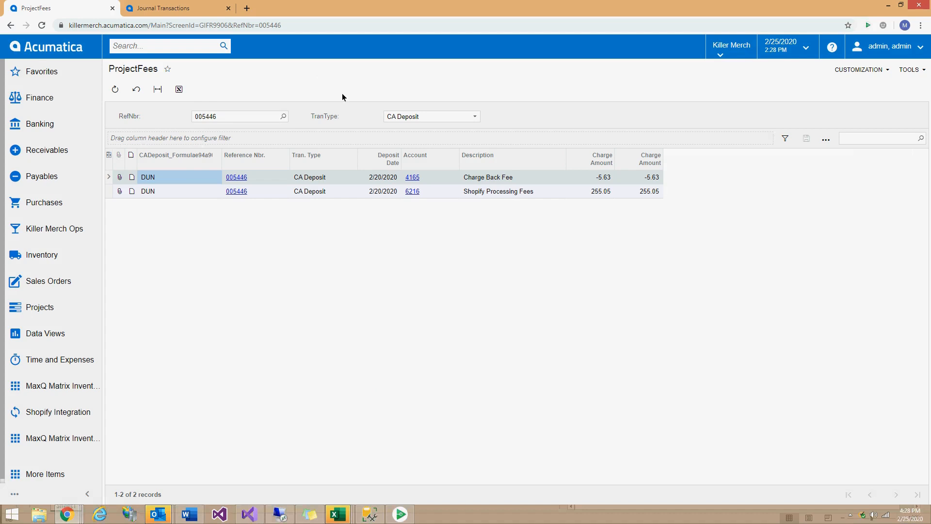
{"action": "left_click", "coordinate": [862, 69]}
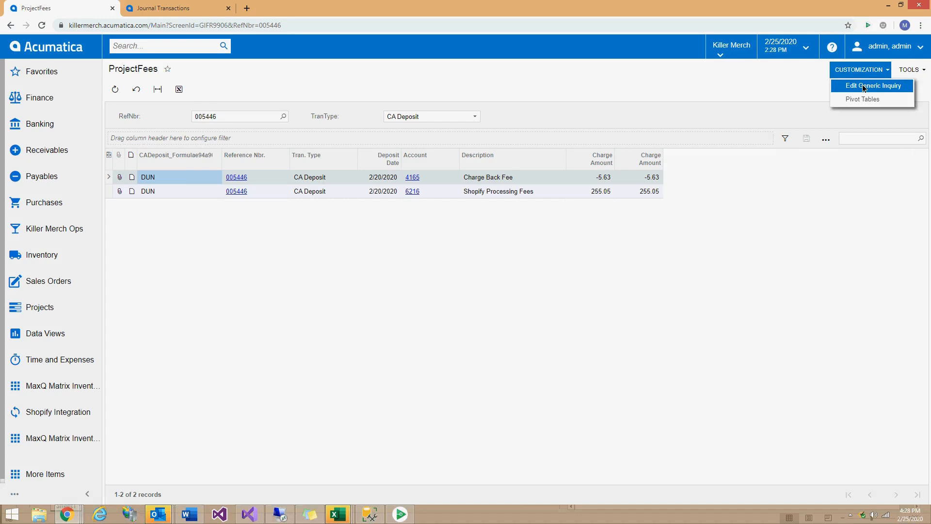
Open ACU-ProjectFees in Edit Generic Inquiry, then minimize it to reveal the Bank Deposits list.
{"action": "left_click", "coordinate": [863, 87]}
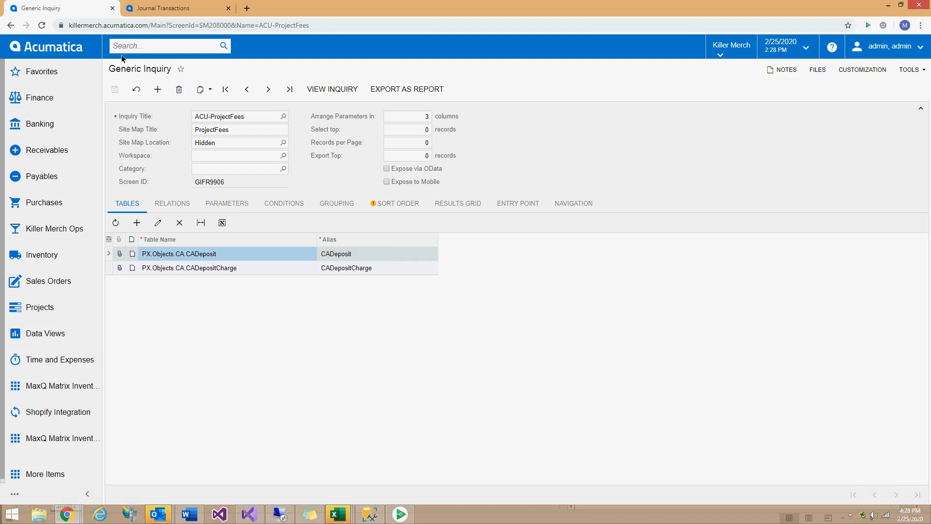
{"action": "left_click", "coordinate": [887, 6]}
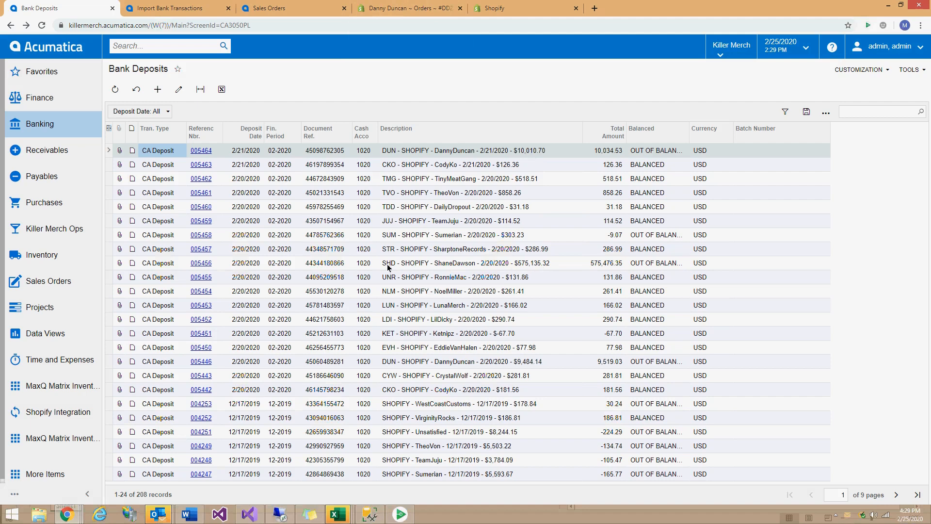
Open bank deposit 005456 to review its totals, then switch to the Import Bank Transactions list.
{"action": "left_click", "coordinate": [202, 262]}
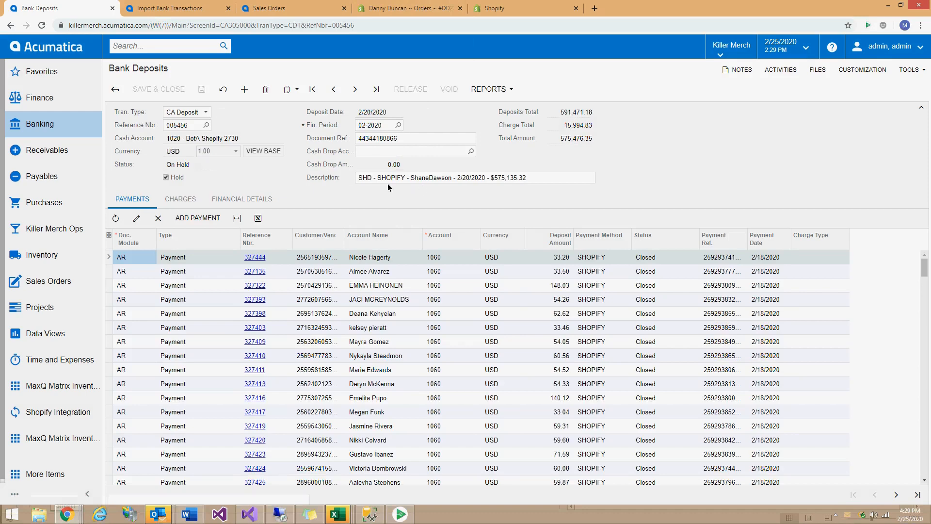
{"action": "left_click", "coordinate": [167, 9]}
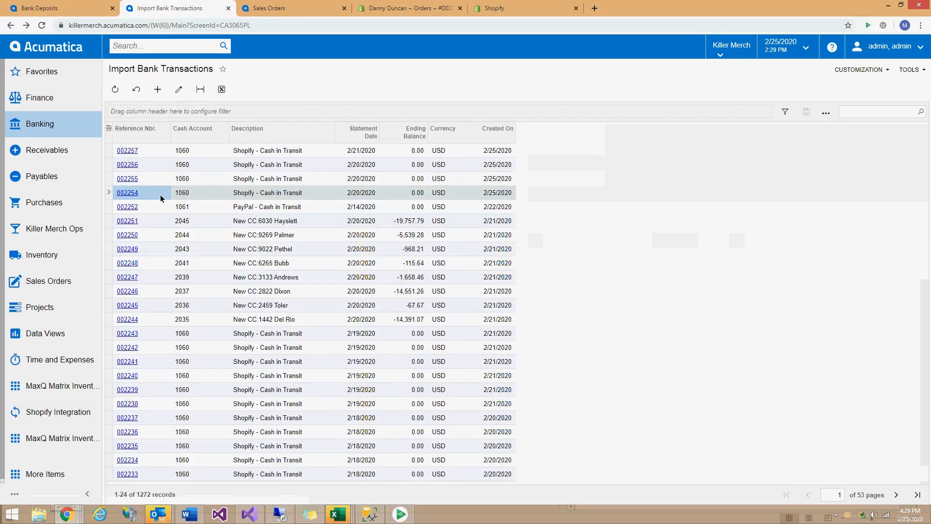
Open statement 002255 and copy the Shopify order link from the 105.00 refund's description.
{"action": "left_click", "coordinate": [125, 182]}
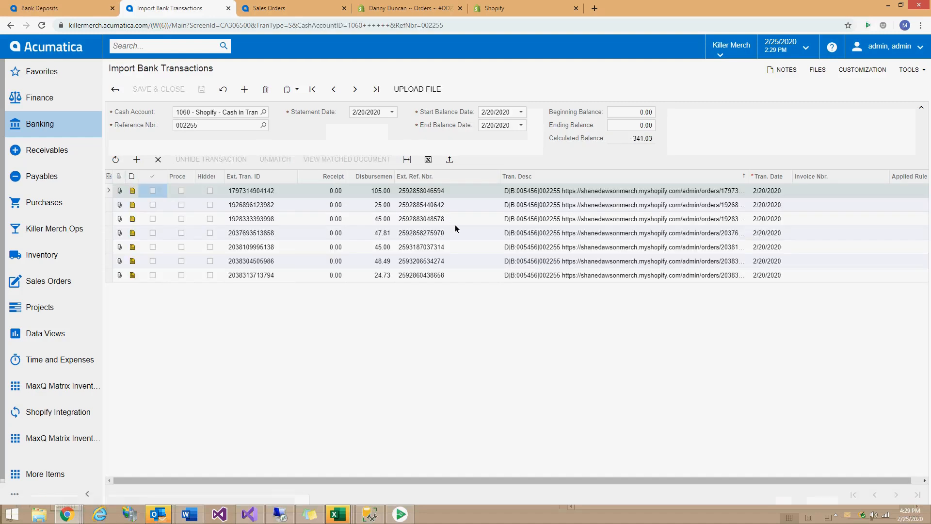
{"action": "left_click", "coordinate": [417, 191]}
{"action": "left_click", "coordinate": [417, 192]}
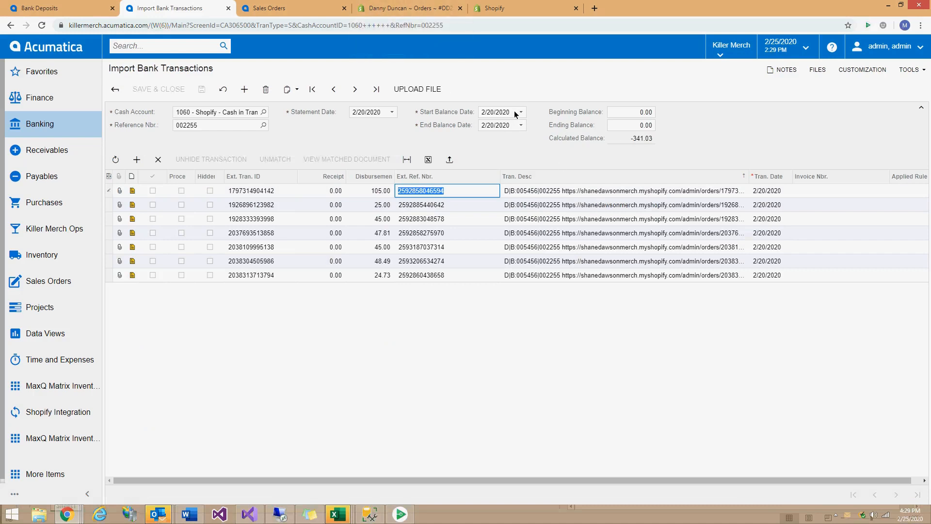
{"action": "left_click", "coordinate": [582, 196]}
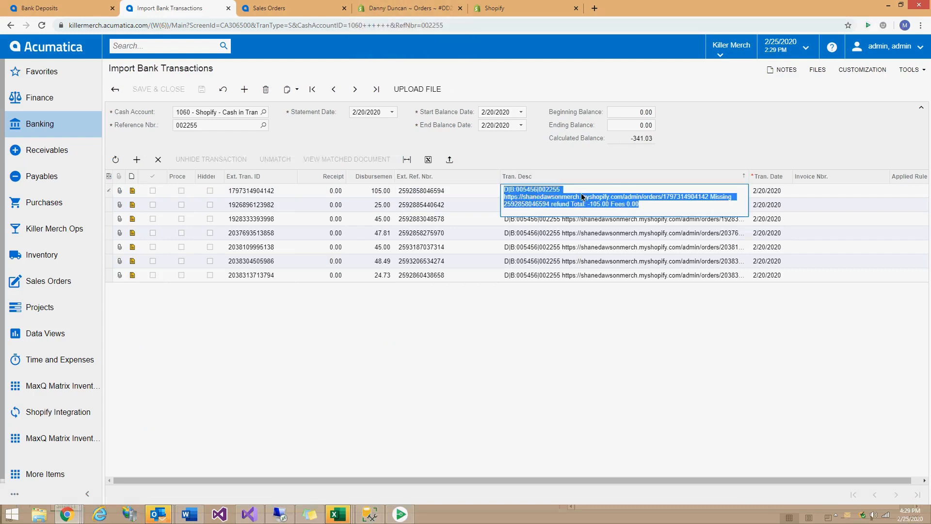
{"action": "left_click", "coordinate": [709, 198]}
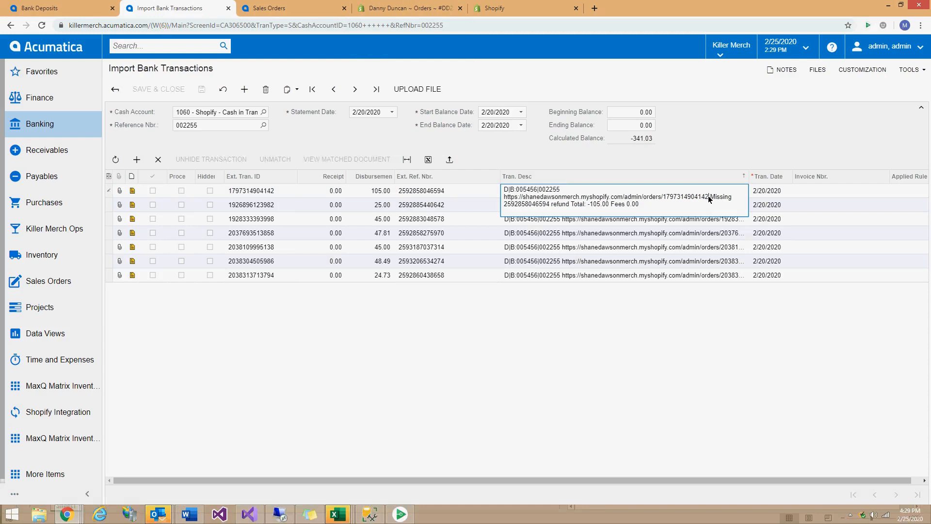
{"action": "left_click_drag", "start_coordinate": [708, 195], "coordinate": [502, 204]}
{"action": "key", "text": "ctrl+c"}
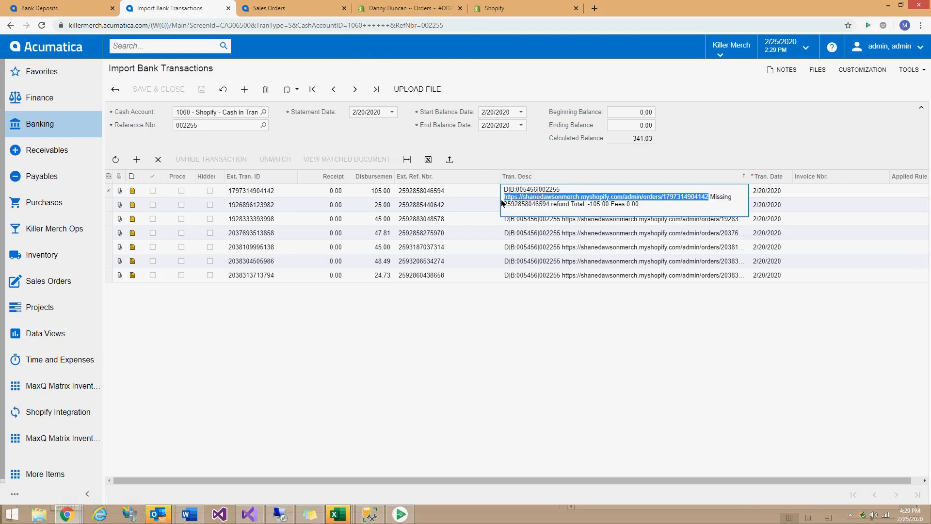
{"action": "left_click", "coordinate": [377, 11]}
{"action": "left_click", "coordinate": [359, 25]}
{"action": "key", "text": "ctrl+v"}
{"action": "key", "text": "Return"}
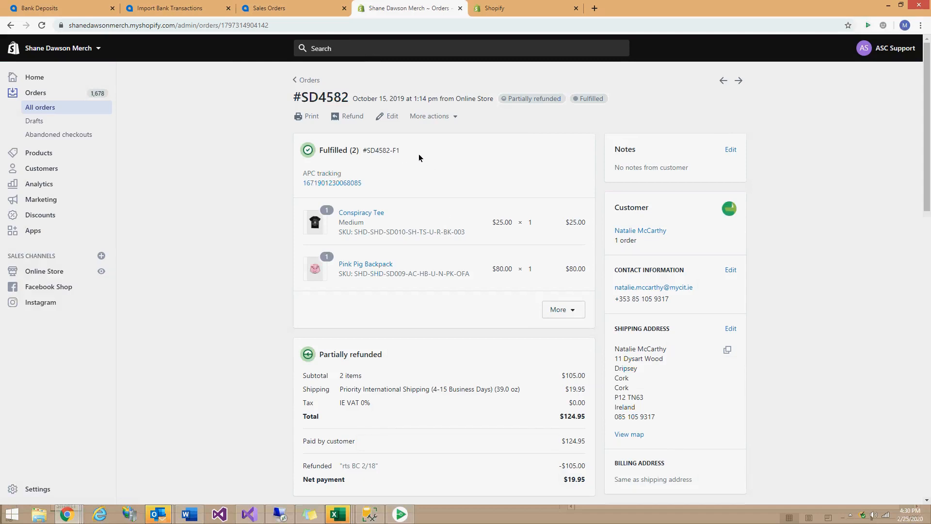
{"action": "scroll", "coordinate": [419, 157], "scroll_direction": "down", "scroll_amount": 7}
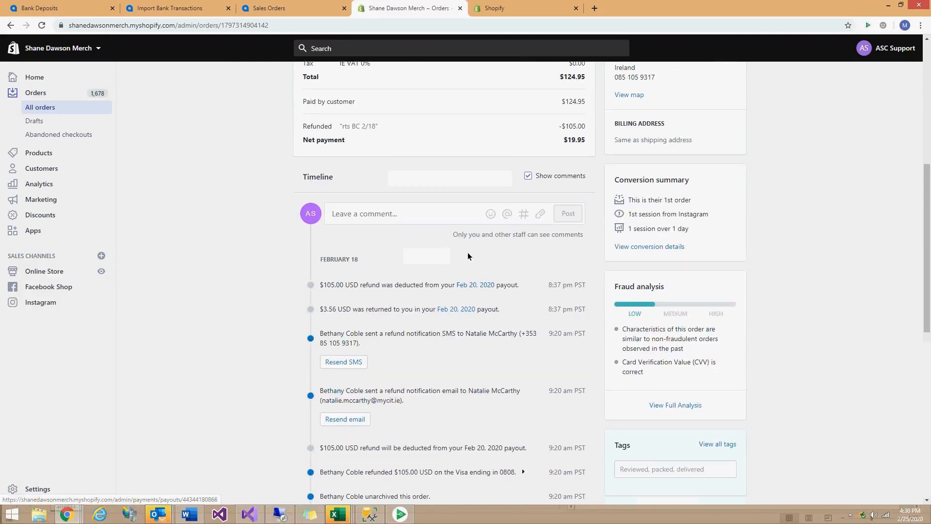
{"action": "left_click", "coordinate": [470, 285]}
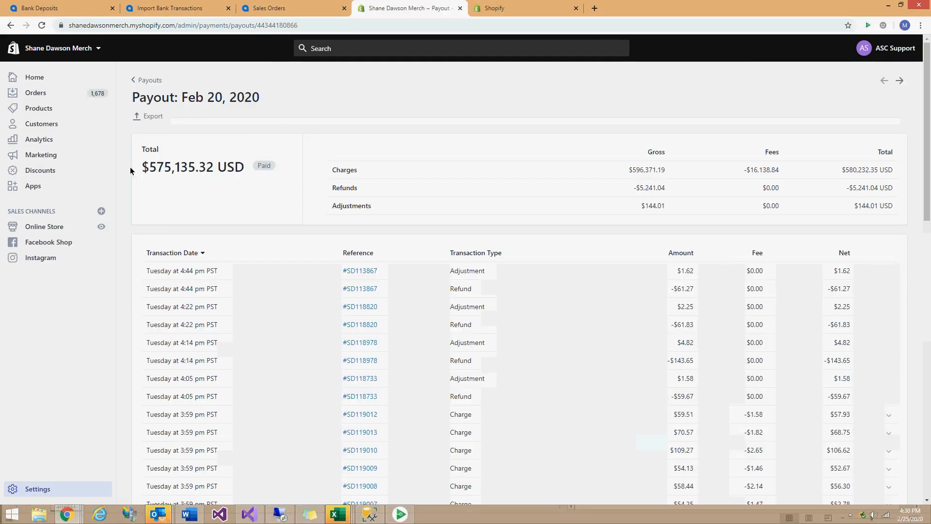
Select the $575,135.32 payout total and move deposit 005456 into its own left-half window.
{"action": "left_click_drag", "start_coordinate": [148, 170], "coordinate": [213, 168]}
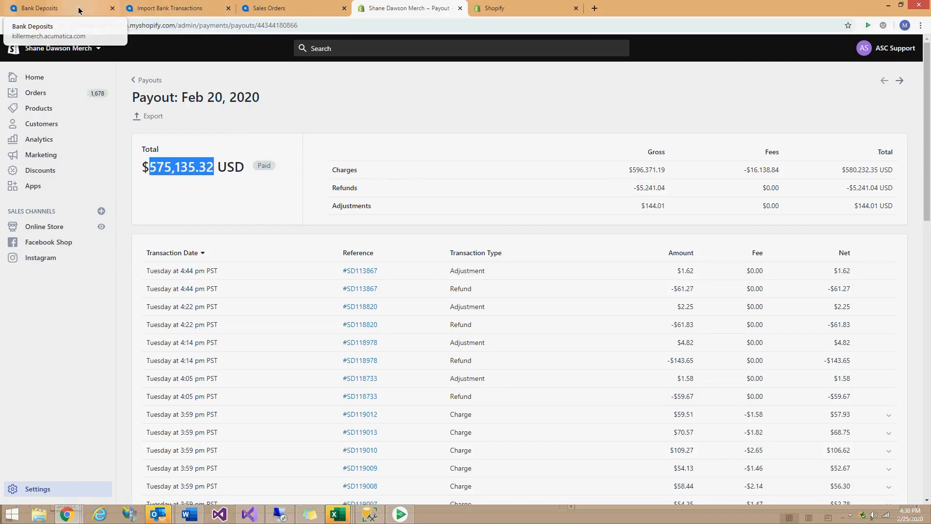
{"action": "left_click_drag", "start_coordinate": [56, 9], "coordinate": [270, 30]}
{"action": "double_click", "coordinate": [376, 7]}
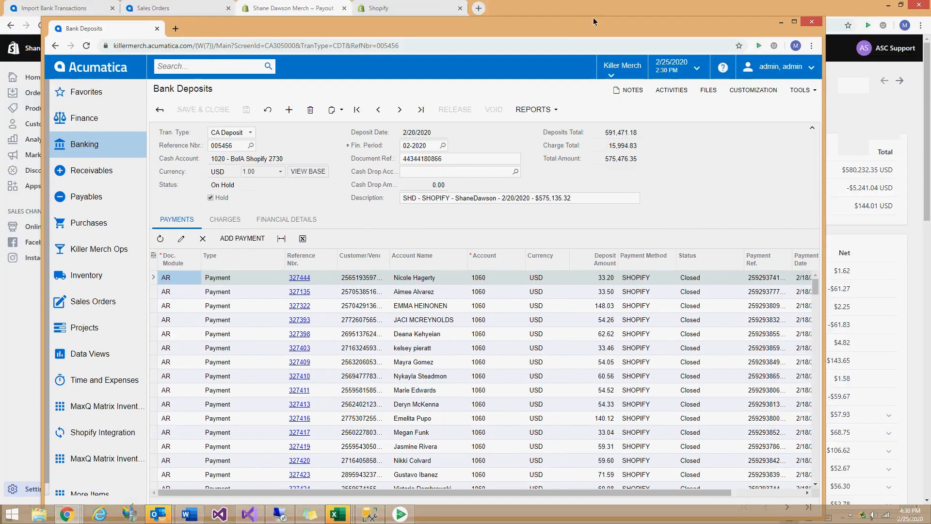
{"action": "left_click_drag", "start_coordinate": [603, 28], "coordinate": [553, 12]}
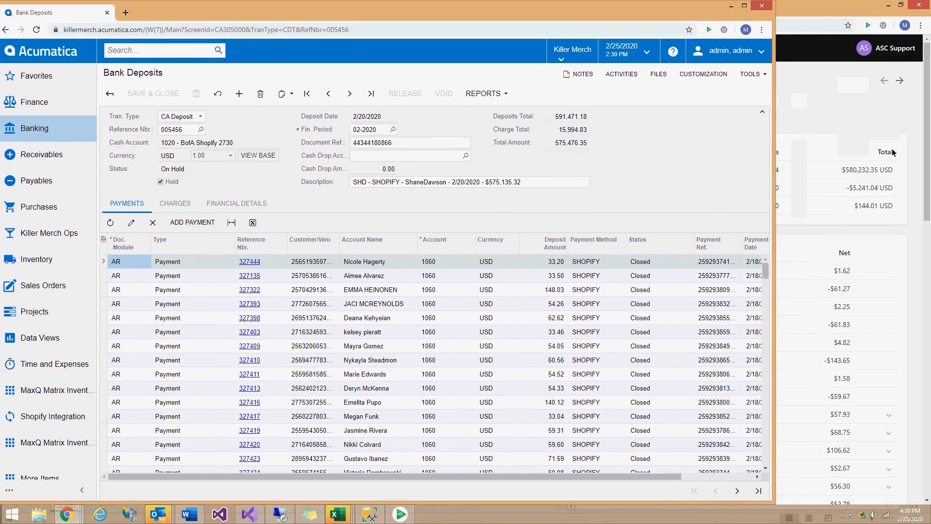
{"action": "left_click_drag", "start_coordinate": [777, 185], "coordinate": [460, 186]}
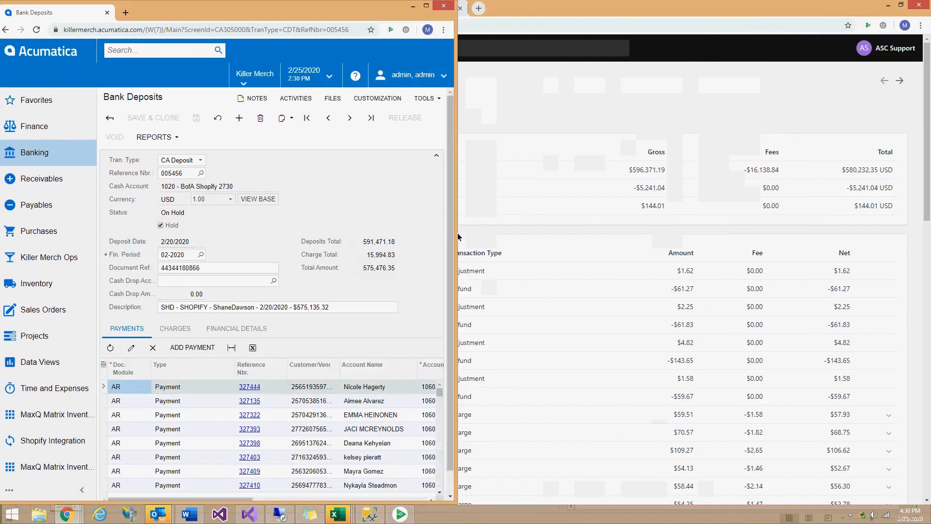
Detach the Shopify payout into its own window sized to the right half of the screen.
{"action": "left_click", "coordinate": [601, 14]}
{"action": "left_click_drag", "start_coordinate": [318, 11], "coordinate": [324, 36]}
{"action": "double_click", "coordinate": [370, 10]}
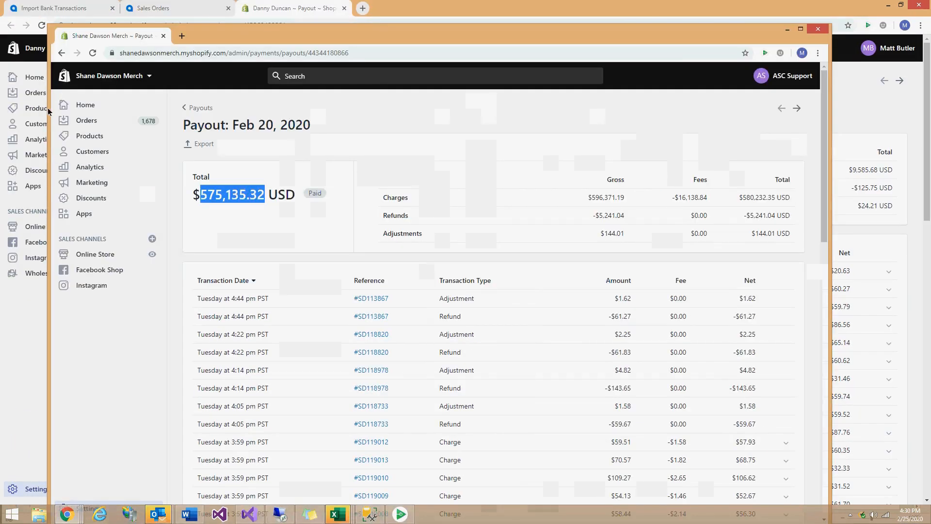
{"action": "left_click_drag", "start_coordinate": [50, 115], "coordinate": [262, 115]}
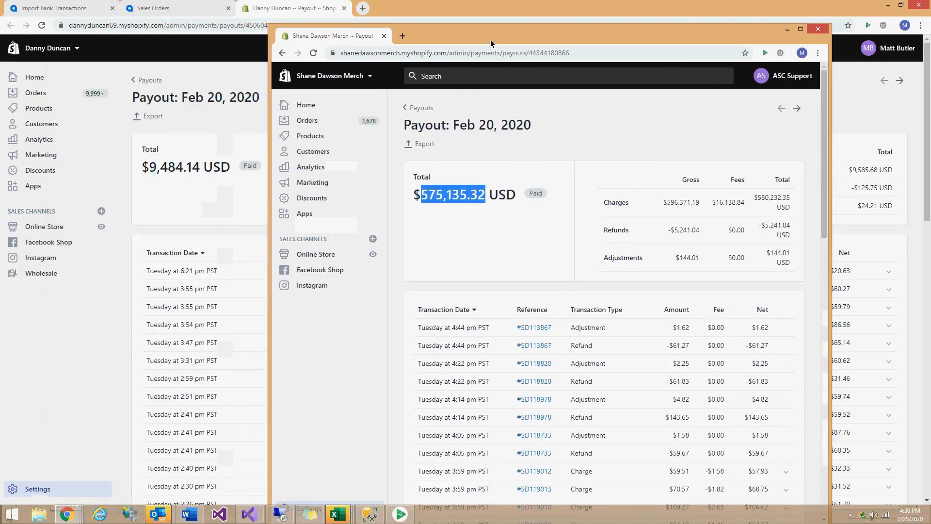
{"action": "left_click_drag", "start_coordinate": [491, 36], "coordinate": [597, 16]}
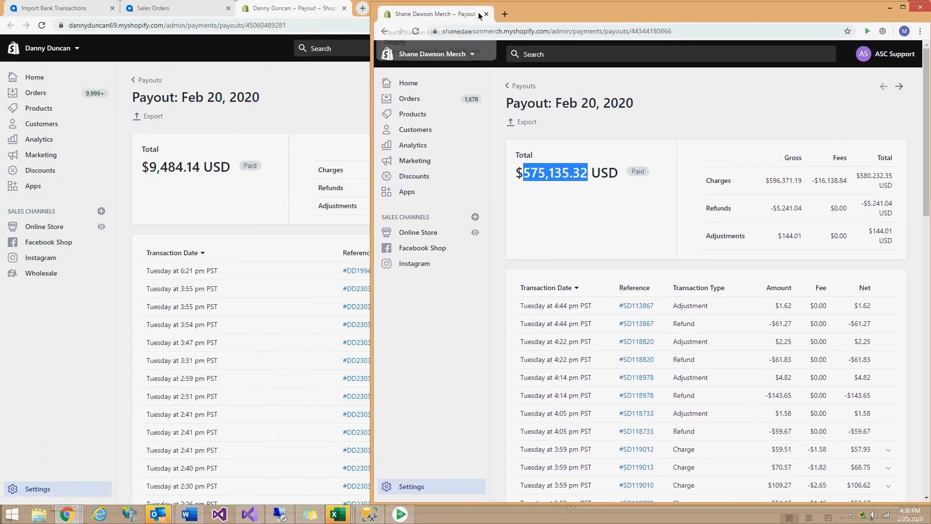
{"action": "left_click_drag", "start_coordinate": [374, 155], "coordinate": [435, 170]}
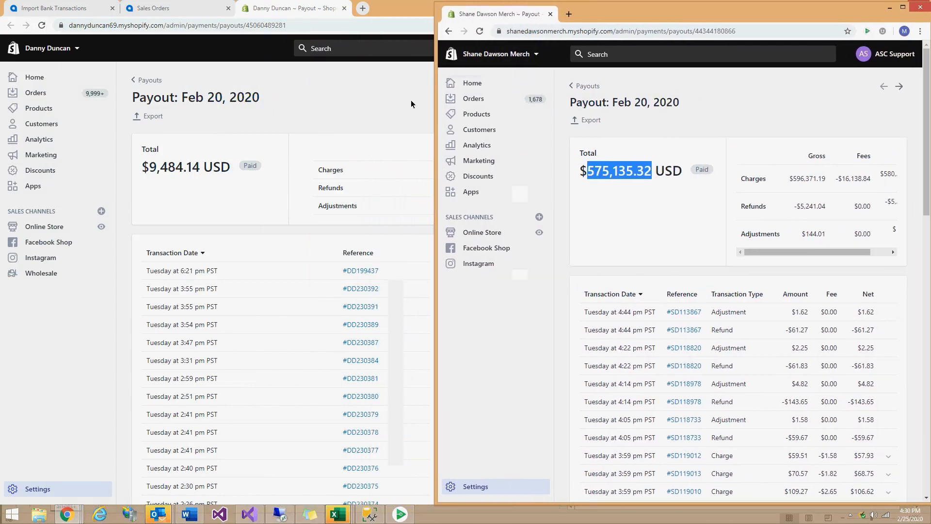
Move the sales order window out of the way and bring deposit 005456 back to the front.
{"action": "left_click", "coordinate": [84, 9]}
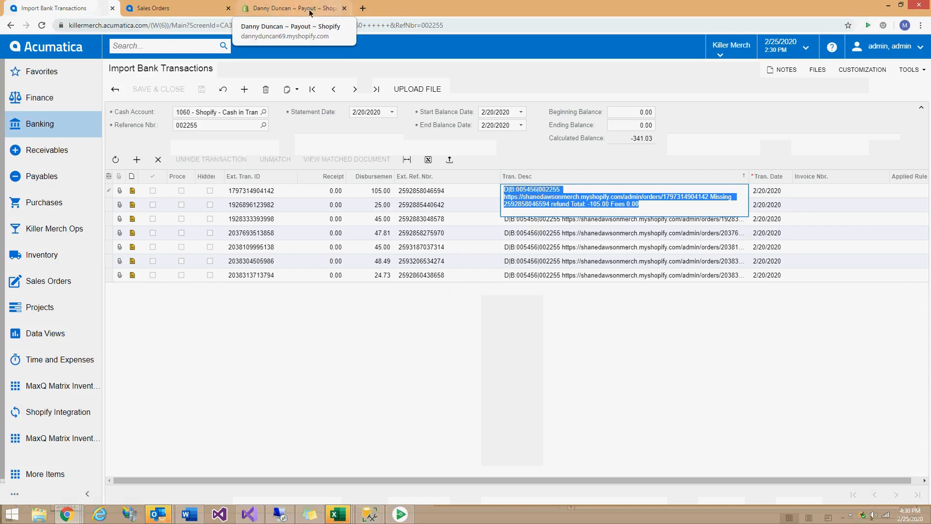
{"action": "left_click", "coordinate": [164, 14]}
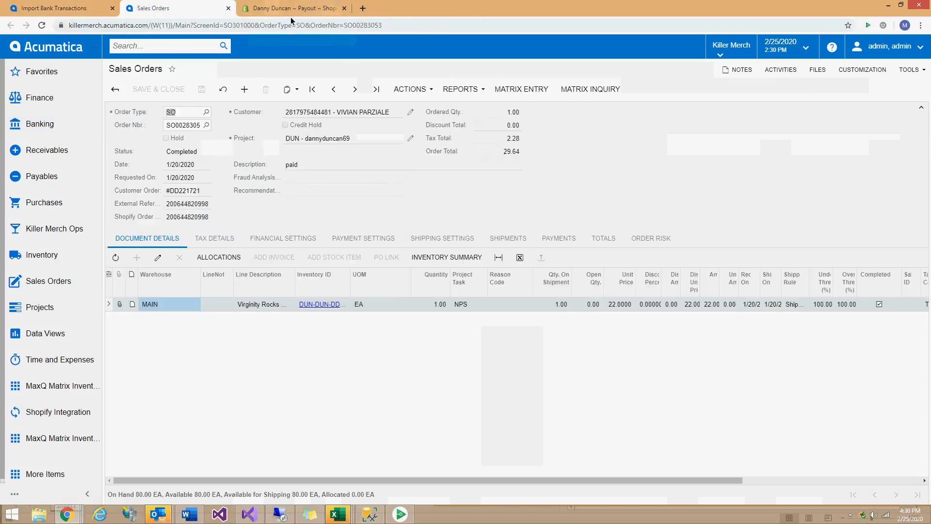
{"action": "double_click", "coordinate": [568, 12]}
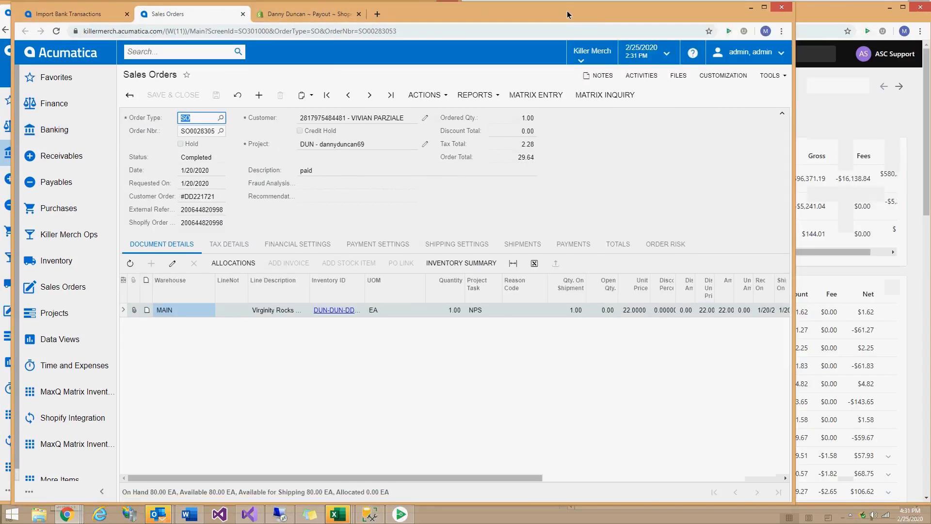
{"action": "left_click_drag", "start_coordinate": [568, 12], "coordinate": [540, 224]}
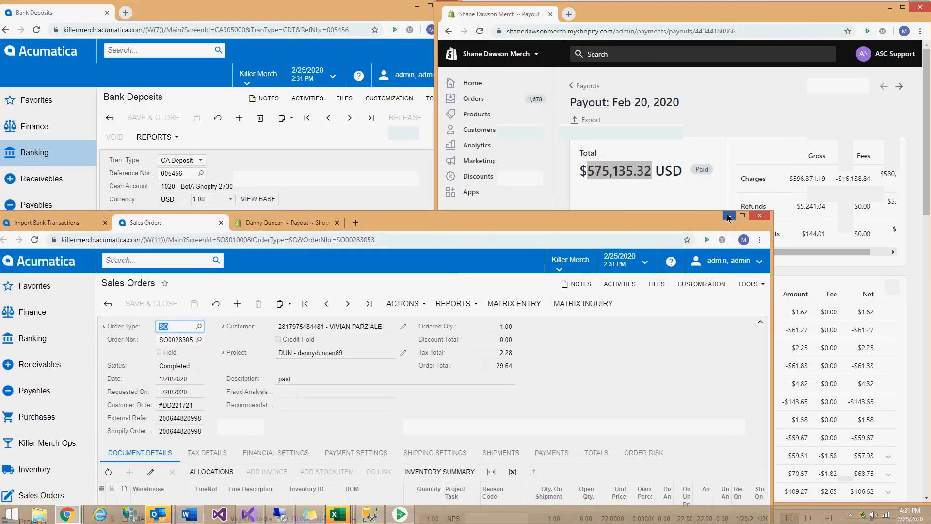
{"action": "left_click", "coordinate": [728, 215]}
{"action": "left_click", "coordinate": [349, 10]}
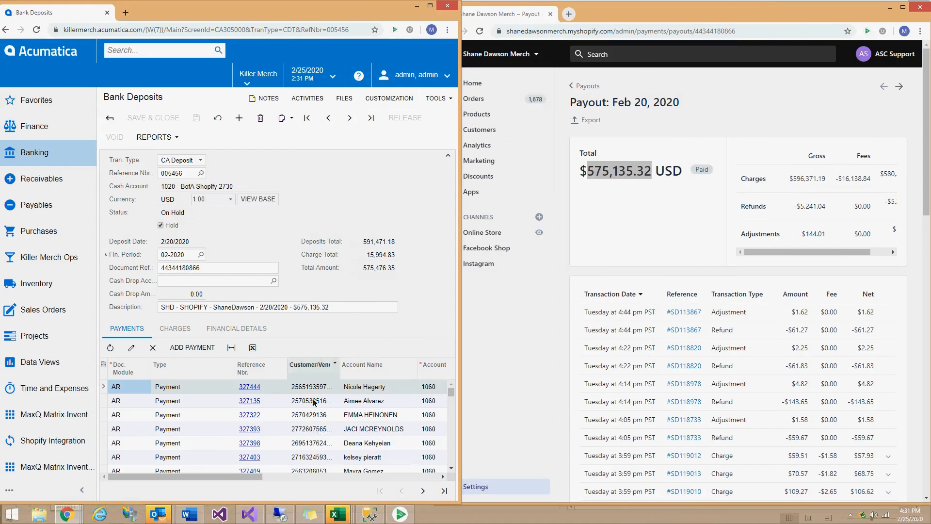
Show deposit 005456's charges, compare them with the payout's 16,138.84 fees, then bring up statement 000882.
{"action": "left_click", "coordinate": [185, 329]}
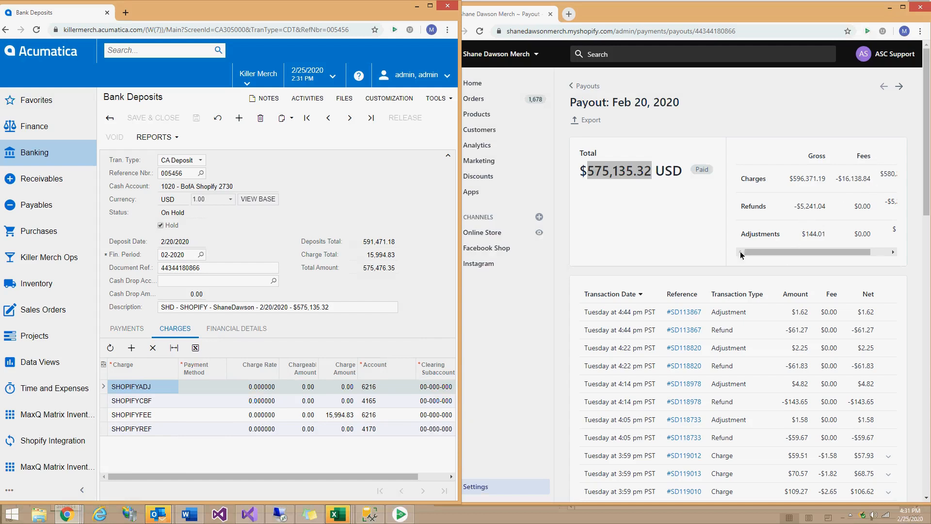
{"action": "left_click", "coordinate": [557, 111]}
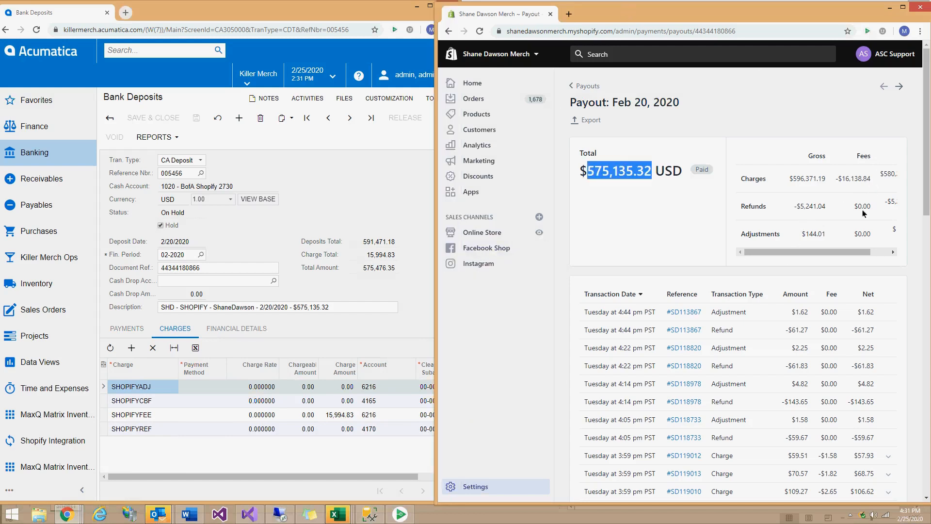
{"action": "left_click_drag", "start_coordinate": [852, 253], "coordinate": [886, 264]}
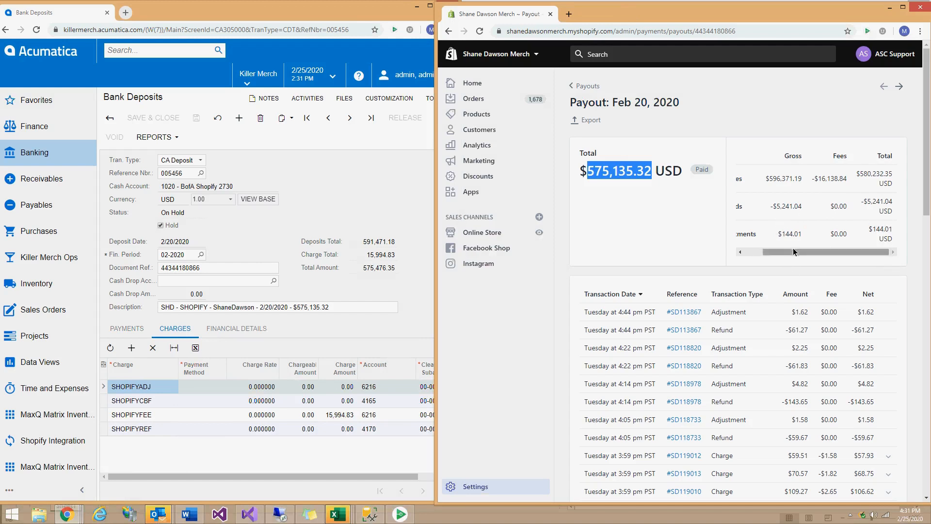
{"action": "left_click_drag", "start_coordinate": [792, 250], "coordinate": [842, 250]}
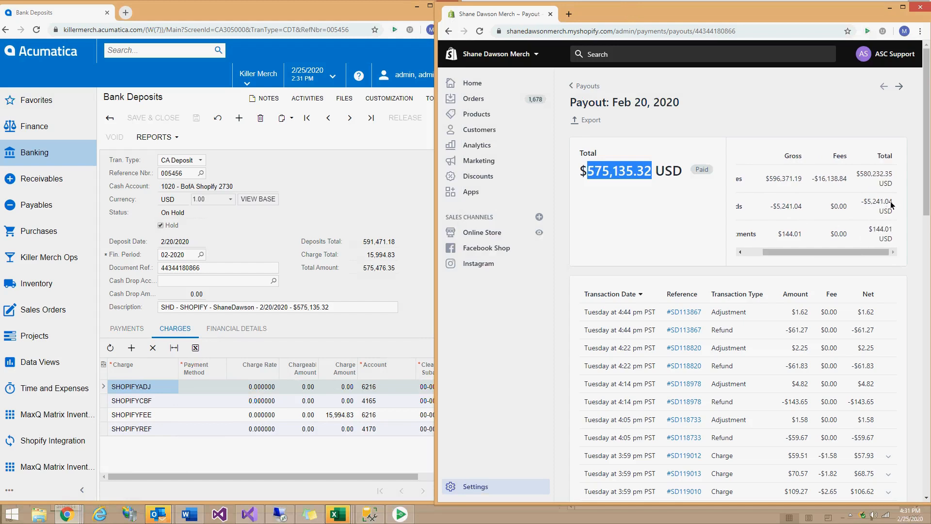
{"action": "double_click", "coordinate": [839, 179]}
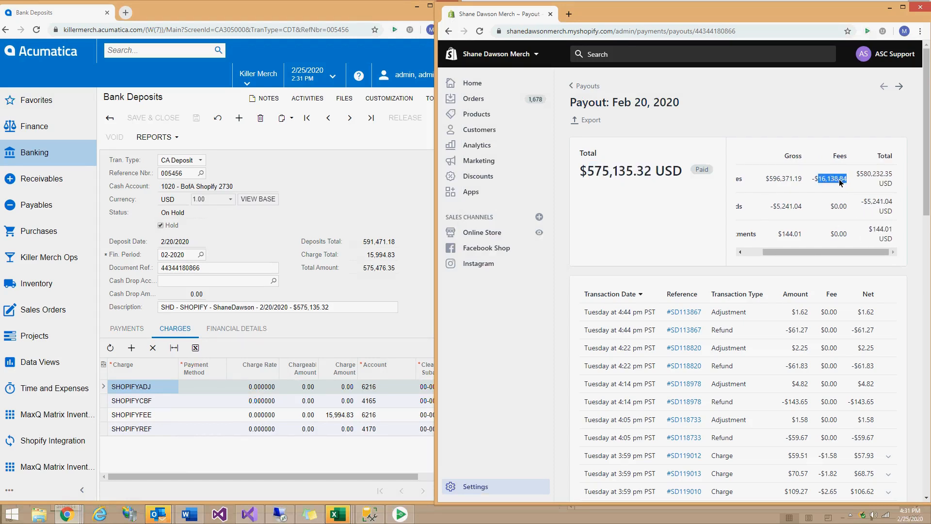
{"action": "left_click_drag", "start_coordinate": [812, 254], "coordinate": [795, 252]}
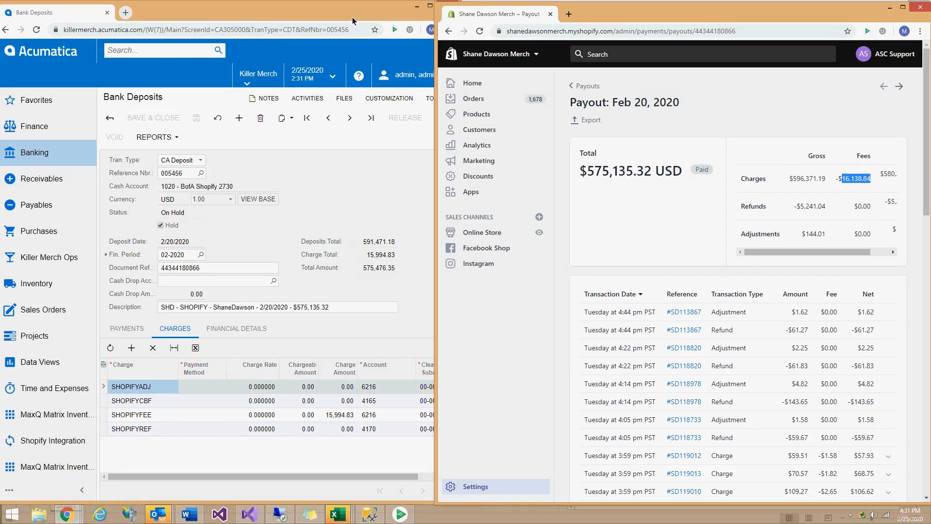
{"action": "left_click_drag", "start_coordinate": [352, 21], "coordinate": [389, 214]}
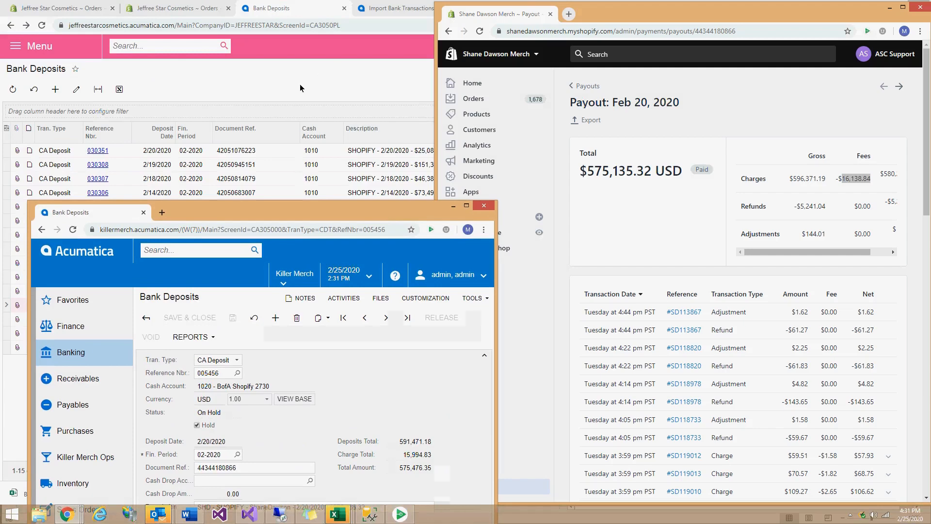
{"action": "left_click", "coordinate": [377, 10]}
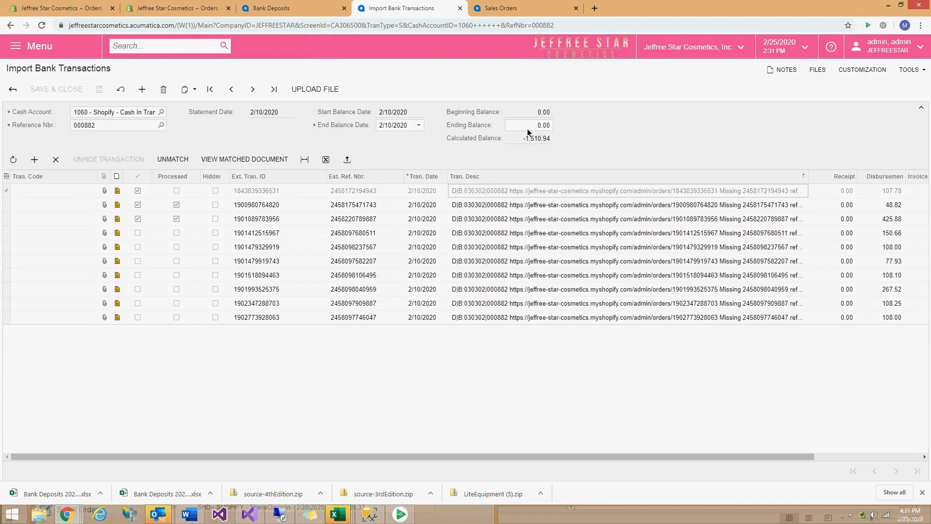
Minimize the Import Bank Transactions window and switch to the other Import Bank Transactions window.
{"action": "left_click", "coordinate": [893, 6]}
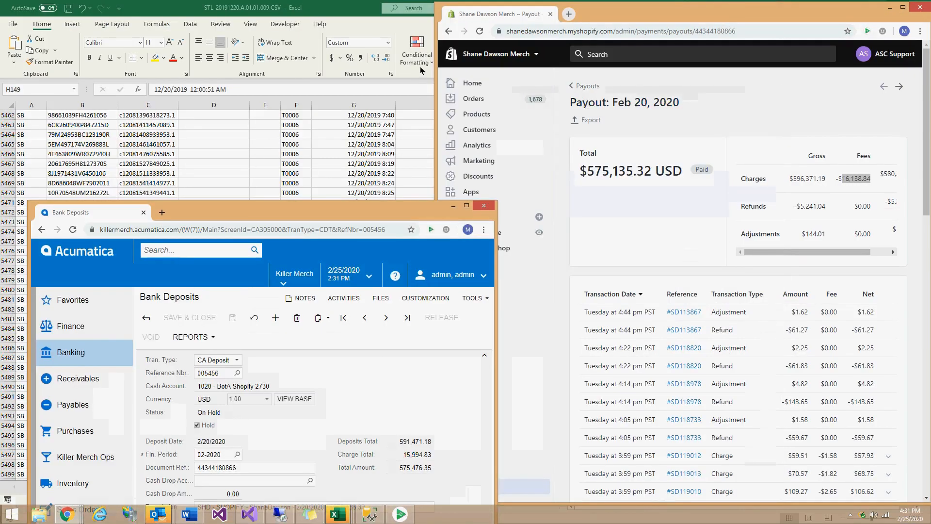
{"action": "left_click", "coordinate": [69, 514]}
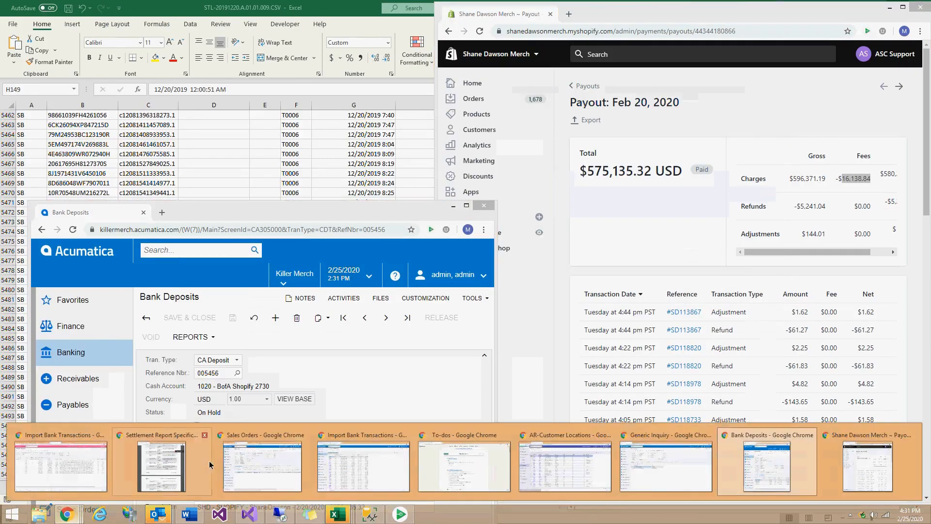
{"action": "mouse_move", "coordinate": [706, 465]}
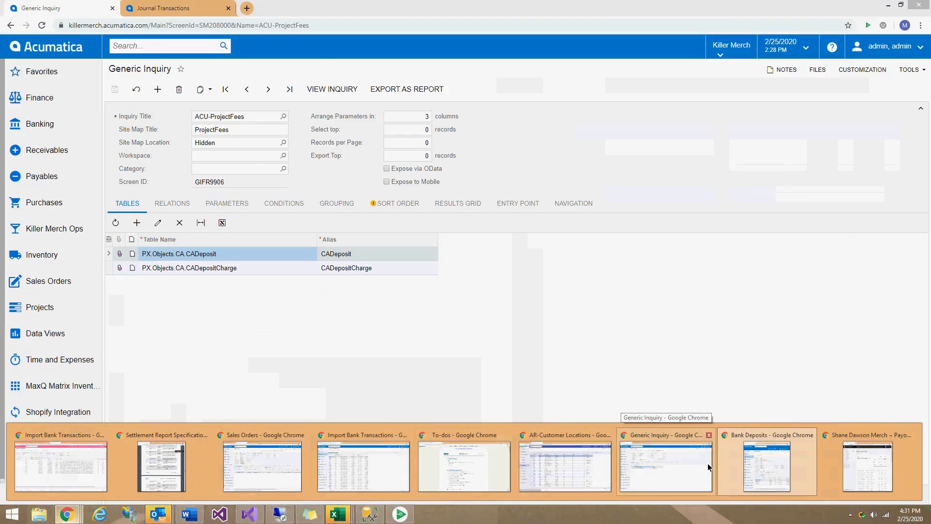
{"action": "mouse_move", "coordinate": [459, 459]}
{"action": "mouse_move", "coordinate": [379, 458]}
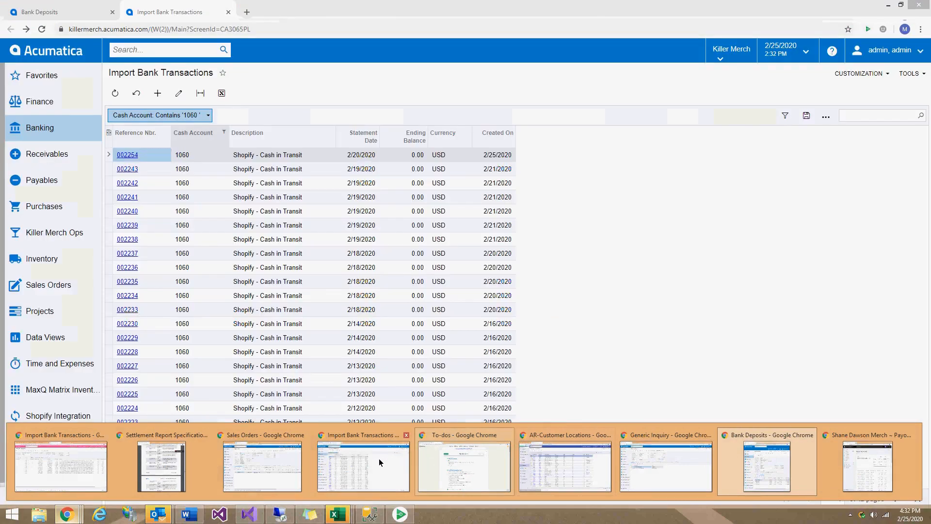
{"action": "left_click", "coordinate": [328, 467]}
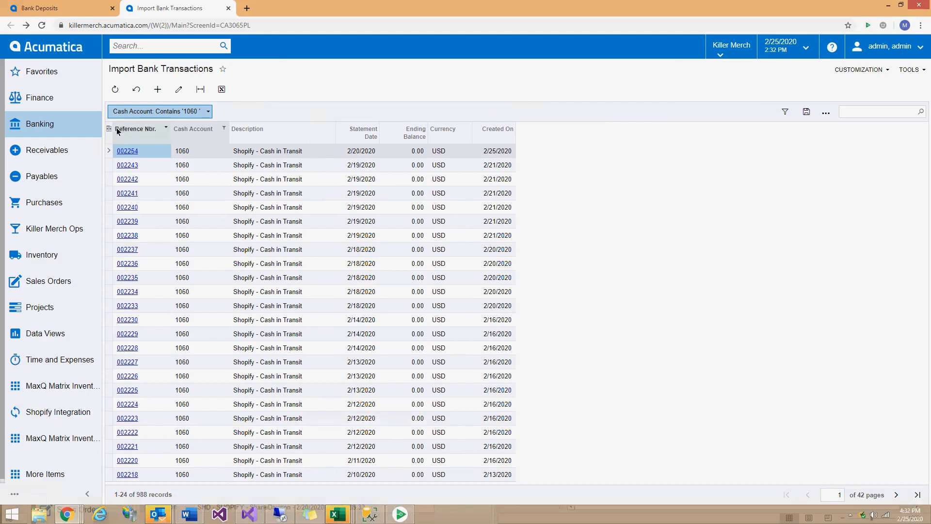
Close the expired Import Bank Transactions window and raise the Bank Deposits window to the top.
{"action": "left_click", "coordinate": [117, 90]}
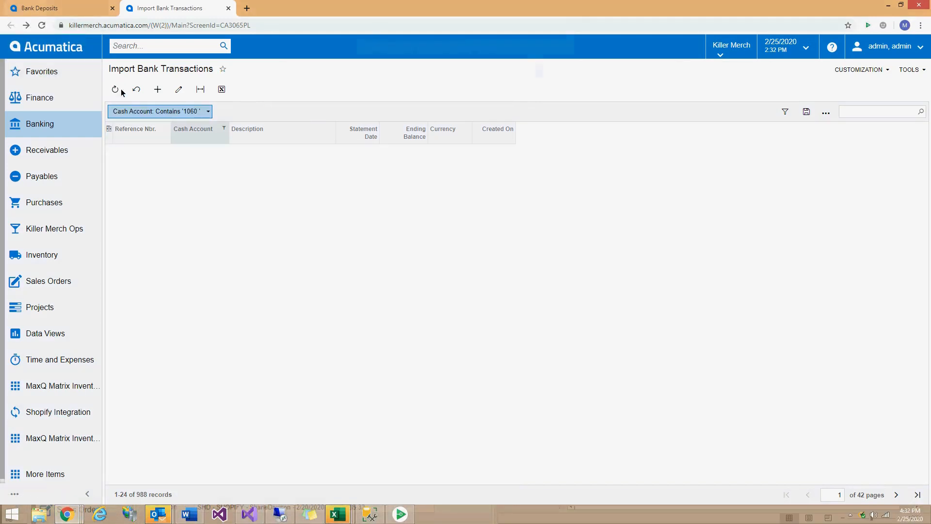
{"action": "left_click", "coordinate": [553, 84]}
{"action": "left_click", "coordinate": [926, 5]}
{"action": "left_click_drag", "start_coordinate": [327, 219], "coordinate": [320, 21]}
Check the imported statement's -341.03 calculated balance, moving the other windows aside.
{"action": "mouse_move", "coordinate": [60, 515]}
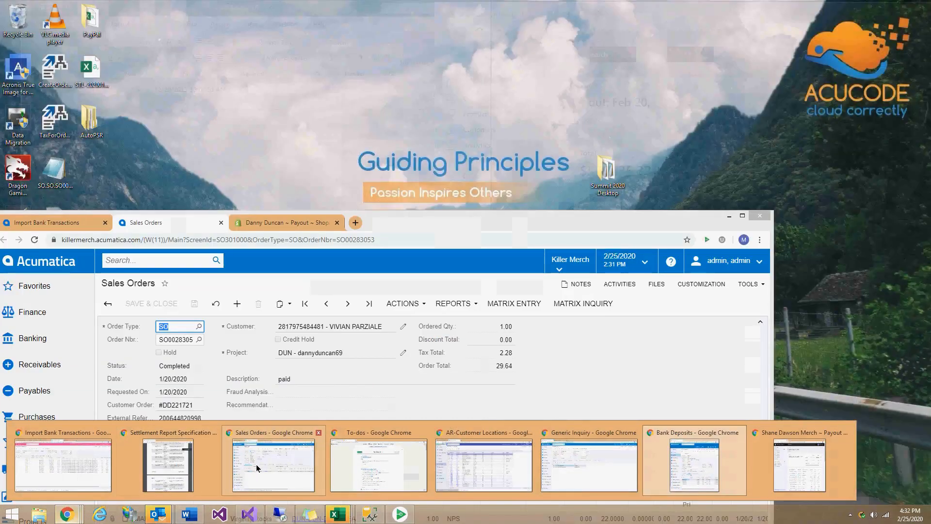
{"action": "left_click", "coordinate": [256, 464]}
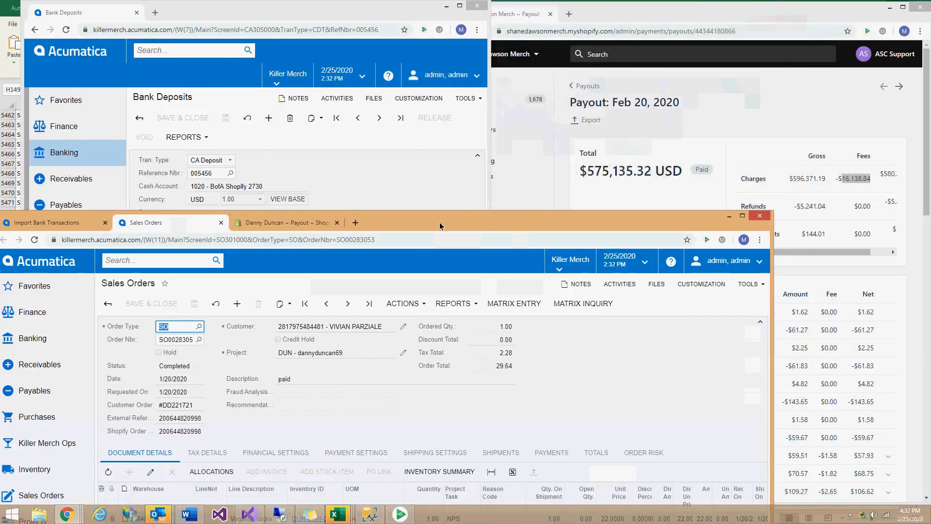
{"action": "left_click_drag", "start_coordinate": [439, 222], "coordinate": [464, 19]}
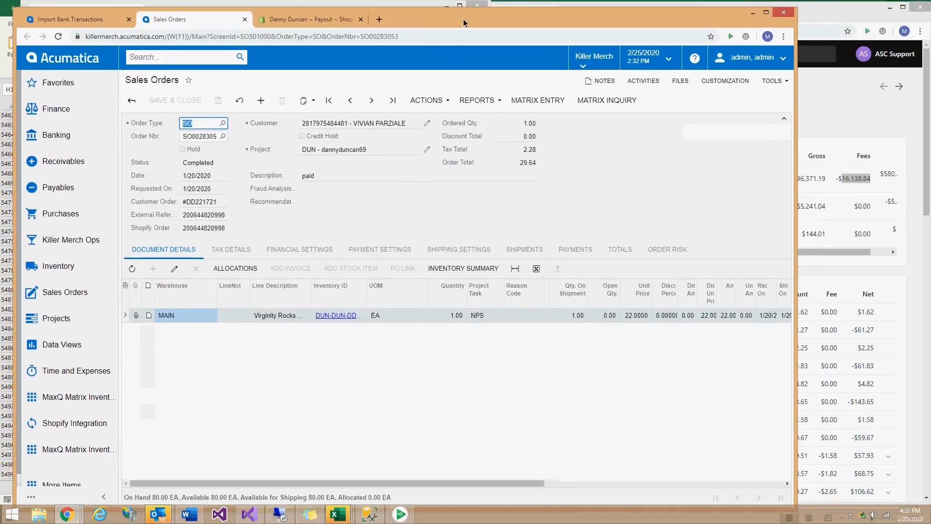
{"action": "left_click", "coordinate": [71, 19]}
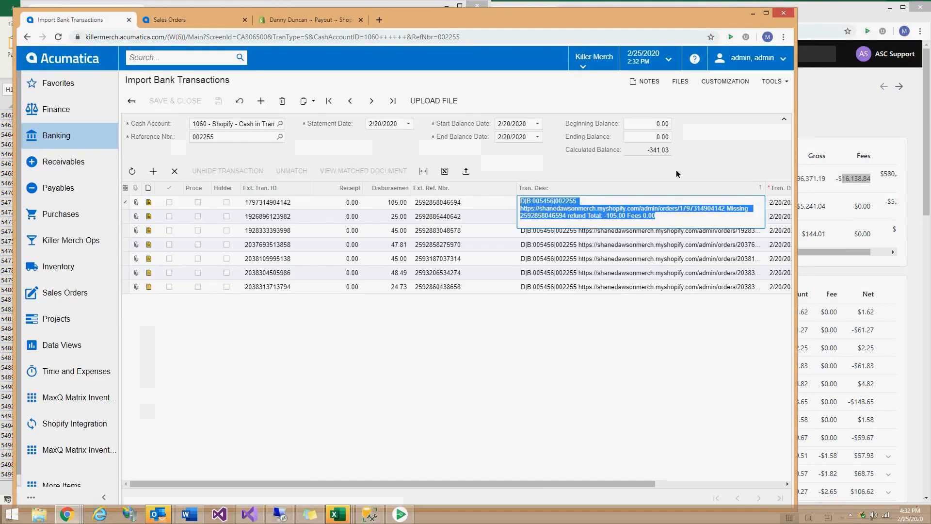
{"action": "left_click_drag", "start_coordinate": [671, 151], "coordinate": [650, 155]}
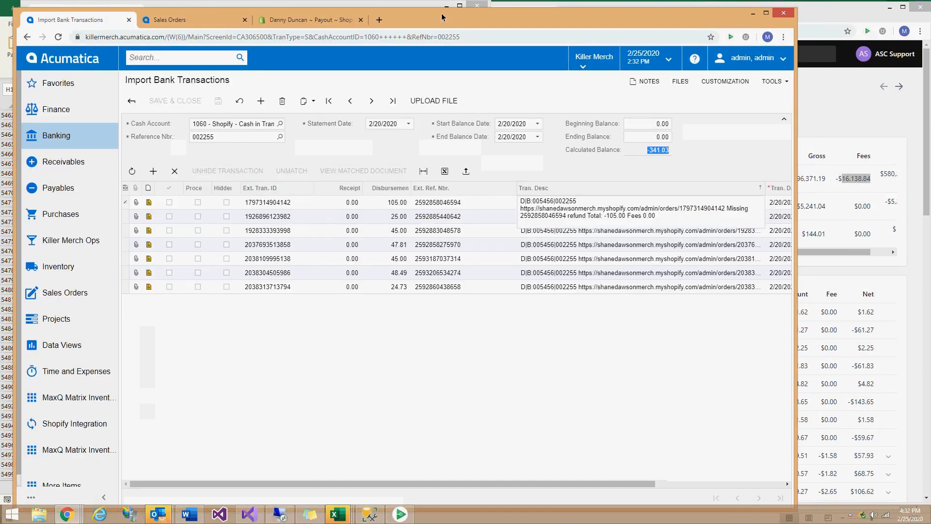
{"action": "left_click_drag", "start_coordinate": [591, 20], "coordinate": [583, 383]}
Enter a 341.03 Charge Amount on deposit 005456's SHOPIFYADJ charge line.
{"action": "left_click", "coordinate": [403, 33]}
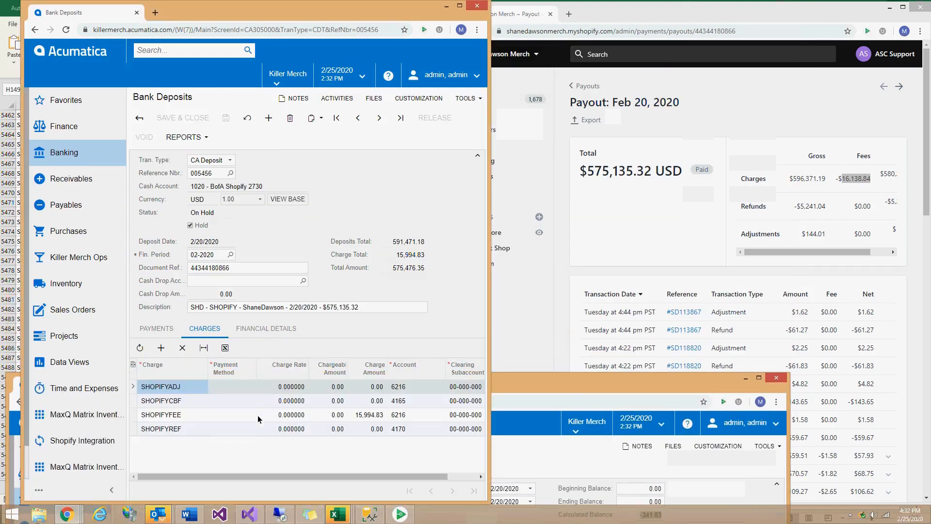
{"action": "left_click", "coordinate": [377, 388]}
{"action": "left_click", "coordinate": [376, 388]}
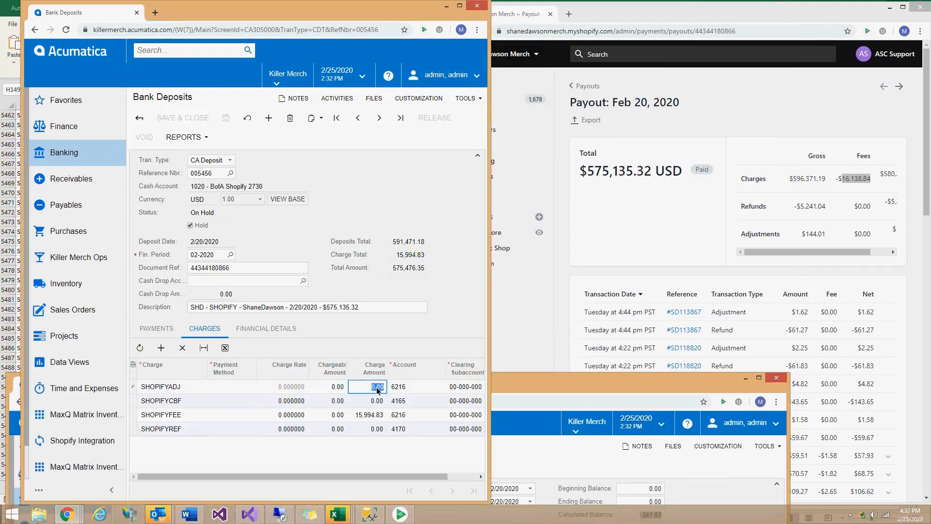
{"action": "type", "text": "341.03"}
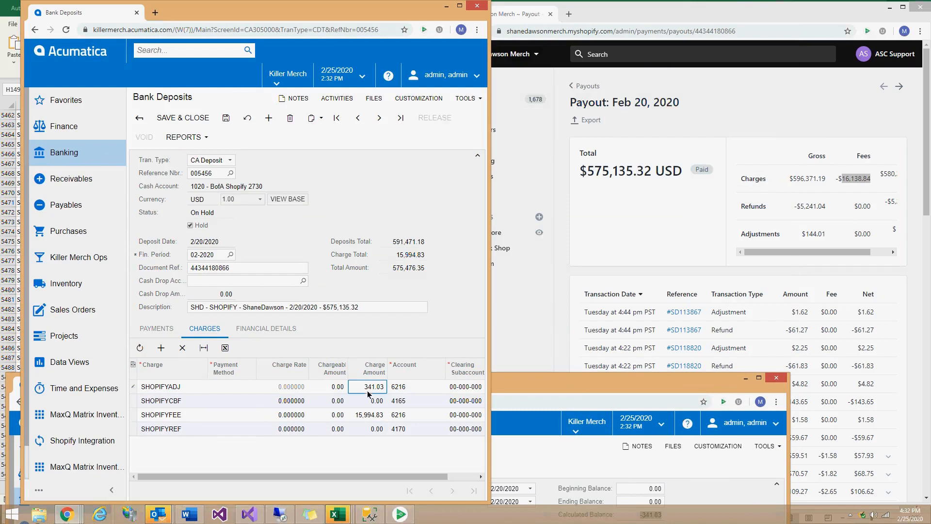
{"action": "left_click", "coordinate": [371, 405]}
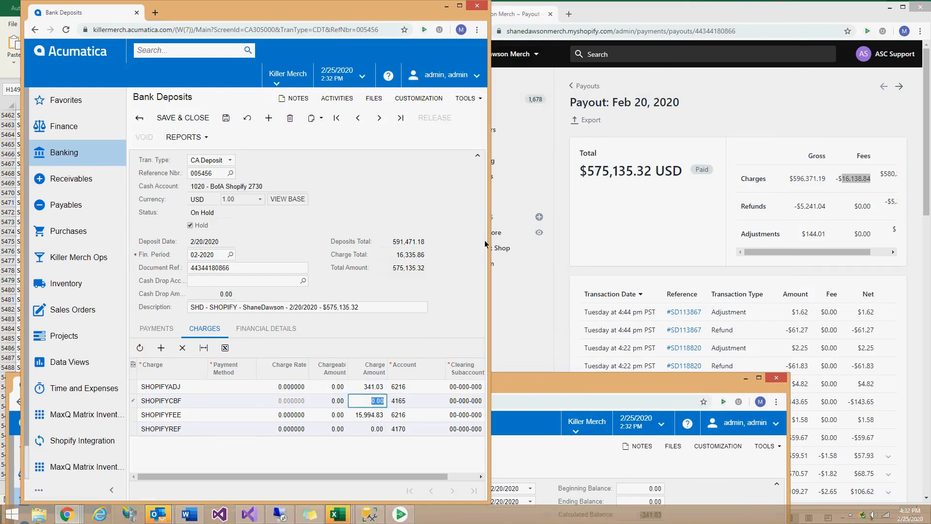
Compare the deposit's new 575,135.32 total with the Shopify payout total of 575,135.32.
{"action": "left_click_drag", "start_coordinate": [428, 284], "coordinate": [396, 283]}
{"action": "left_click", "coordinate": [331, 308]}
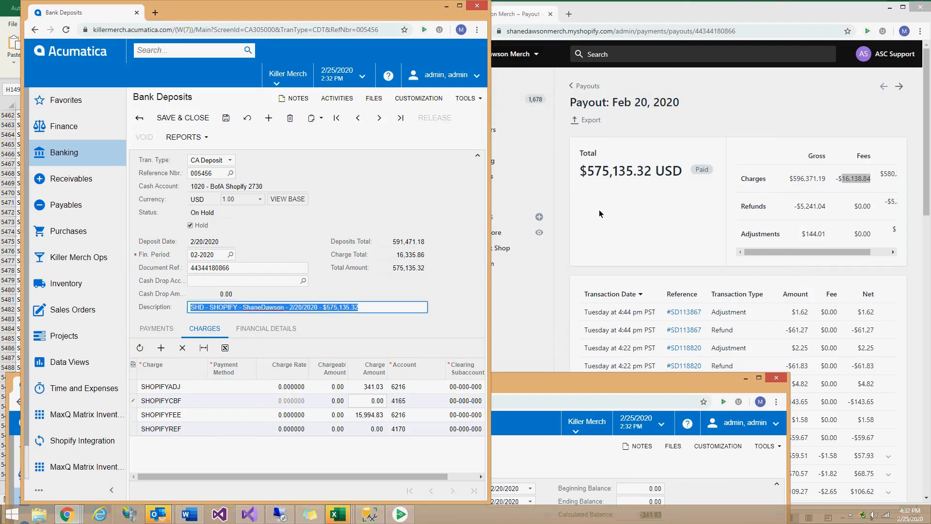
{"action": "left_click", "coordinate": [595, 178]}
{"action": "left_click_drag", "start_coordinate": [589, 173], "coordinate": [651, 179]}
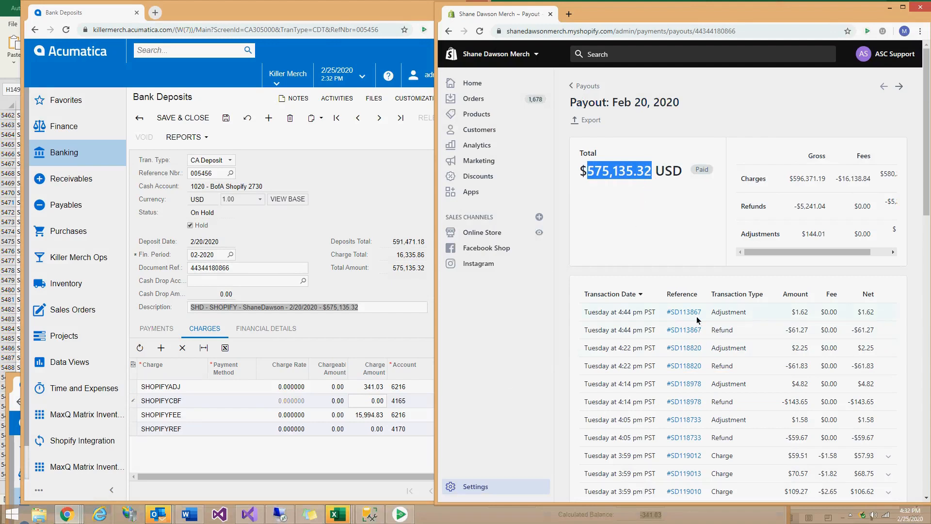
Reset the SHOPIFYADJ charge amount to 0.00, leaving SHOPIFYFEE at 15,994.83.
{"action": "double_click", "coordinate": [715, 20]}
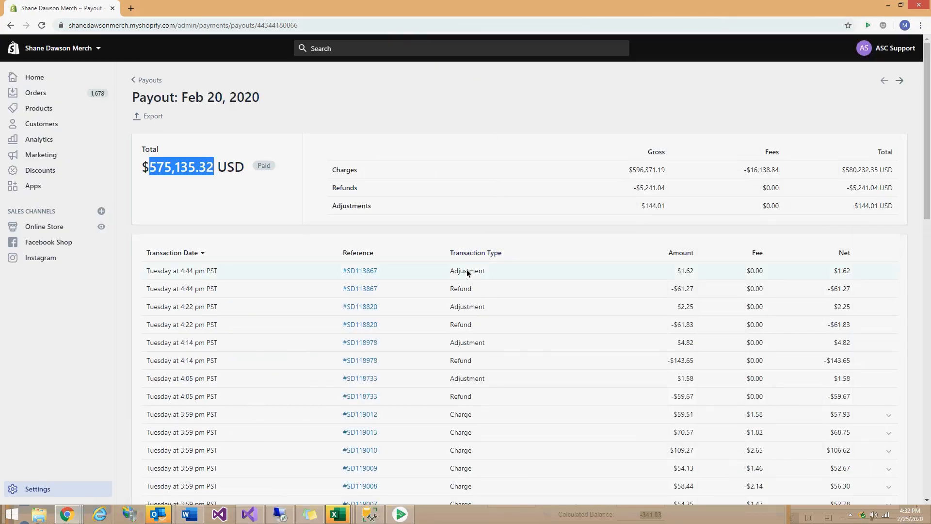
{"action": "double_click", "coordinate": [339, 9]}
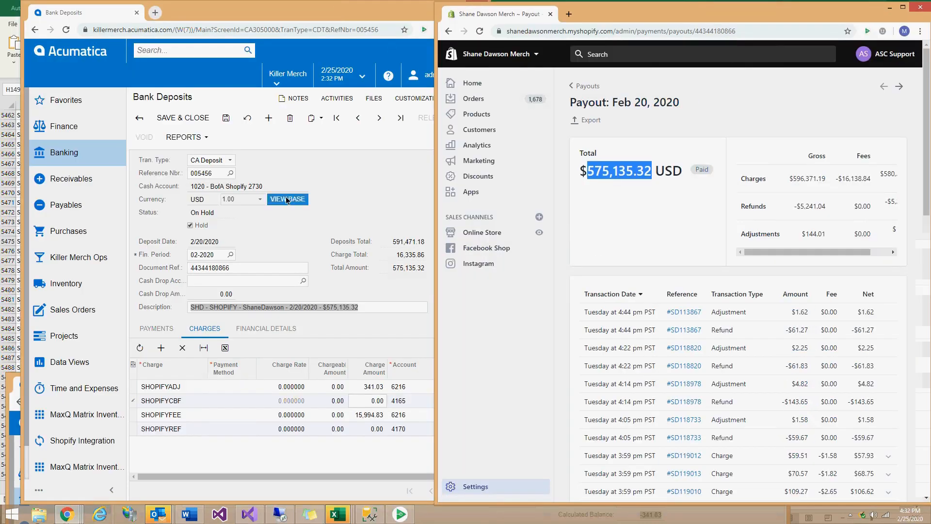
{"action": "left_click", "coordinate": [361, 419]}
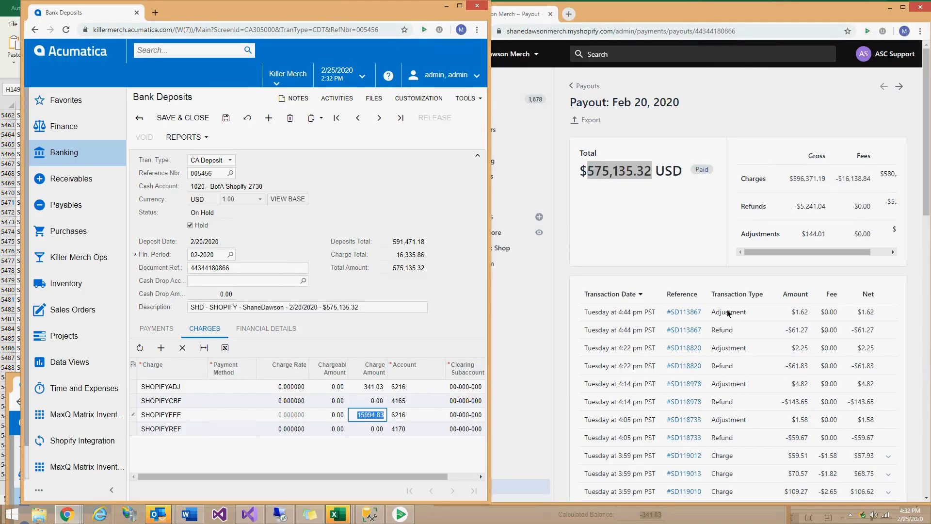
{"action": "left_click", "coordinate": [372, 401]}
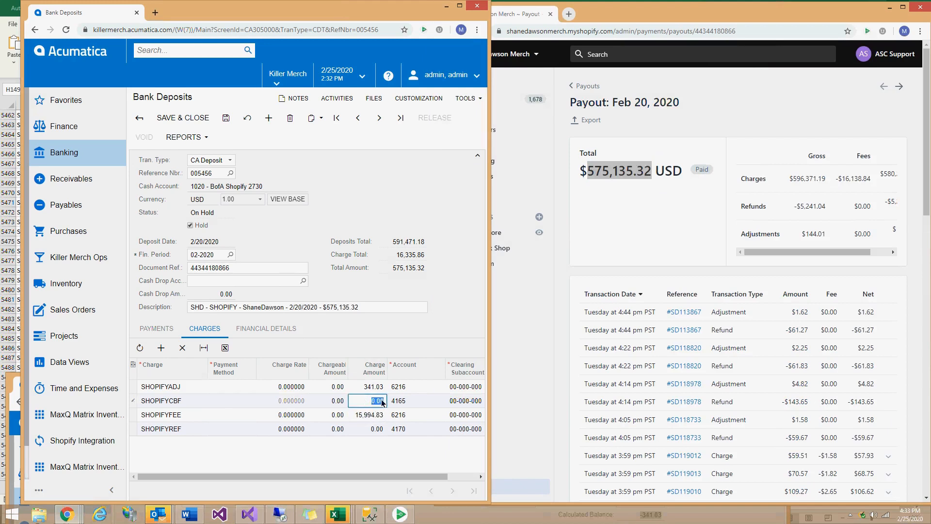
{"action": "left_click", "coordinate": [211, 404]}
{"action": "left_click", "coordinate": [176, 405]}
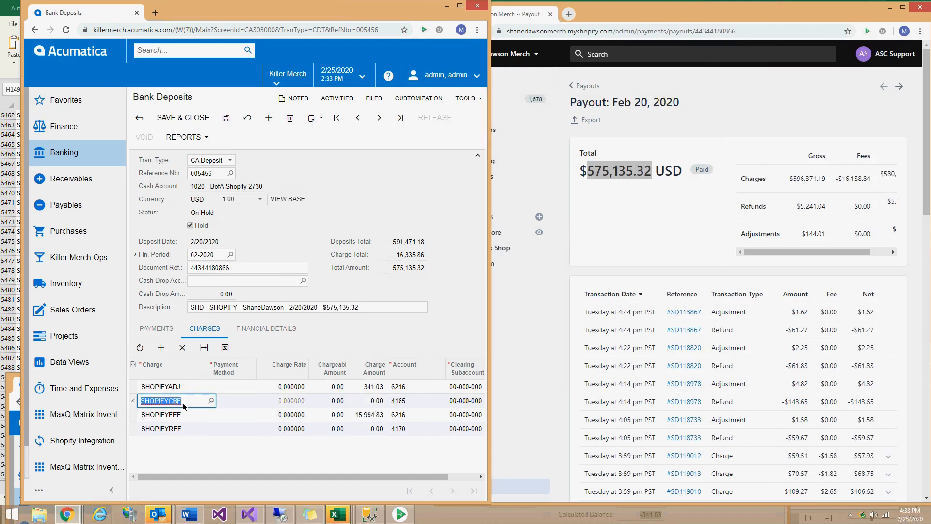
{"action": "left_click", "coordinate": [362, 387]}
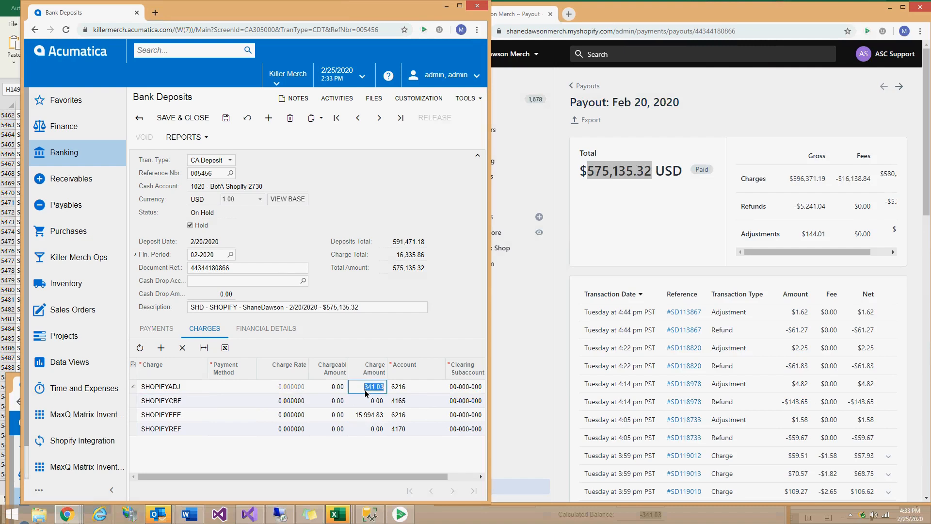
{"action": "type", "text": "0"}
{"action": "left_click", "coordinate": [372, 400]}
Compare the 575,135.32 amount in the deposit description with the payout total, then maximize the deposit window.
{"action": "left_click", "coordinate": [665, 20]}
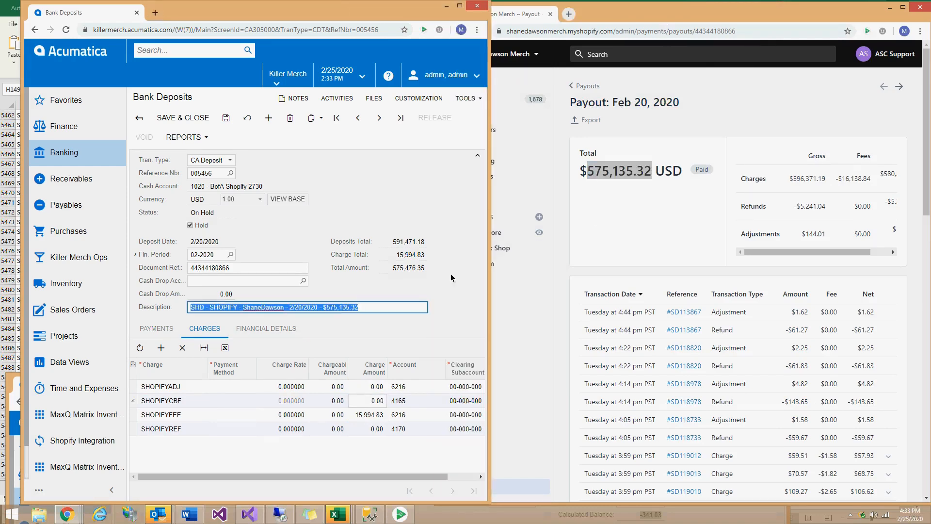
{"action": "left_click", "coordinate": [334, 307]}
{"action": "double_click", "coordinate": [620, 170]}
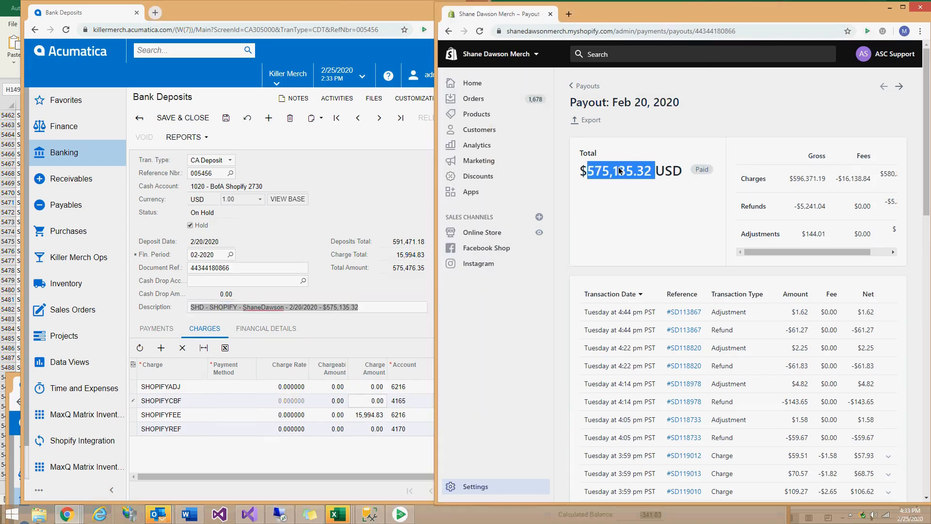
{"action": "left_click", "coordinate": [354, 311]}
{"action": "left_click", "coordinate": [559, 245]}
{"action": "left_click_drag", "start_coordinate": [653, 174], "coordinate": [589, 169]}
{"action": "left_click", "coordinate": [335, 311]}
{"action": "left_click", "coordinate": [328, 308]}
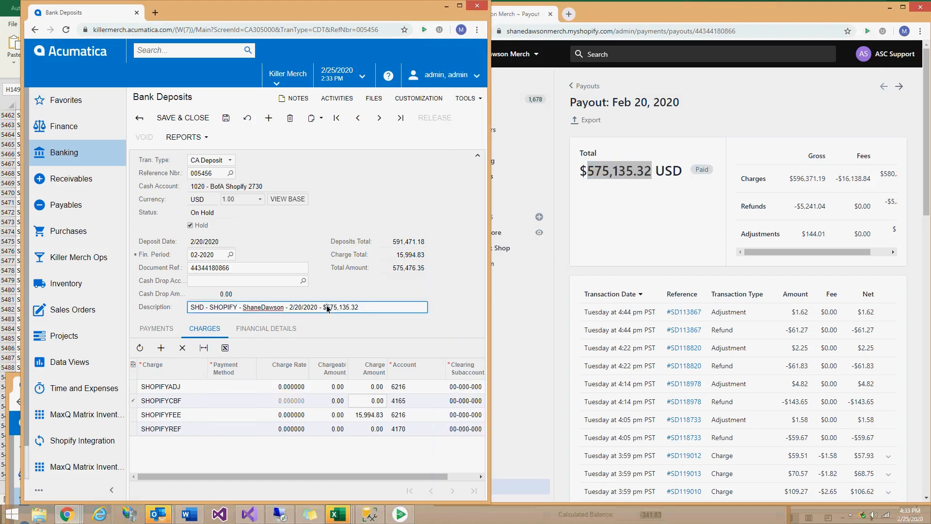
{"action": "left_click_drag", "start_coordinate": [331, 310], "coordinate": [363, 311]}
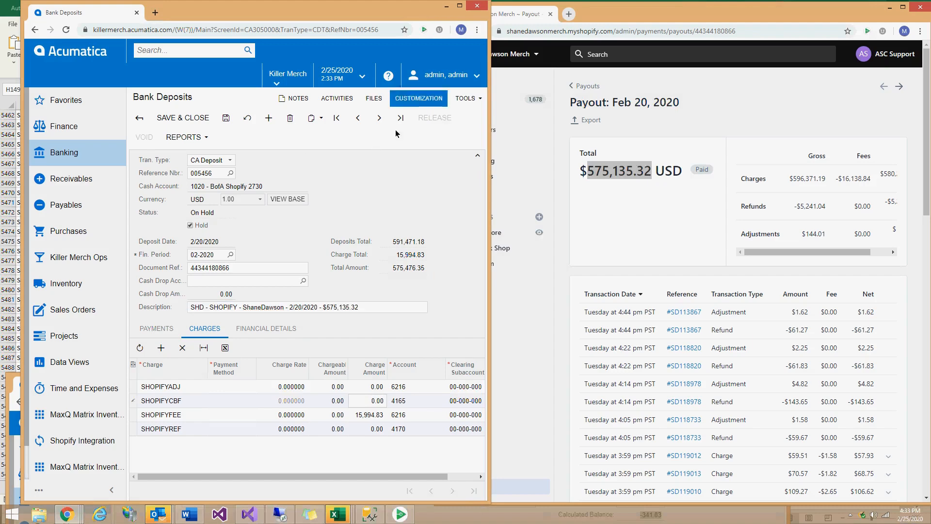
{"action": "left_click", "coordinate": [458, 7]}
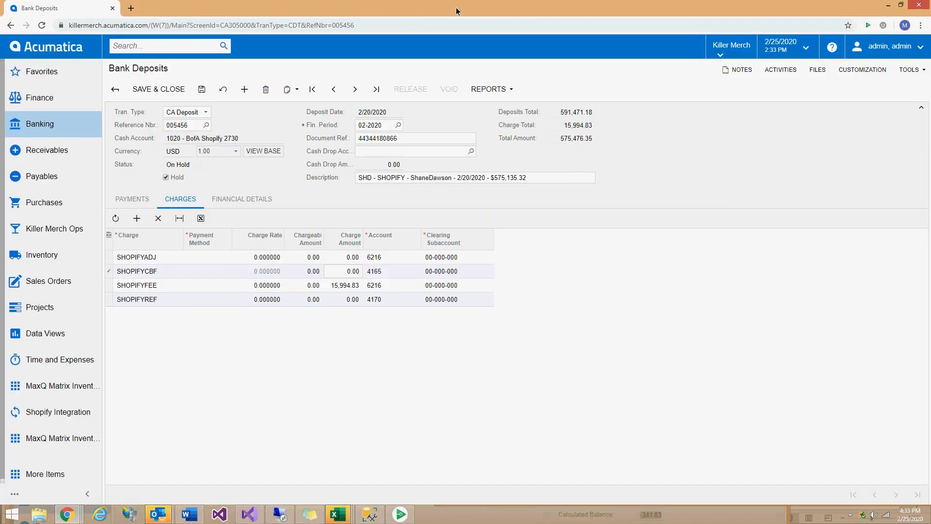